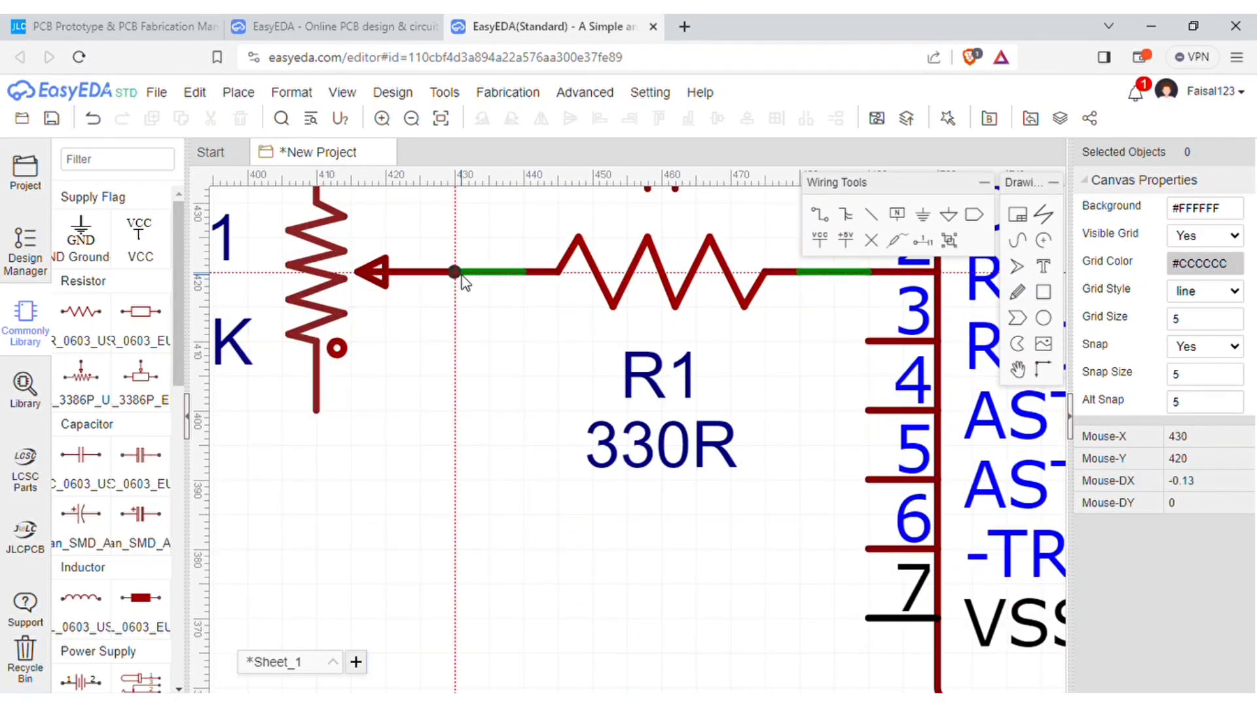
- Wire the 470nF capacitor's left end to the potentiometer's bottom pin
{"action": "scroll", "coordinate": [462, 275], "scroll_direction": "down", "scroll_amount": 3}
{"action": "scroll", "coordinate": [472, 253], "scroll_direction": "up", "scroll_amount": 3}
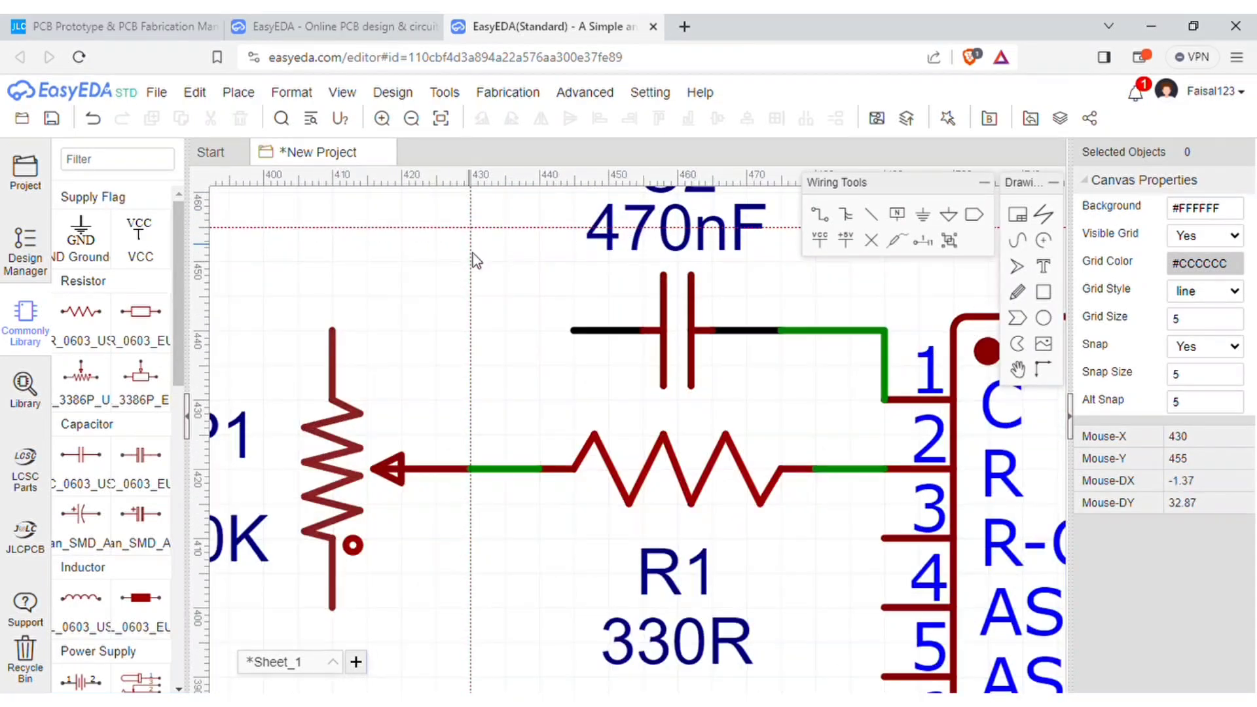
{"action": "left_click", "coordinate": [575, 330]}
{"action": "left_click", "coordinate": [506, 607]}
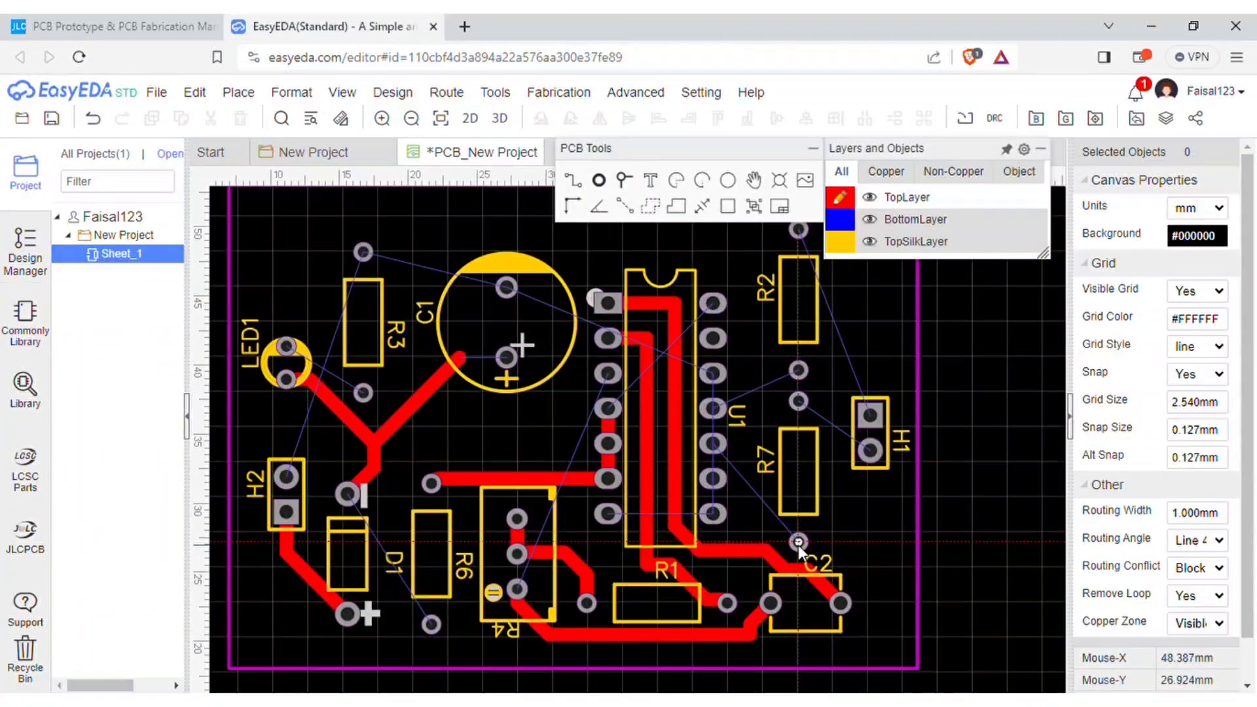
- Route PCB tracks from R7's and R2's bottom pads to U1 pins
{"action": "left_click", "coordinate": [798, 544]}
{"action": "left_click", "coordinate": [713, 443]}
{"action": "left_click", "coordinate": [798, 370]}
{"action": "left_click", "coordinate": [713, 407]}
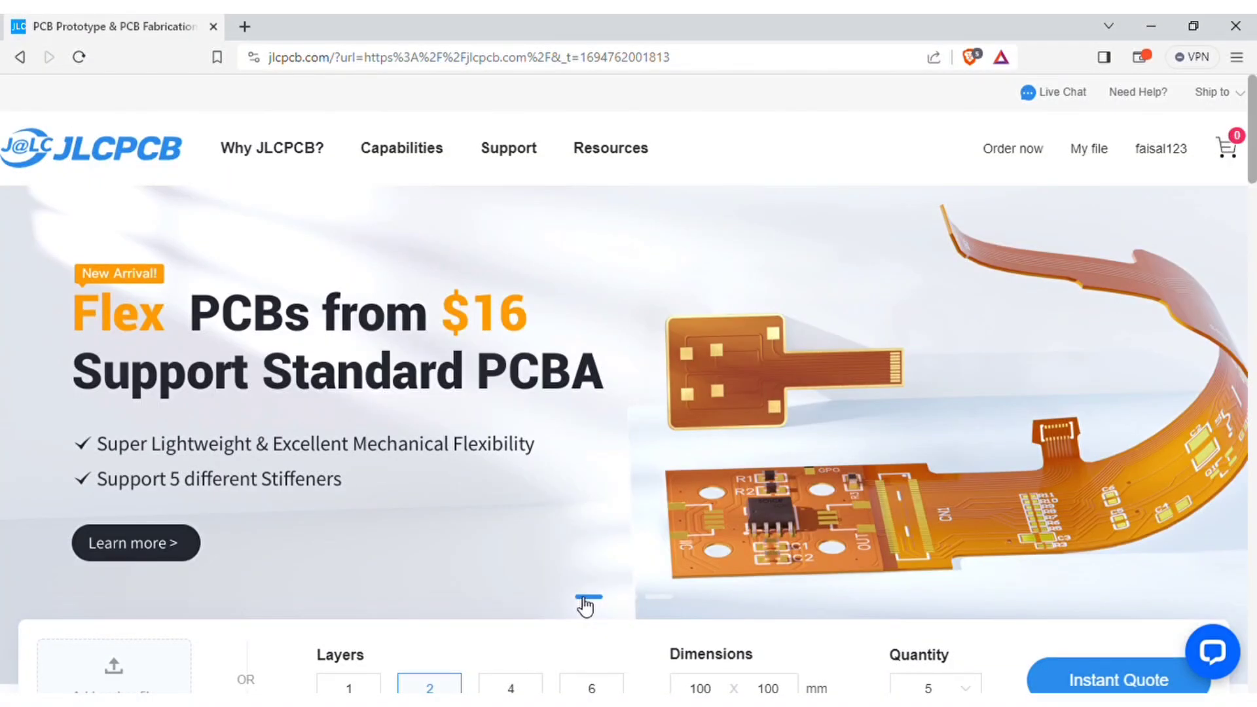
- Page through the JLCPCB promo slides, then open EasyEDA from Resources in a new tab
{"action": "left_click", "coordinate": [619, 599]}
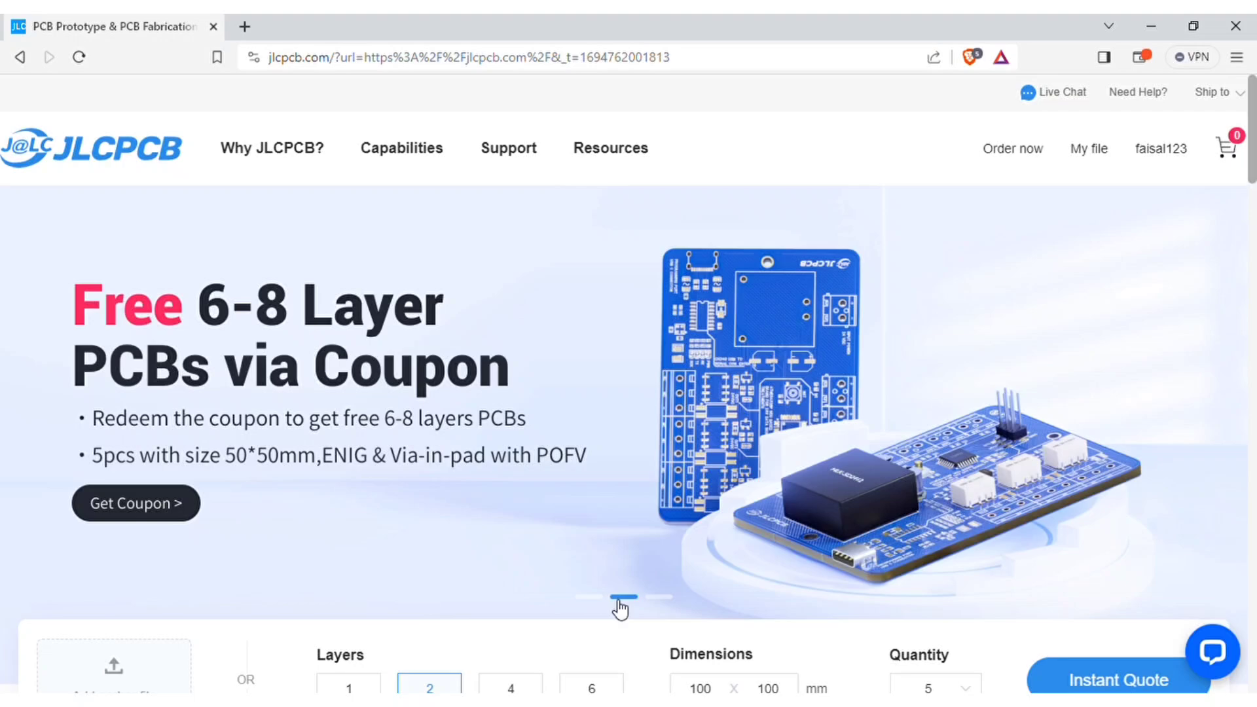
{"action": "left_click", "coordinate": [650, 606]}
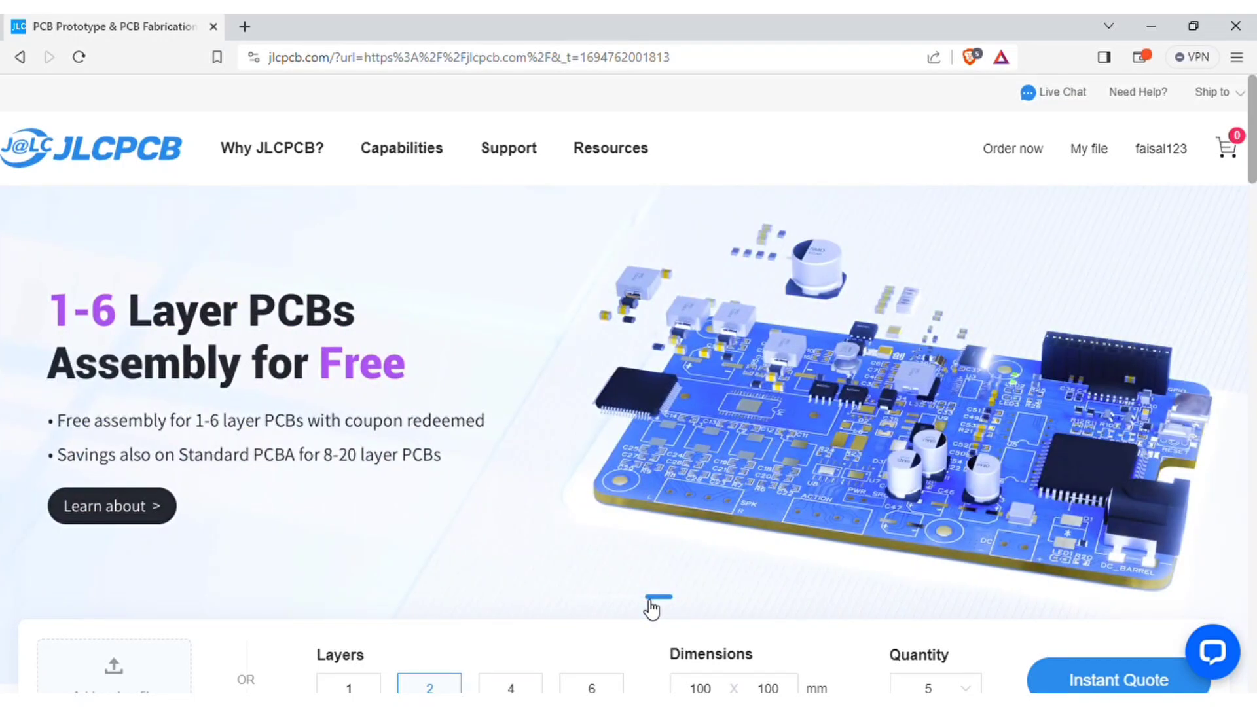
{"action": "mouse_move", "coordinate": [610, 148]}
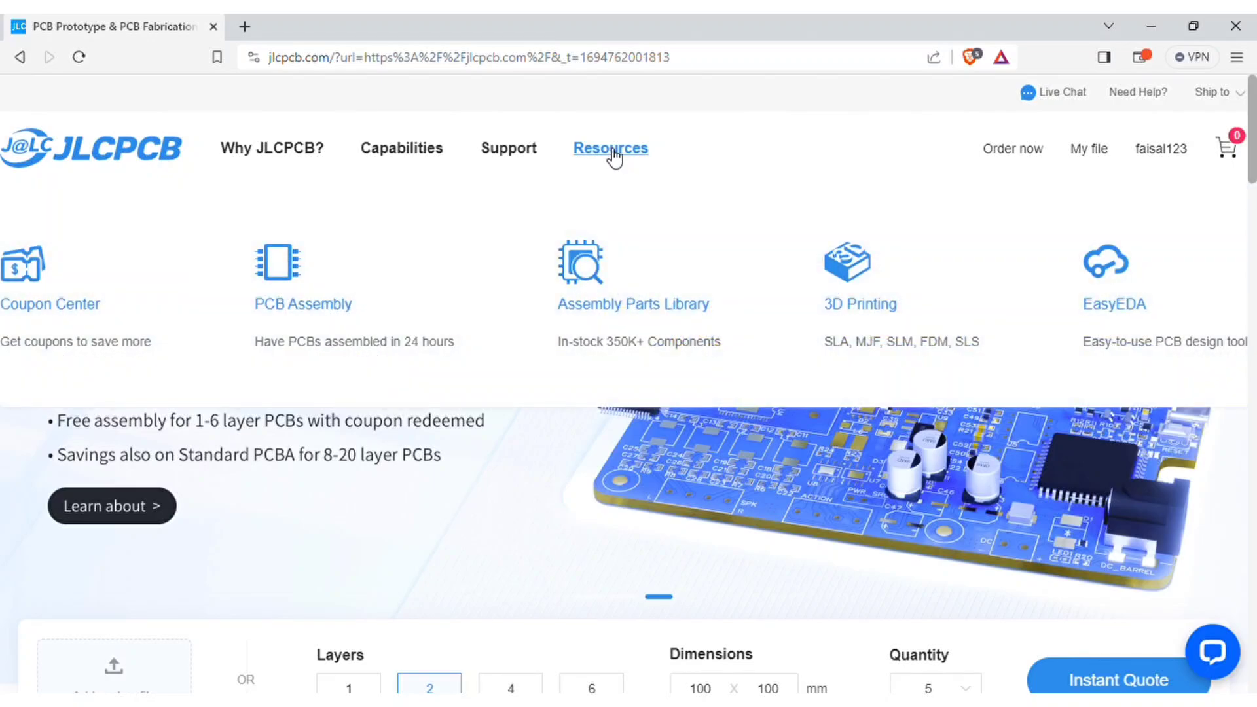
{"action": "left_click", "coordinate": [1122, 293]}
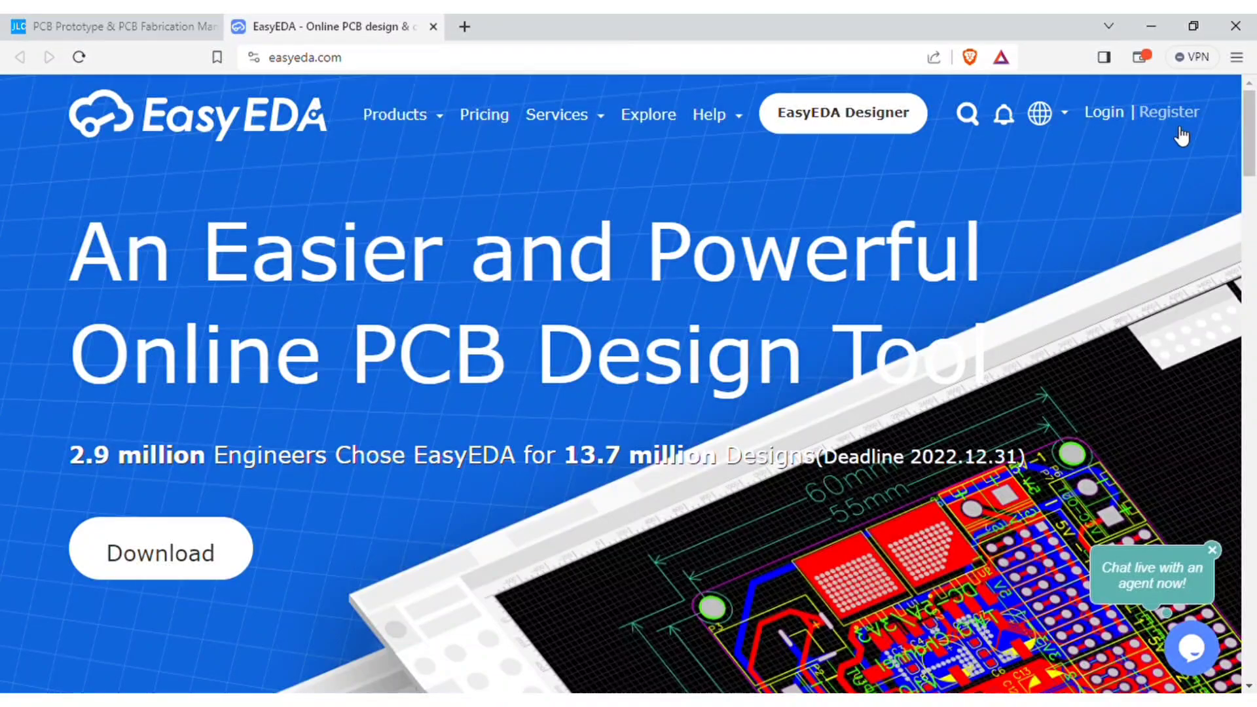
- Launch the EasyEDA Std editor and save a new project with the default title 'New Project'
{"action": "left_click", "coordinate": [844, 136]}
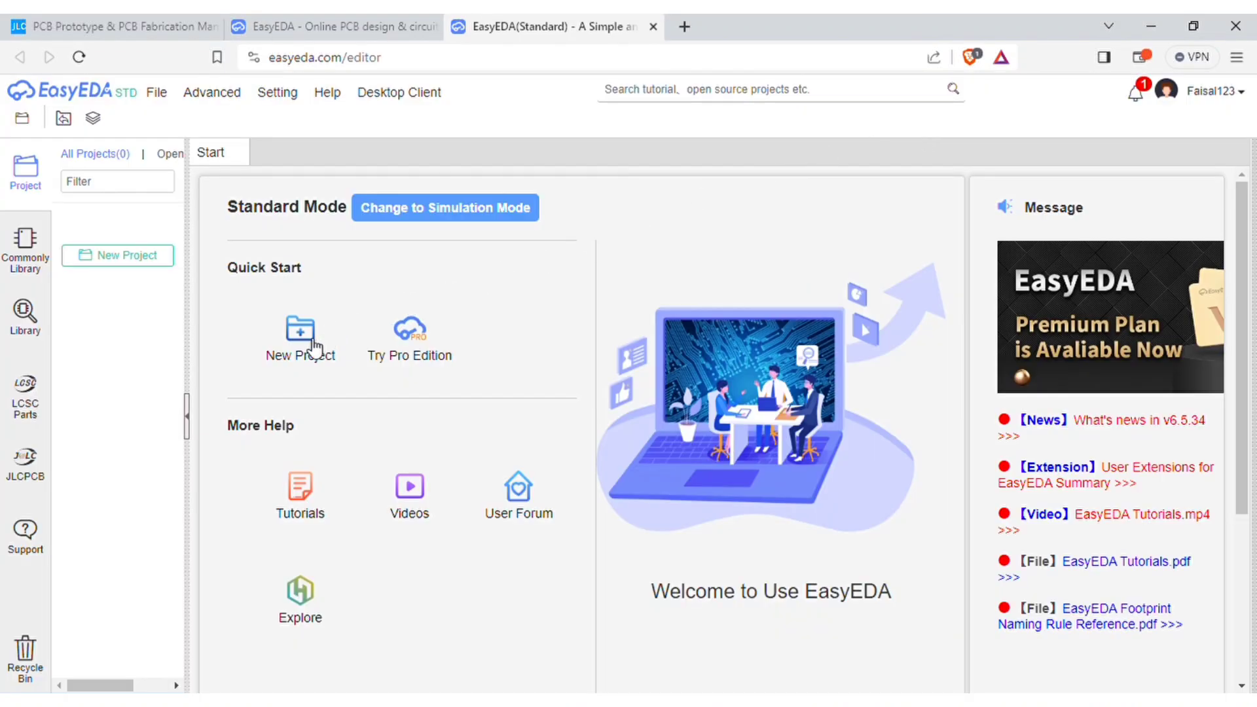
{"action": "left_click", "coordinate": [315, 348]}
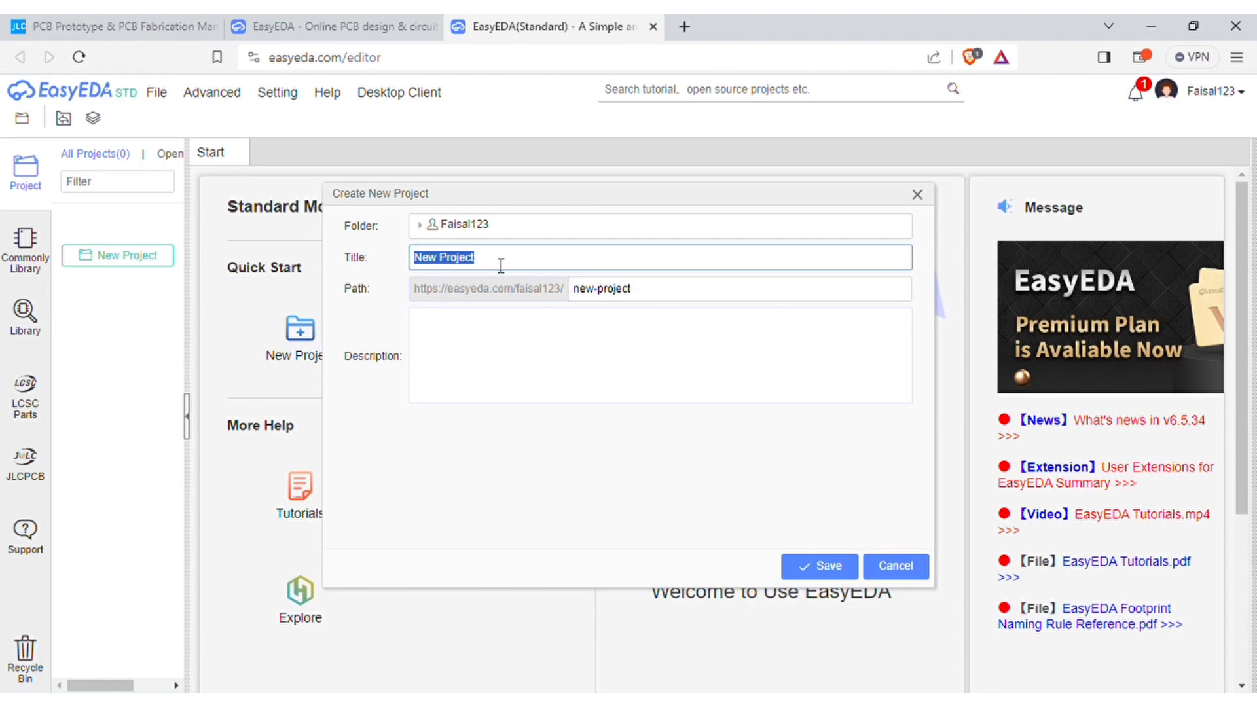
{"action": "left_click", "coordinate": [824, 568]}
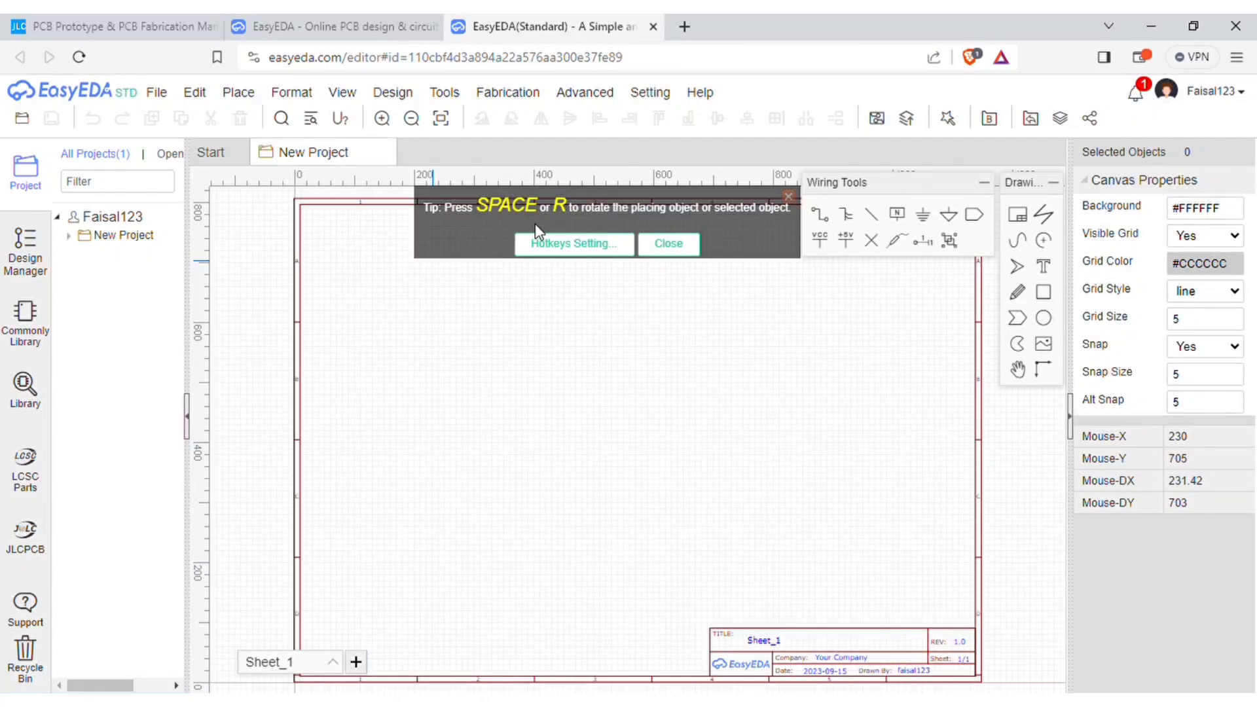
- Dismiss the rotation tip, show Design Manager and Commonly Library, and bring up Library search
{"action": "left_click", "coordinate": [665, 243]}
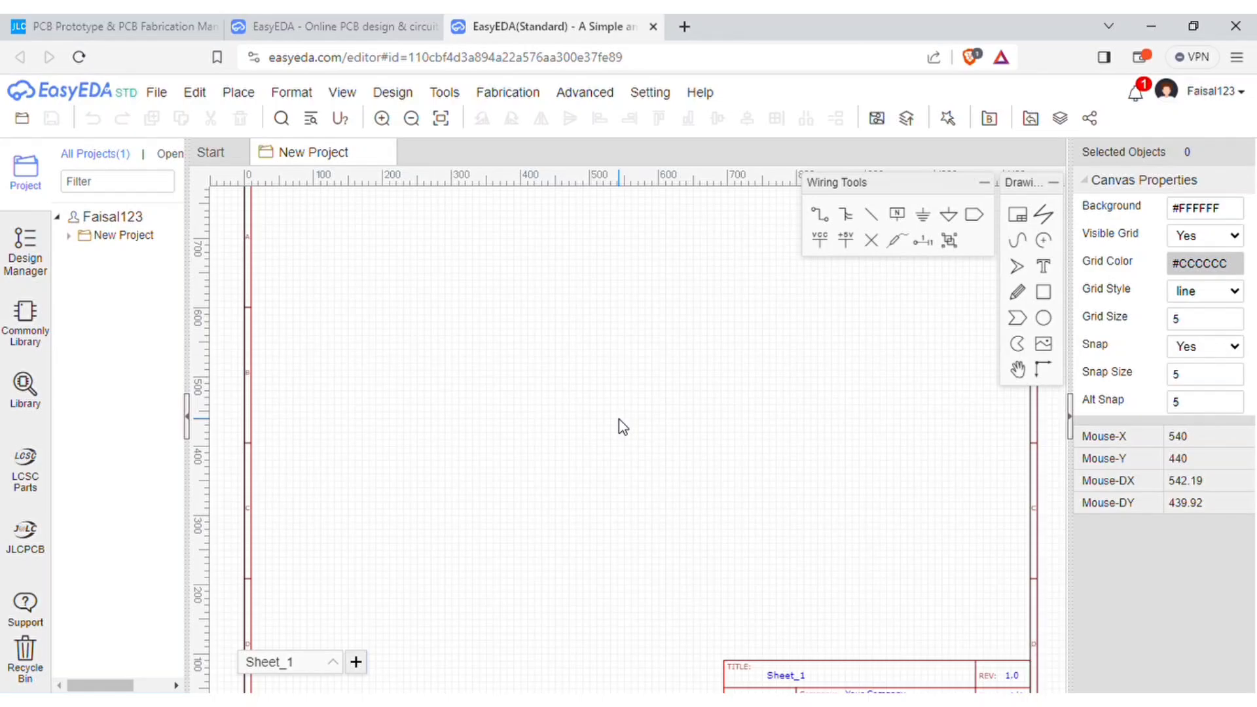
{"action": "scroll", "coordinate": [618, 420], "scroll_direction": "up", "scroll_amount": 2}
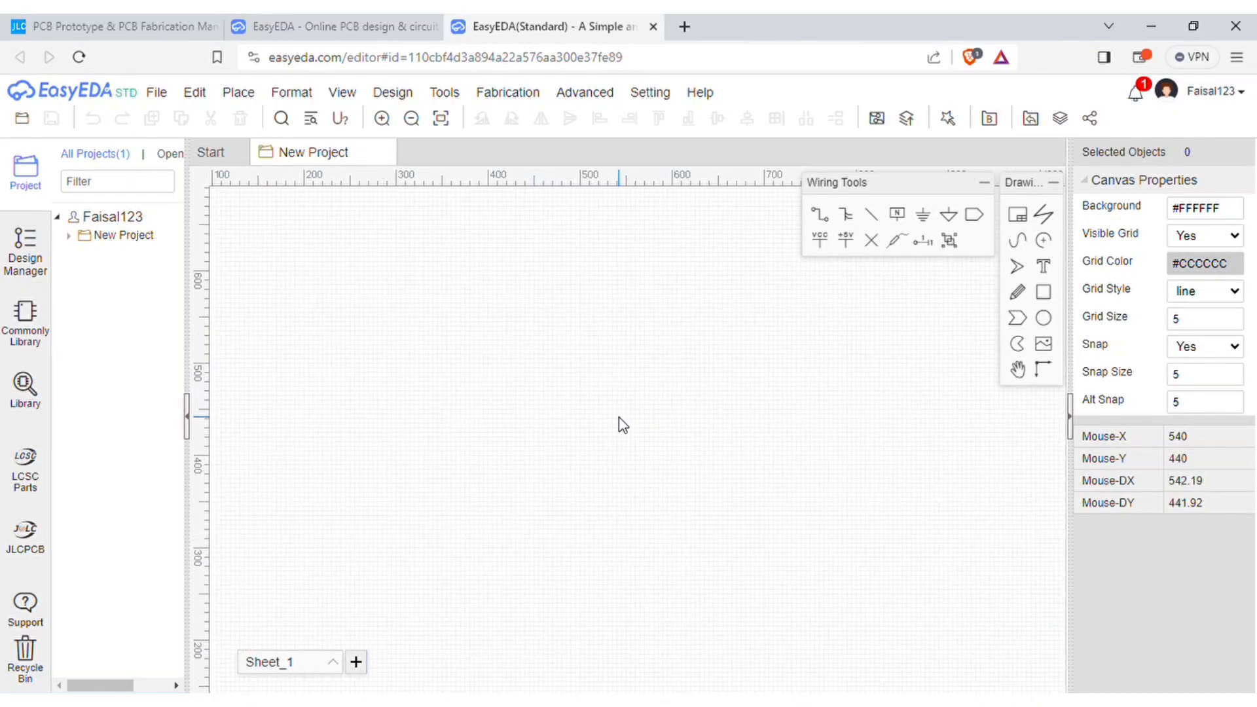
{"action": "left_click", "coordinate": [13, 263]}
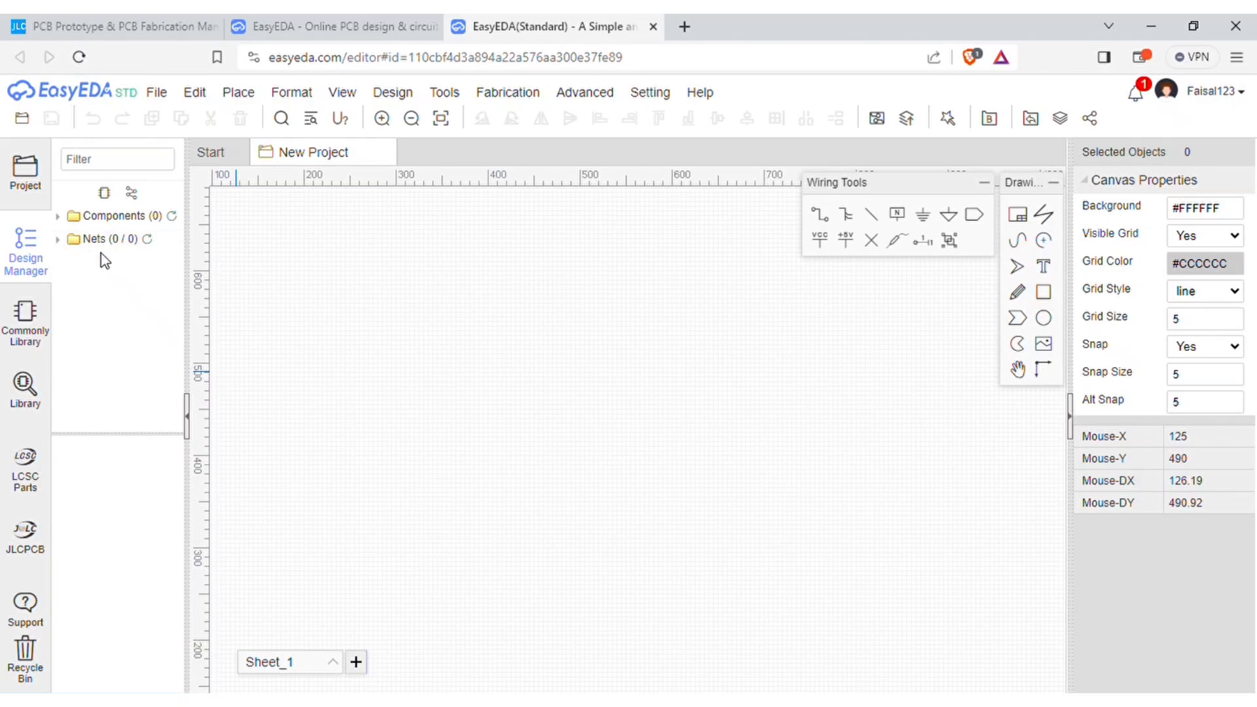
{"action": "left_click", "coordinate": [40, 330]}
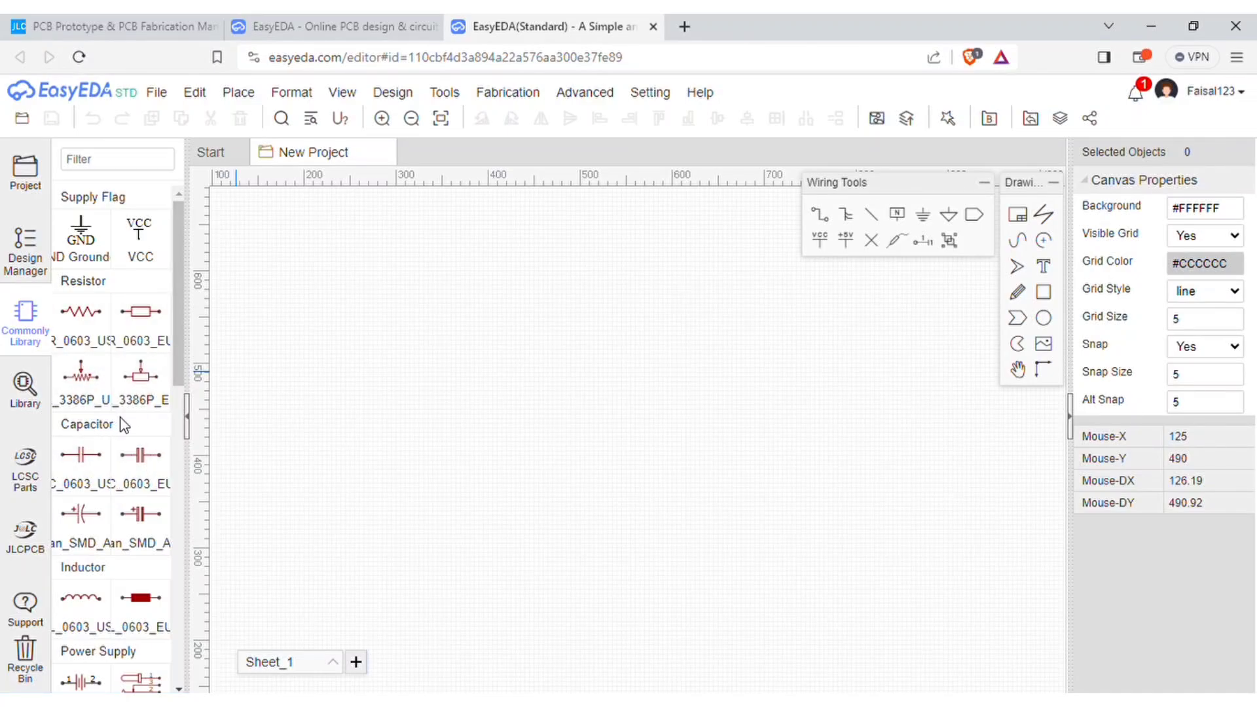
{"action": "left_click", "coordinate": [36, 395]}
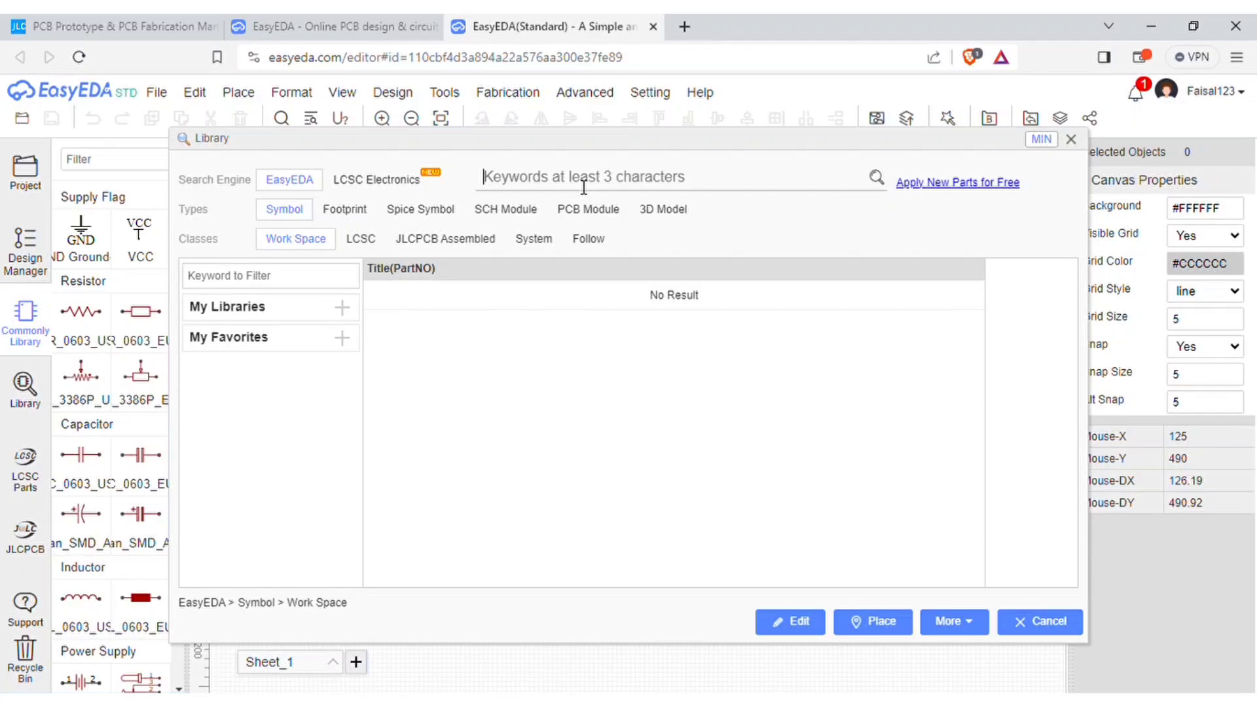
- Search the library for 'cd4047' and place the through-hole CD4047BE (DIP-14) part
{"action": "type", "text": "cd4047"}
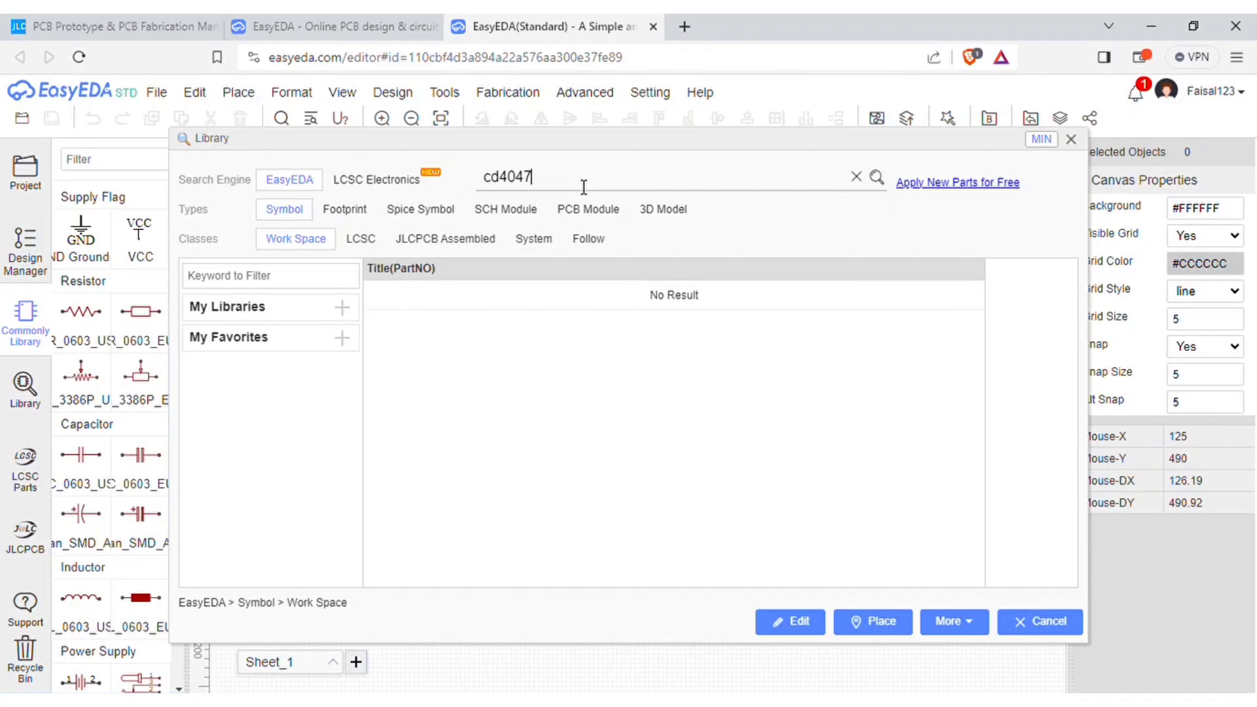
{"action": "key", "text": "Return"}
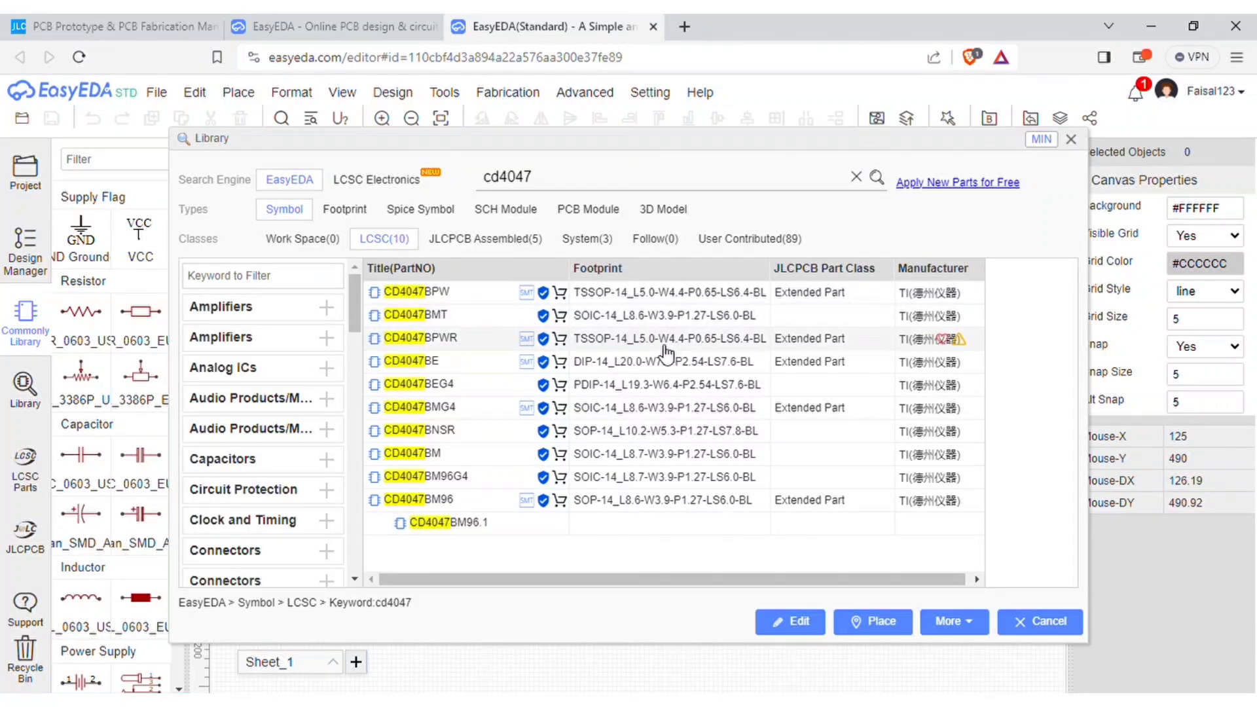
{"action": "left_click", "coordinate": [602, 299]}
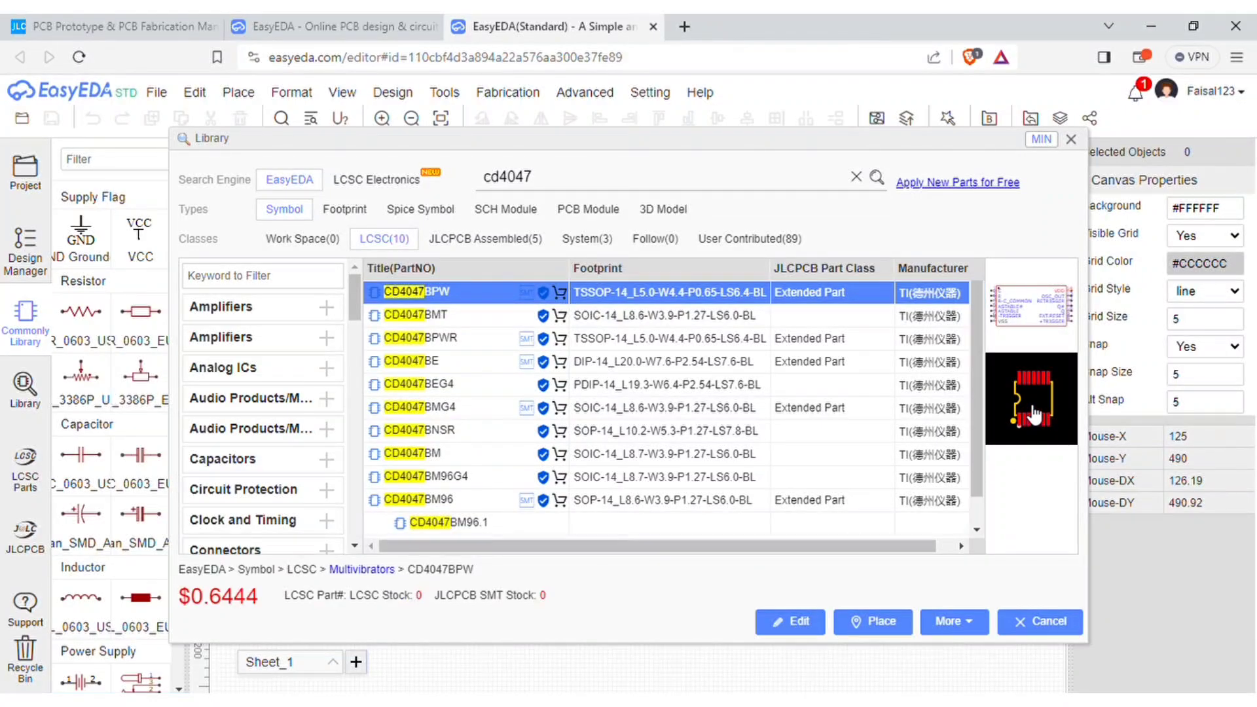
{"action": "left_click", "coordinate": [764, 372]}
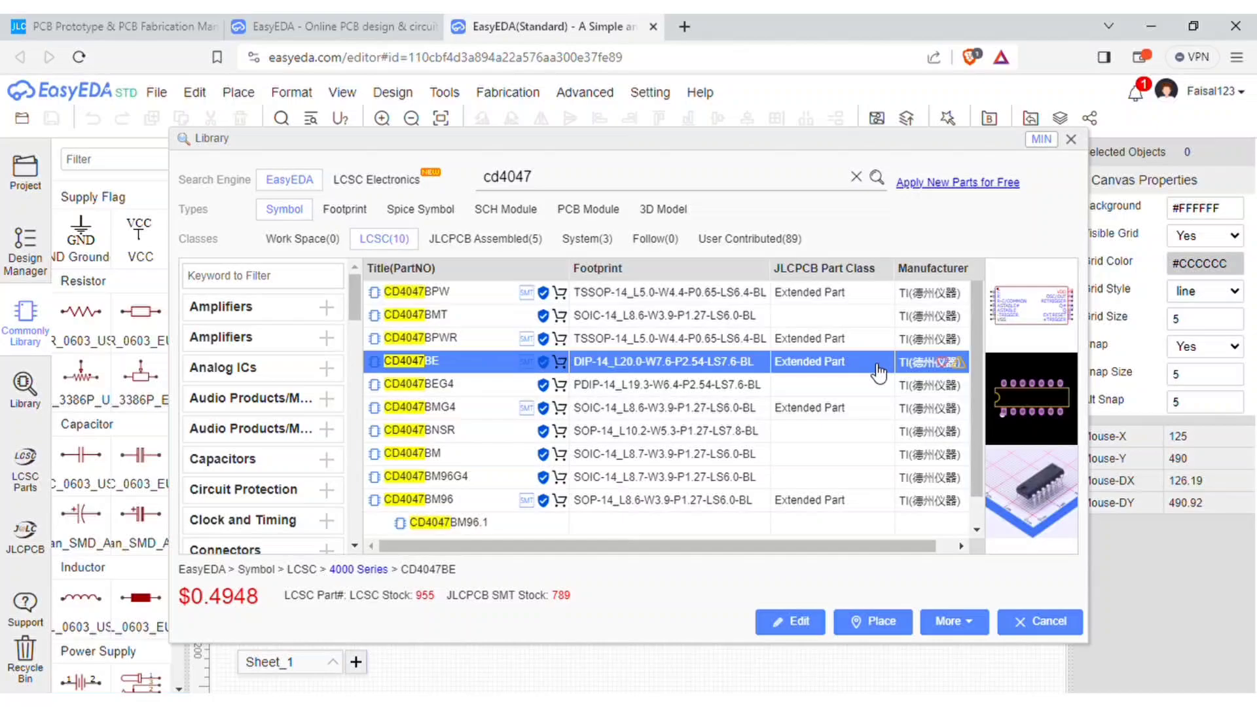
{"action": "left_click", "coordinate": [873, 620]}
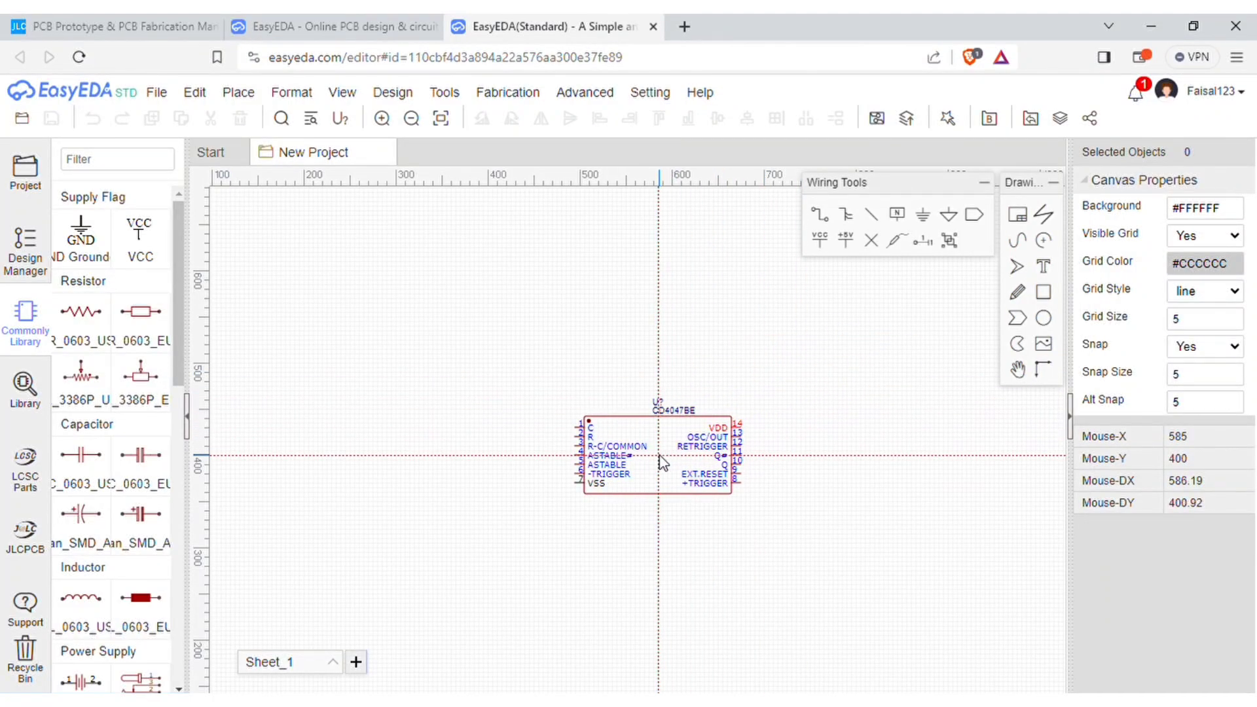
- Drop the CD4047BE as U1 and place resistors R1 left and R2–R4 right of it
{"action": "left_click", "coordinate": [654, 455]}
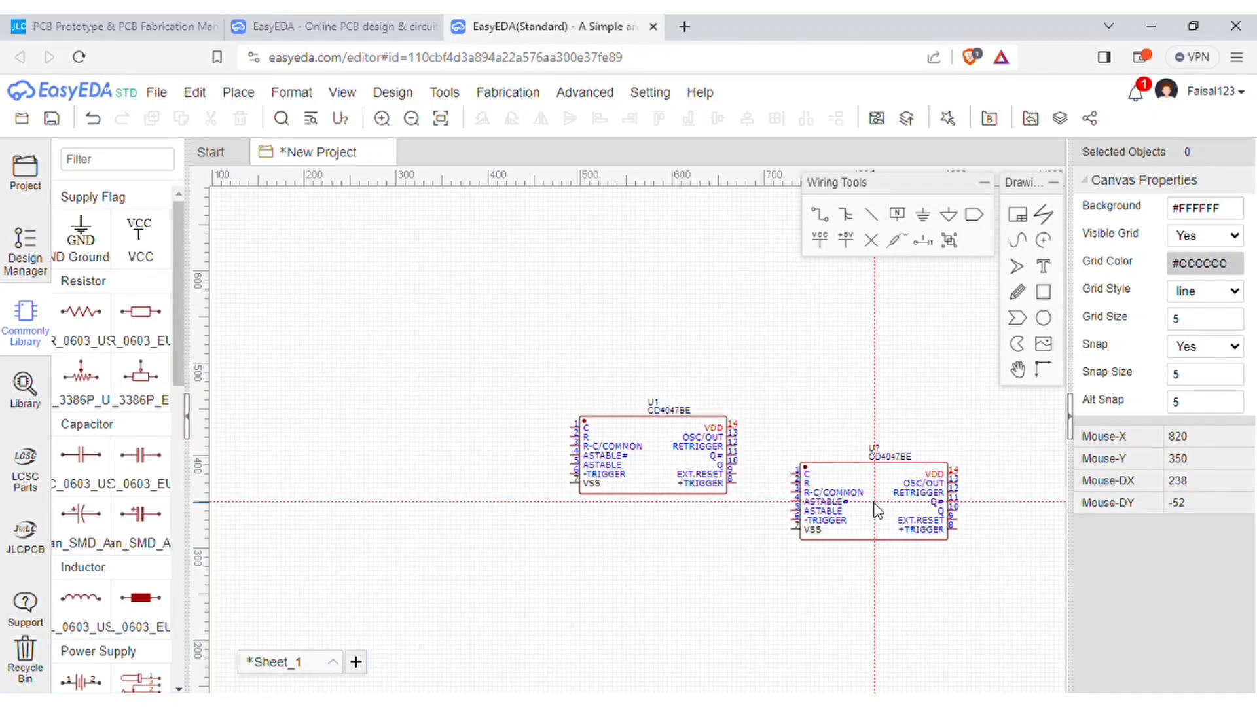
{"action": "key", "text": "Escape"}
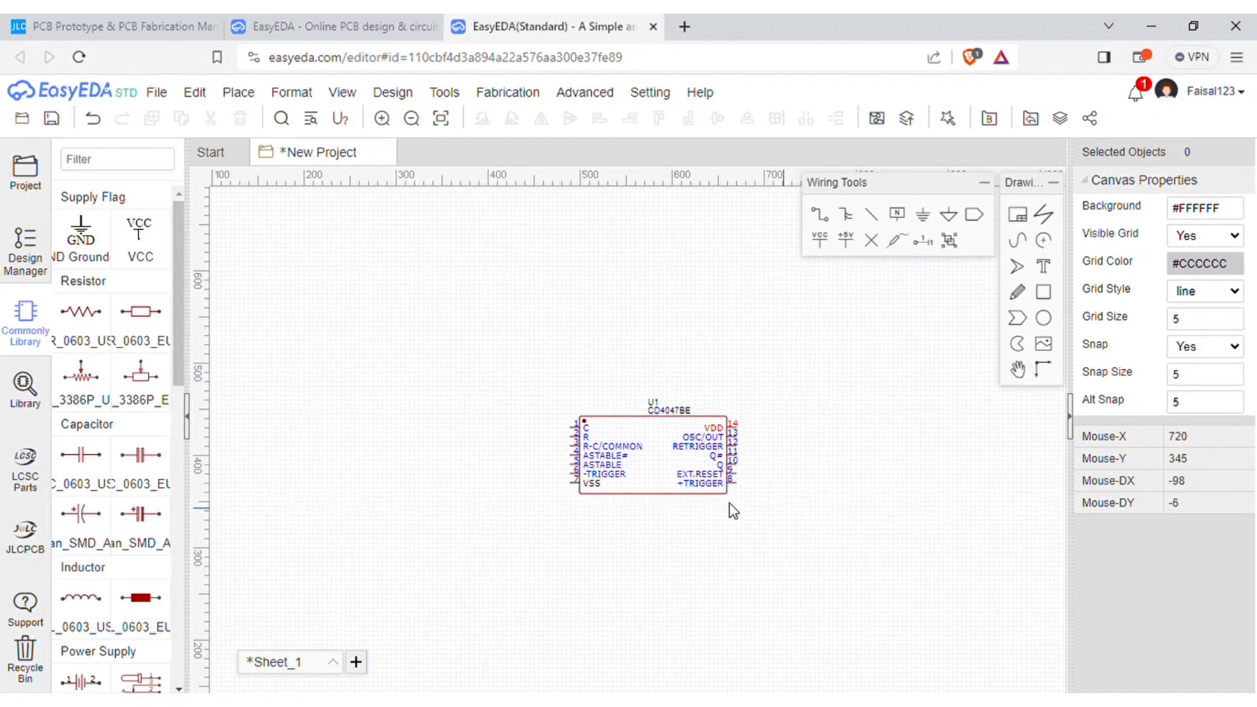
{"action": "scroll", "coordinate": [646, 469], "scroll_direction": "up", "scroll_amount": 5}
{"action": "scroll", "coordinate": [647, 470], "scroll_direction": "down", "scroll_amount": 2}
{"action": "left_click", "coordinate": [81, 312]}
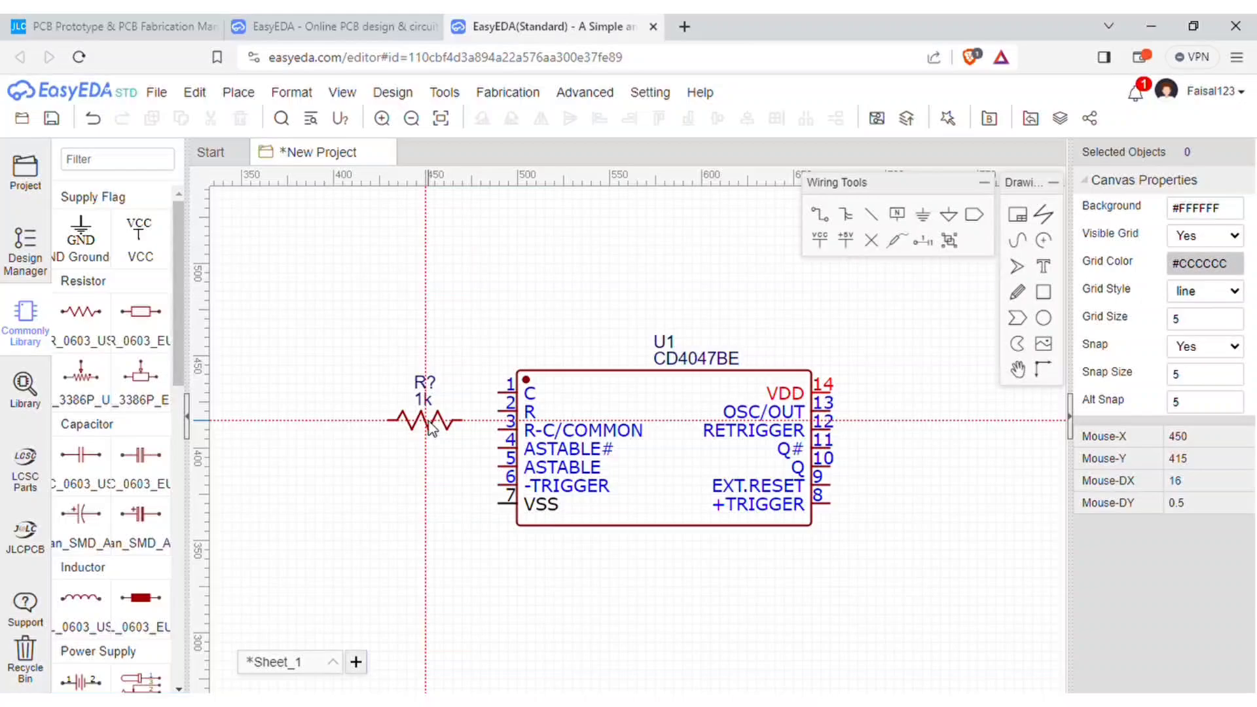
{"action": "left_click", "coordinate": [443, 412]}
{"action": "left_click", "coordinate": [904, 467]}
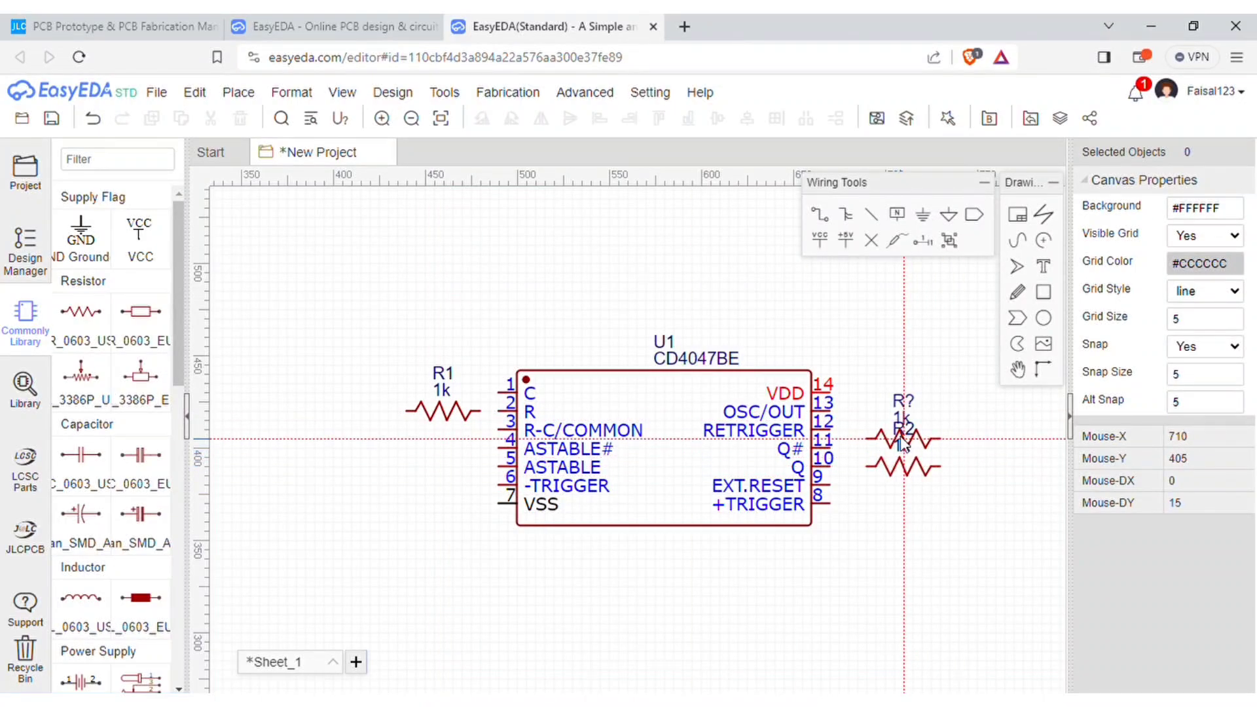
{"action": "left_click", "coordinate": [903, 431]}
{"action": "left_click", "coordinate": [904, 375]}
{"action": "key", "text": "Escape"}
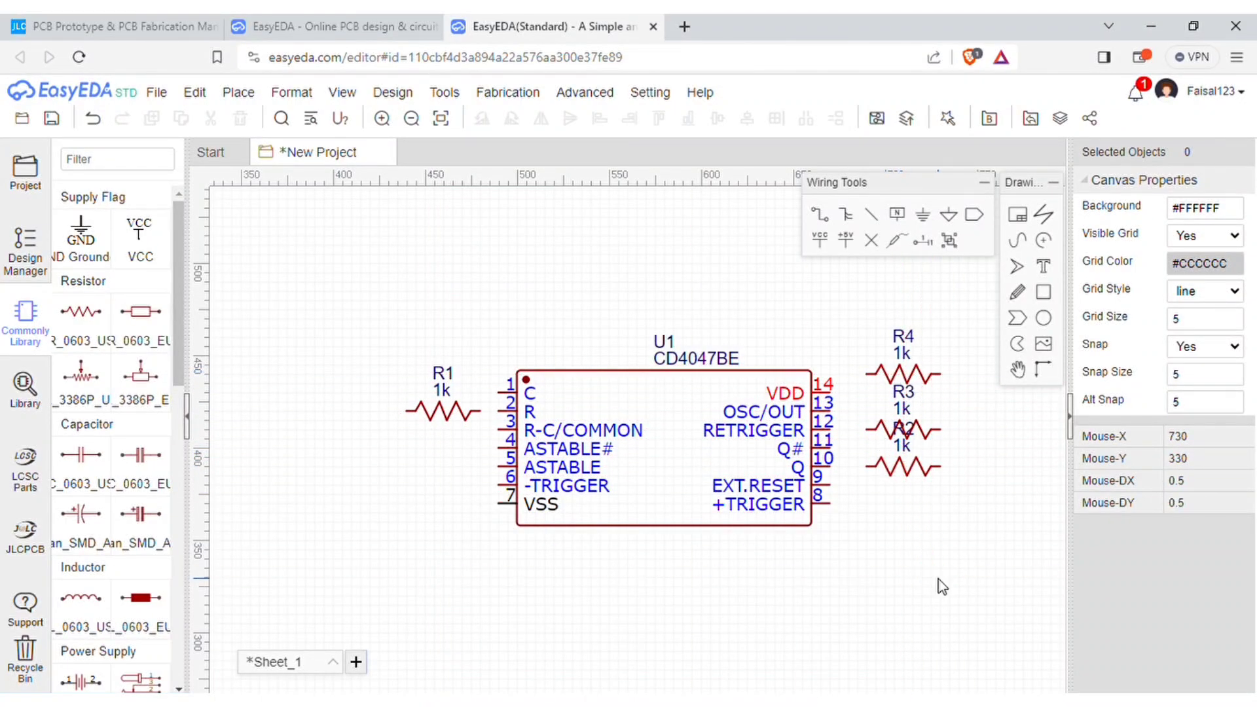
- Set resistor values: R1 330R, R4 220R, R3 10R and R2 10R
{"action": "double_click", "coordinate": [453, 398]}
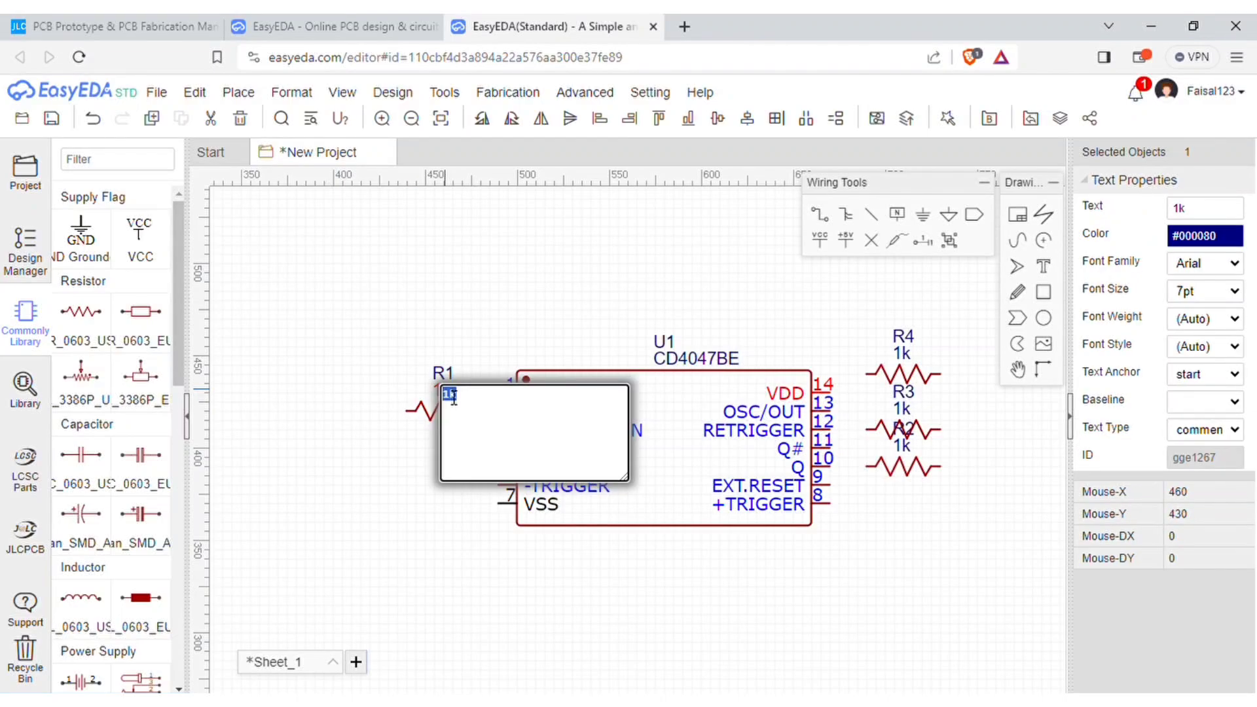
{"action": "type", "text": "R"}
{"action": "key", "text": "Return"}
{"action": "scroll", "coordinate": [902, 347], "scroll_direction": "up", "scroll_amount": 5}
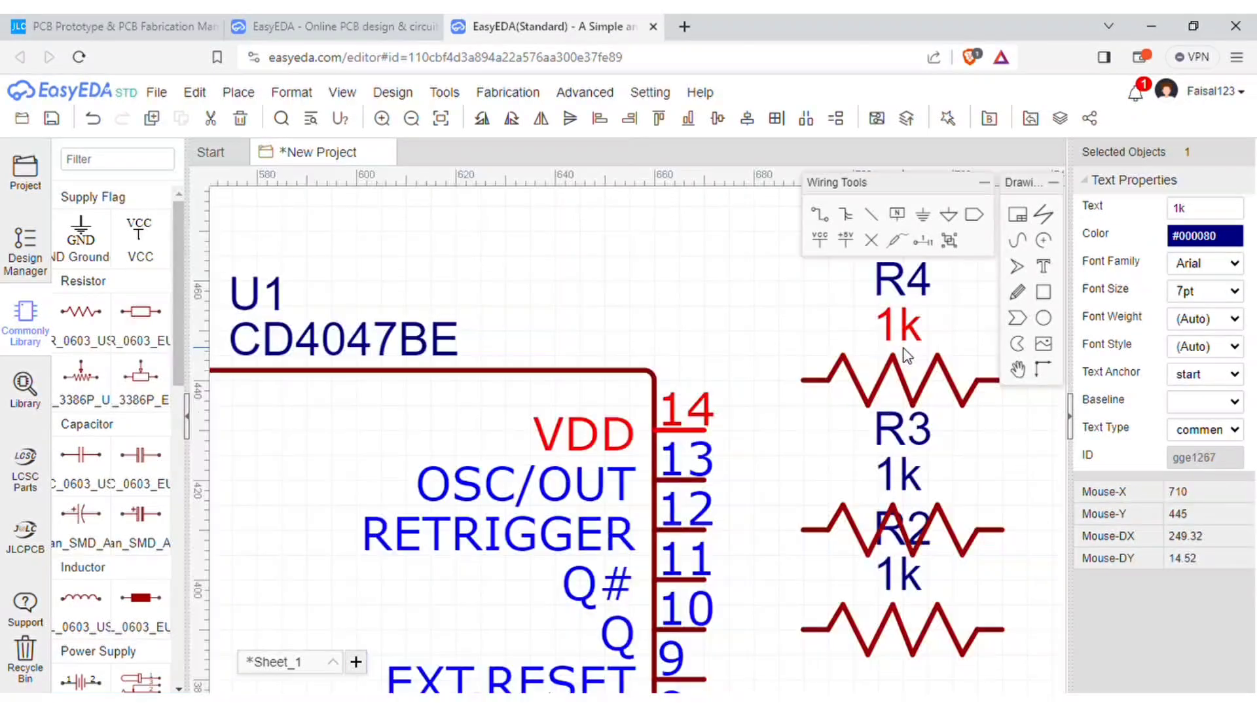
{"action": "double_click", "coordinate": [902, 347]}
{"action": "type", "text": "220R"}
{"action": "key", "text": "Return"}
{"action": "double_click", "coordinate": [898, 476]}
{"action": "type", "text": "10R"}
{"action": "key", "text": "Return"}
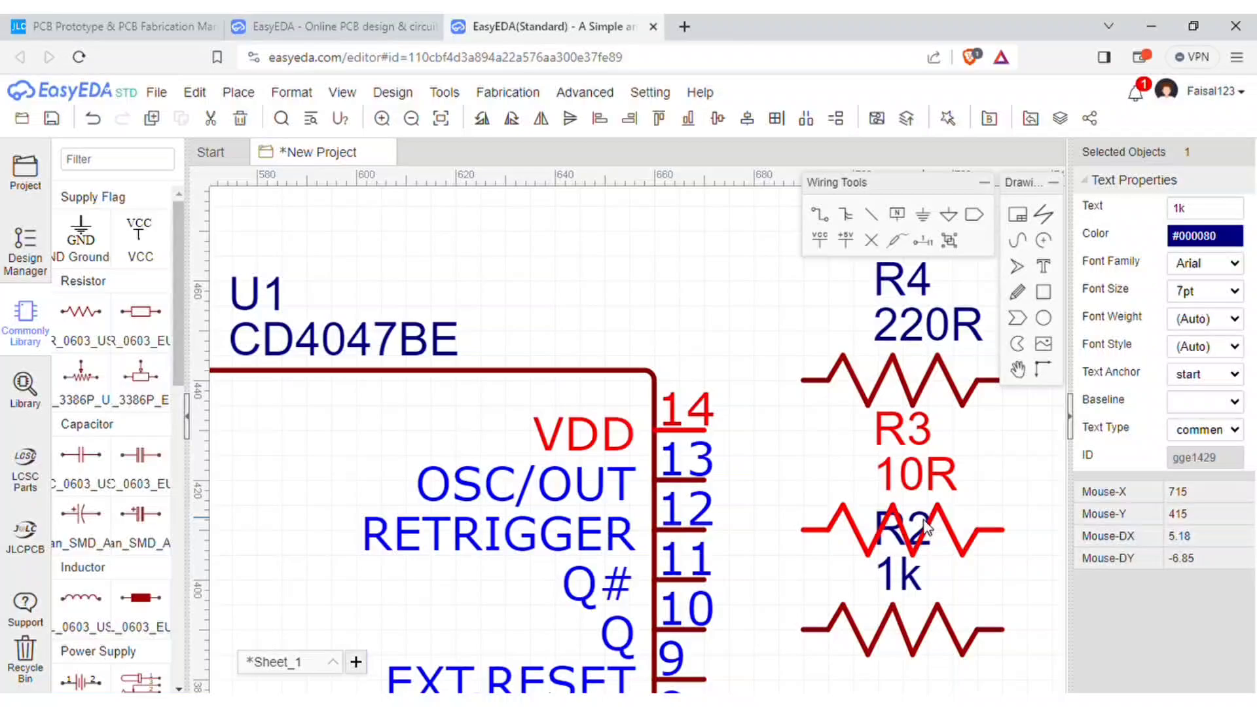
{"action": "double_click", "coordinate": [898, 575]}
{"action": "type", "text": "10R"}
{"action": "right_click_drag", "start_coordinate": [808, 679], "coordinate": [739, 480]}
- Wire R2 to U1 pin 10 and R3 to pin 11
{"action": "left_click", "coordinate": [820, 214]}
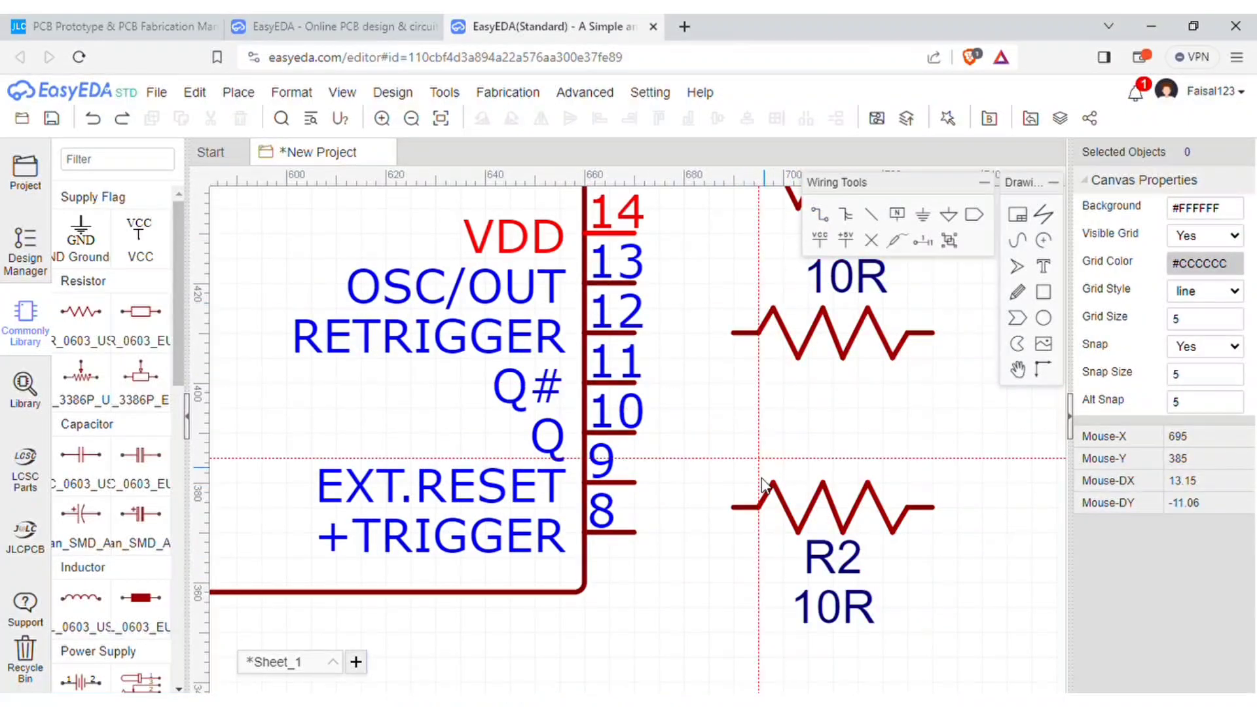
{"action": "left_click", "coordinate": [734, 507]}
{"action": "left_click", "coordinate": [659, 434]}
{"action": "left_click", "coordinate": [733, 333]}
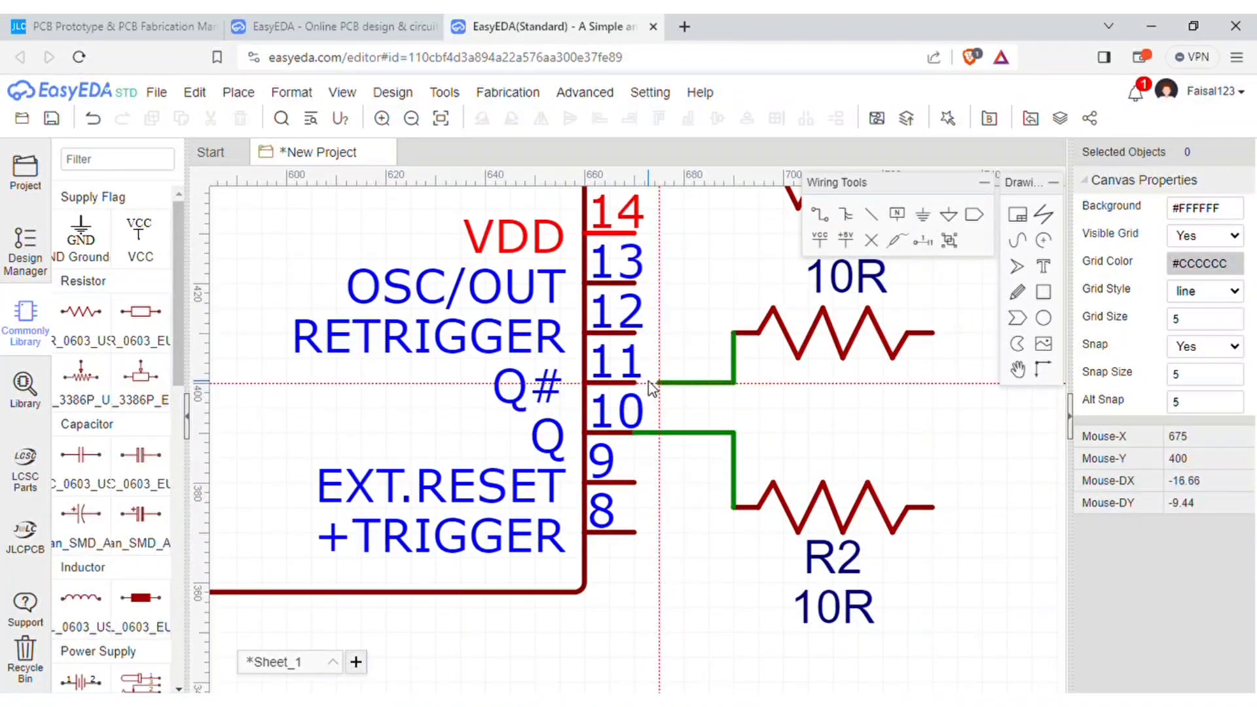
- Place a 1000uF 16V capacitor C1 beside R4 and add a ground symbol
{"action": "scroll", "coordinate": [678, 381], "scroll_direction": "down", "scroll_amount": 3}
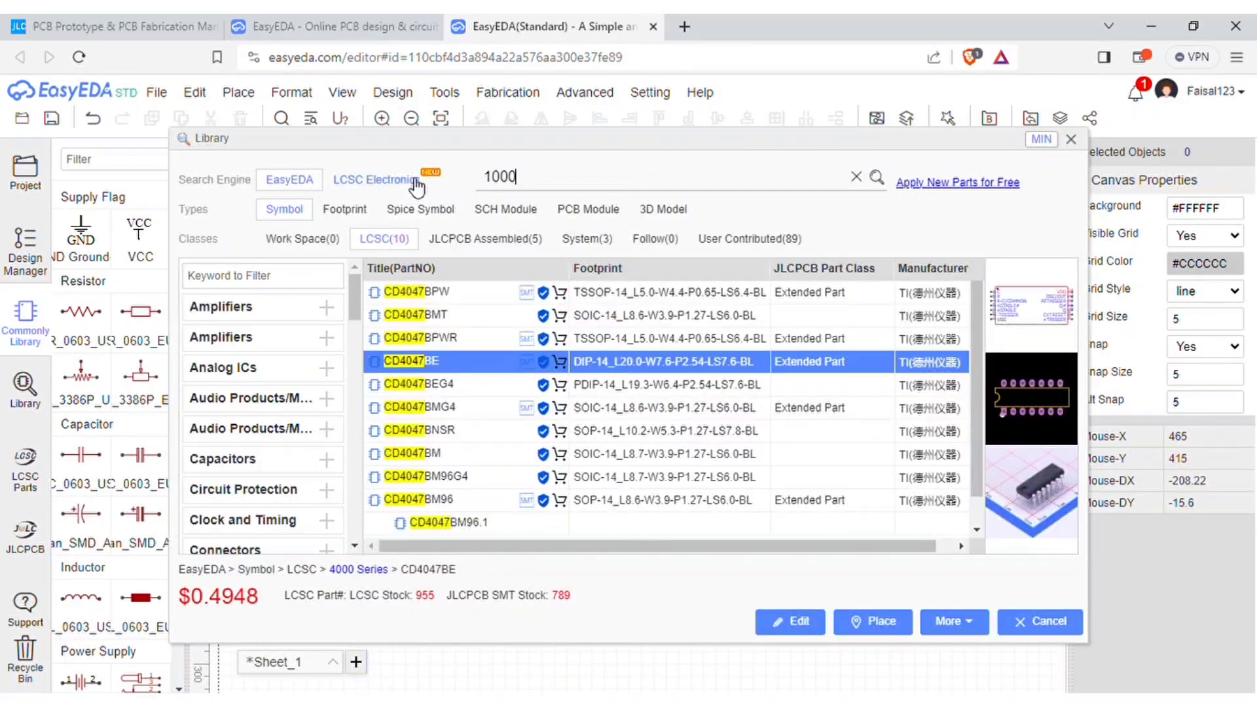
{"action": "type", "text": "citor"}
{"action": "key", "text": "Return"}
{"action": "left_click", "coordinate": [794, 396]}
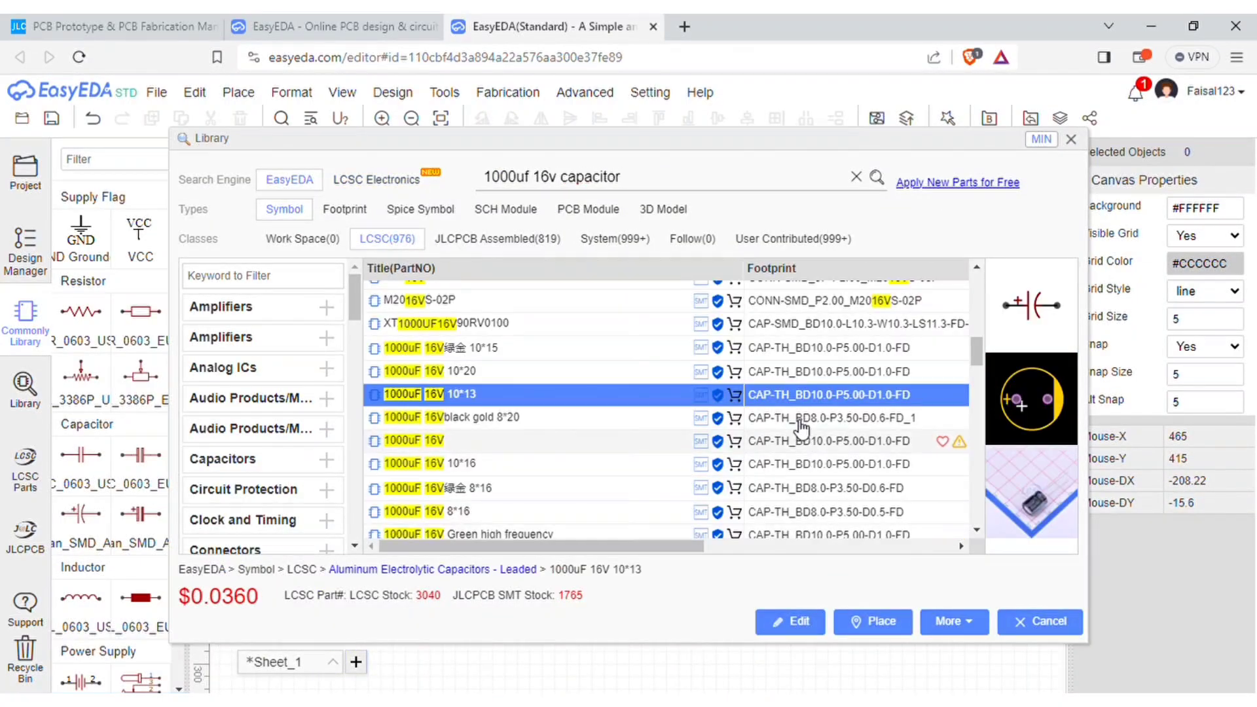
{"action": "left_click", "coordinate": [873, 621]}
{"action": "left_click", "coordinate": [740, 314]}
{"action": "scroll", "coordinate": [590, 295], "scroll_direction": "down", "scroll_amount": 3}
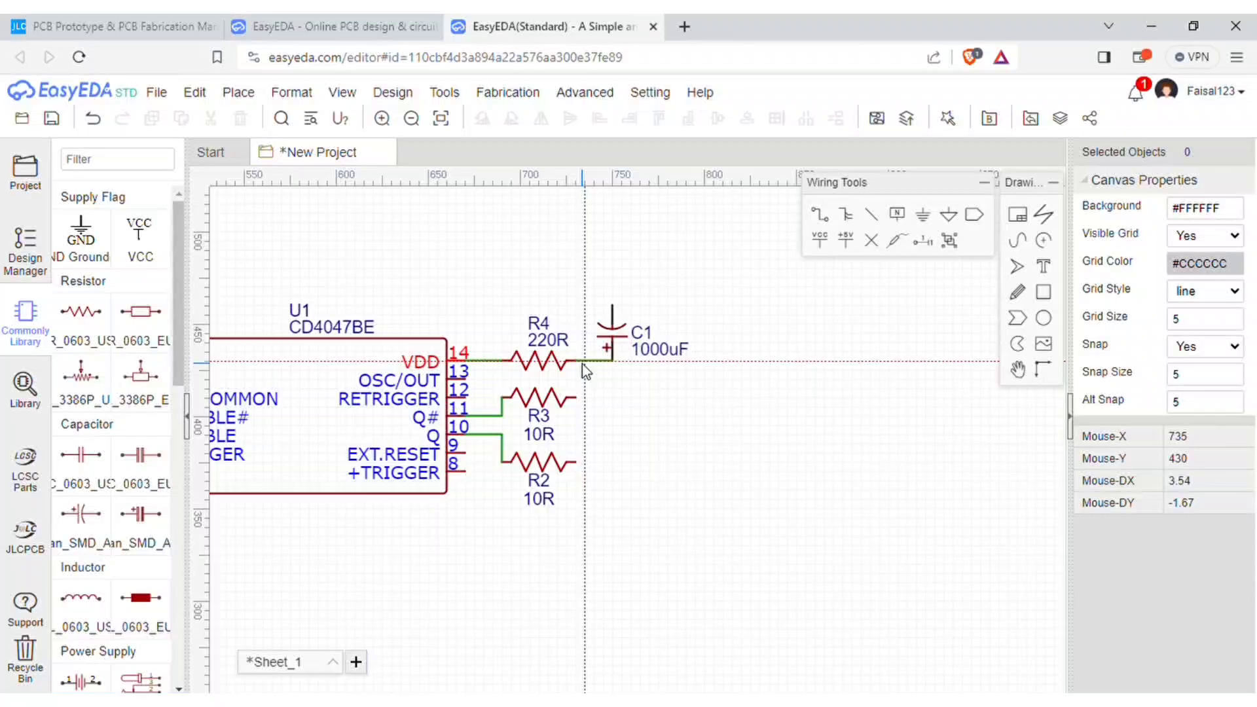
{"action": "left_click", "coordinate": [81, 236]}
- Search for a 470nF capacitor and place it as C2
{"action": "scroll", "coordinate": [614, 302], "scroll_direction": "up", "scroll_amount": 5}
{"action": "scroll", "coordinate": [614, 303], "scroll_direction": "down", "scroll_amount": 3}
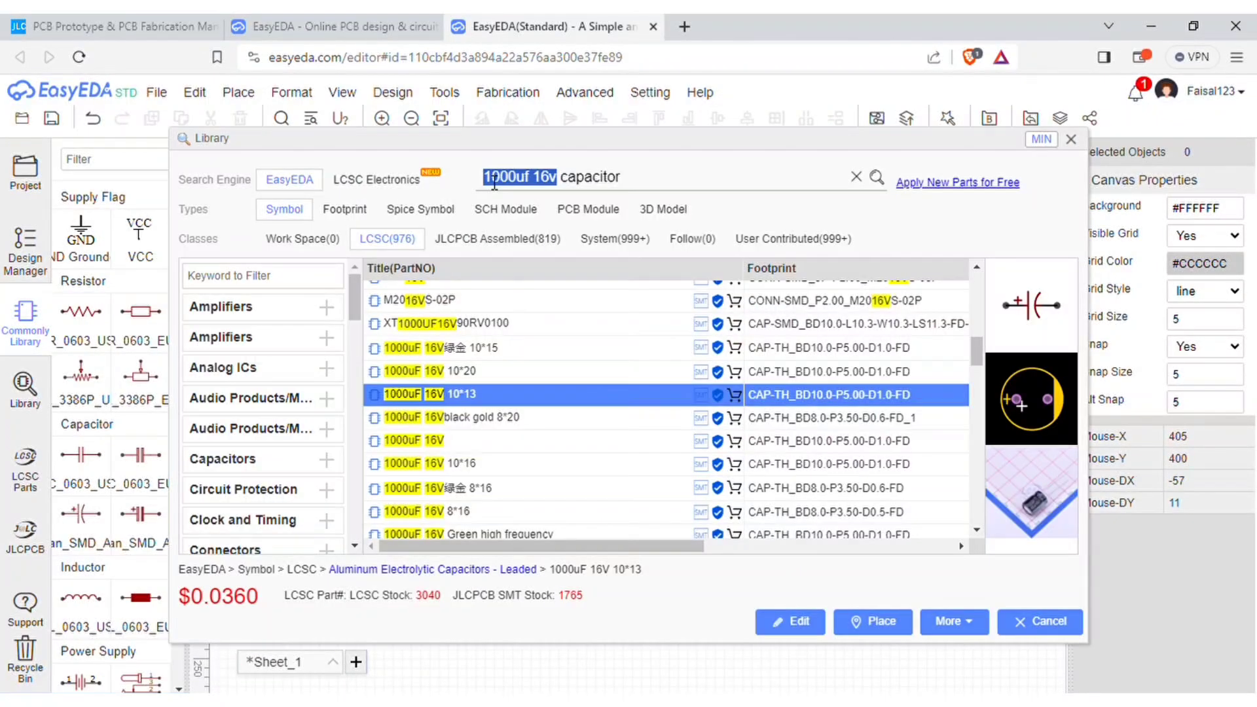
{"action": "type", "text": "470nf"}
{"action": "key", "text": "Return"}
{"action": "double_click", "coordinate": [818, 508]}
{"action": "left_click", "coordinate": [308, 265]}
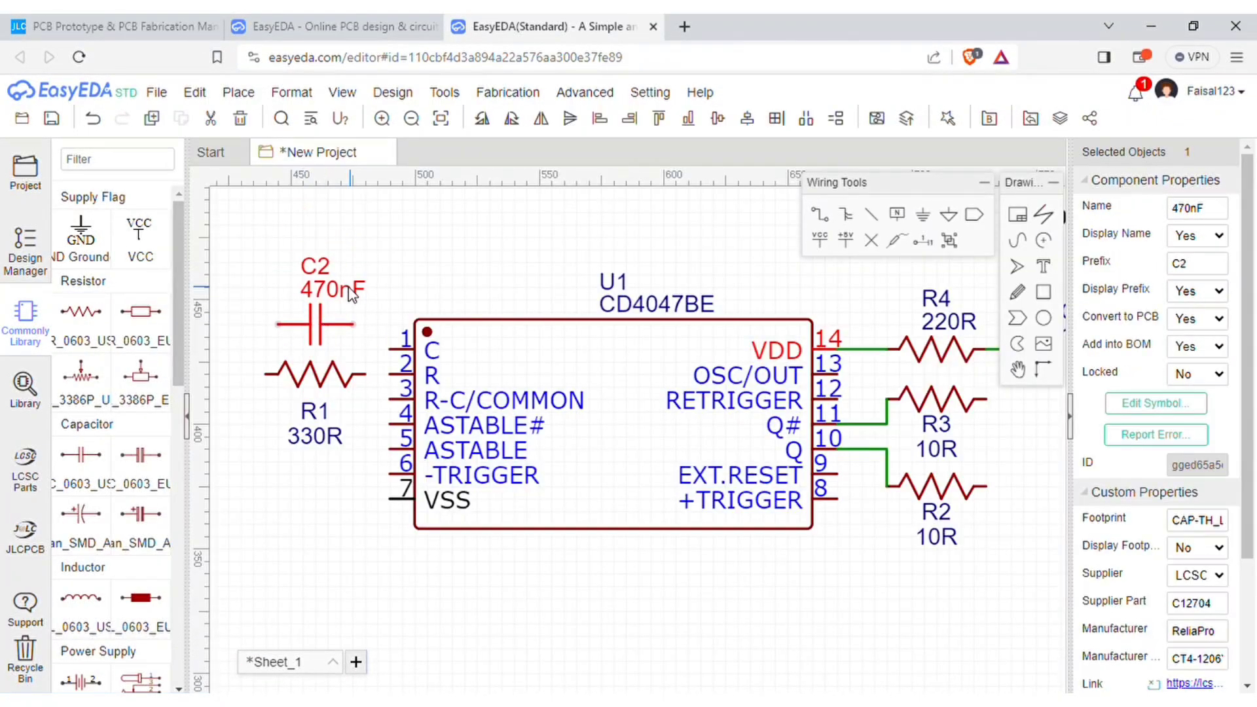
{"action": "left_click", "coordinate": [348, 287]}
- Place the 3386P potentiometer RP1, rotated 180°, left of R1 with value 100K
{"action": "scroll", "coordinate": [451, 354], "scroll_direction": "up", "scroll_amount": 5}
{"action": "scroll", "coordinate": [450, 354], "scroll_direction": "down", "scroll_amount": 3}
{"action": "scroll", "coordinate": [408, 253], "scroll_direction": "down", "scroll_amount": 2}
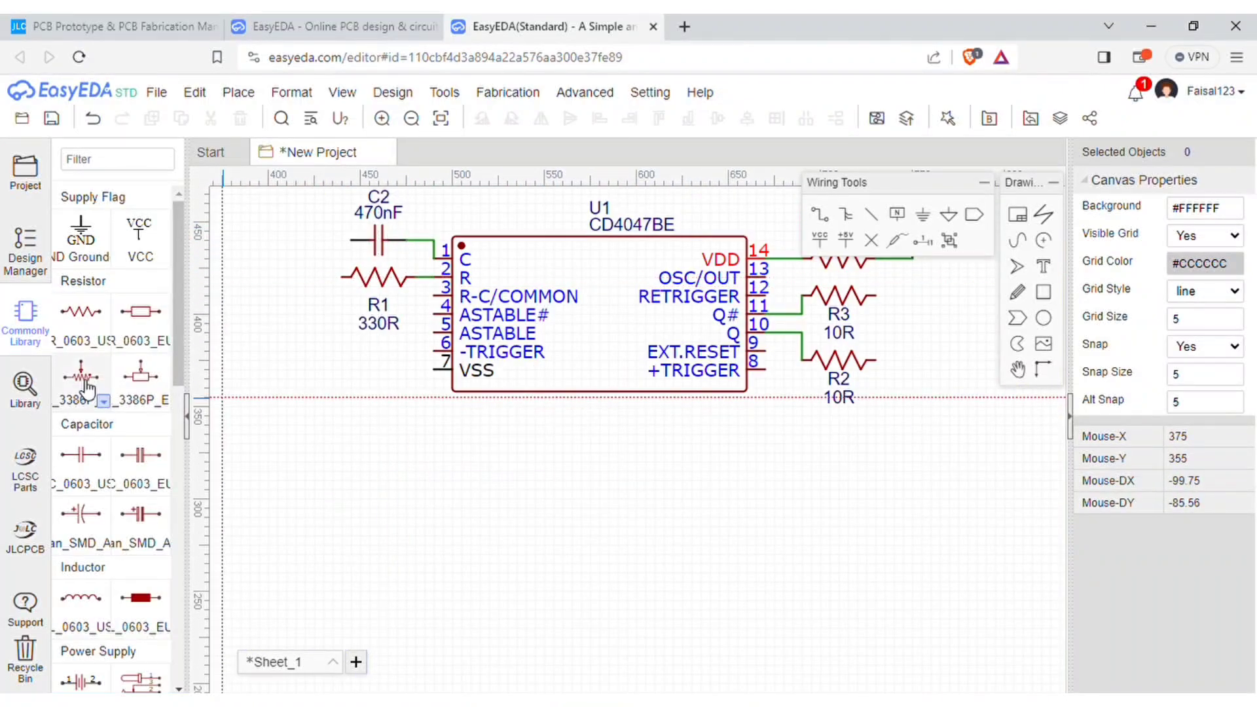
{"action": "left_click", "coordinate": [81, 377]}
{"action": "key", "text": "space"}
{"action": "key", "text": "space"}
{"action": "left_click", "coordinate": [298, 347]}
{"action": "key", "text": "Escape"}
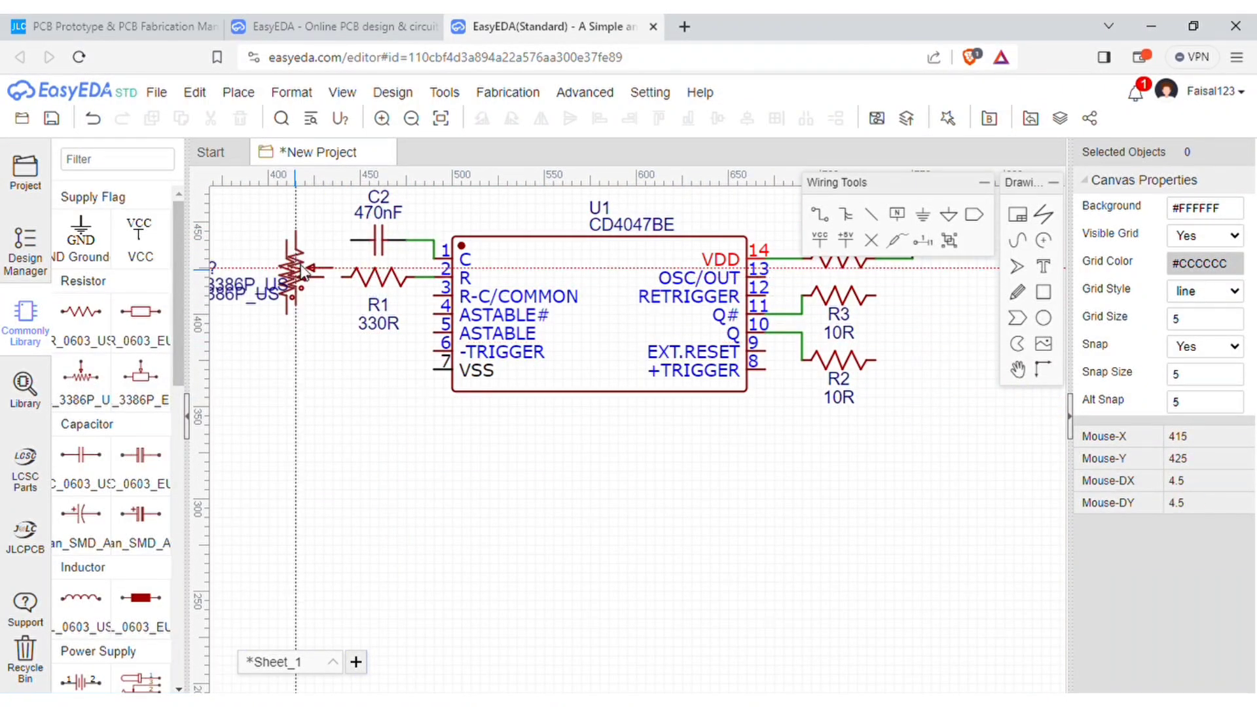
{"action": "scroll", "coordinate": [298, 340], "scroll_direction": "up", "scroll_amount": 3}
{"action": "double_click", "coordinate": [354, 272]}
{"action": "type", "text": "100K"}
{"action": "key", "text": "Return"}
{"action": "scroll", "coordinate": [345, 263], "scroll_direction": "down", "scroll_amount": 3}
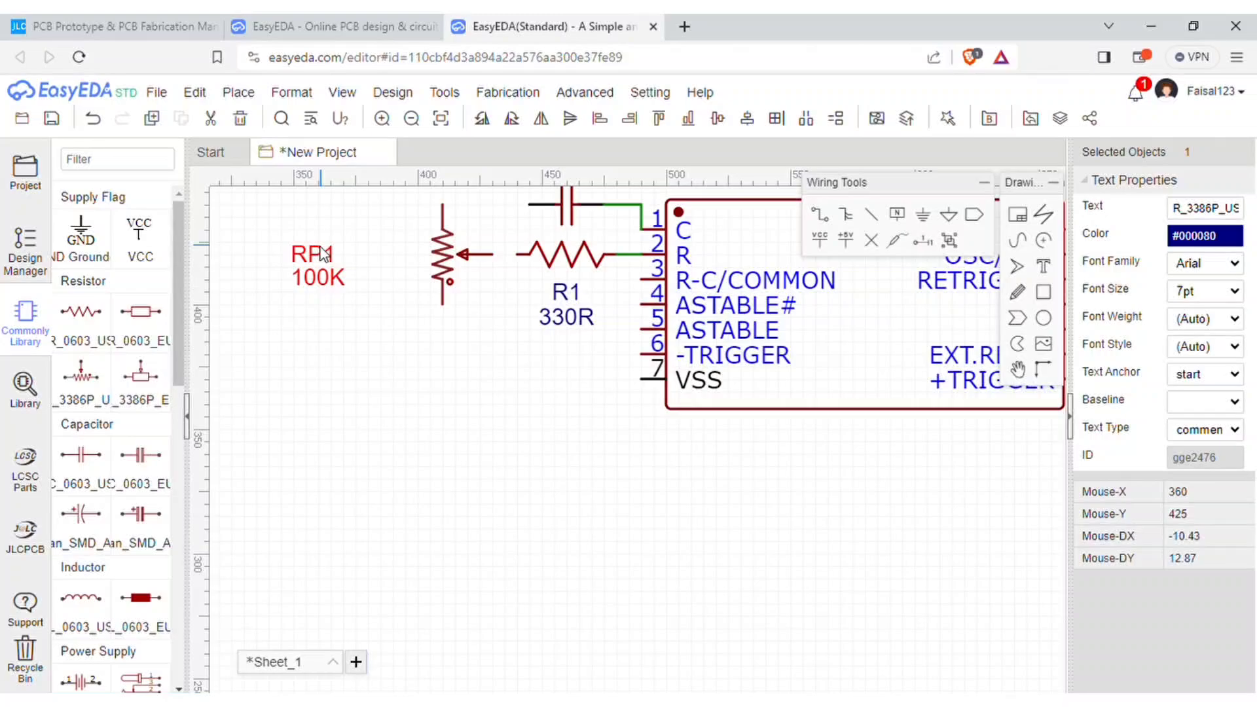
{"action": "left_click_drag", "start_coordinate": [311, 189], "coordinate": [393, 239]}
{"action": "left_click_drag", "start_coordinate": [308, 287], "coordinate": [384, 306]}
- Wire C2, R1 and RP1 together and to U1 pins 1–3
{"action": "key", "text": "w"}
{"action": "scroll", "coordinate": [521, 310], "scroll_direction": "up", "scroll_amount": 3}
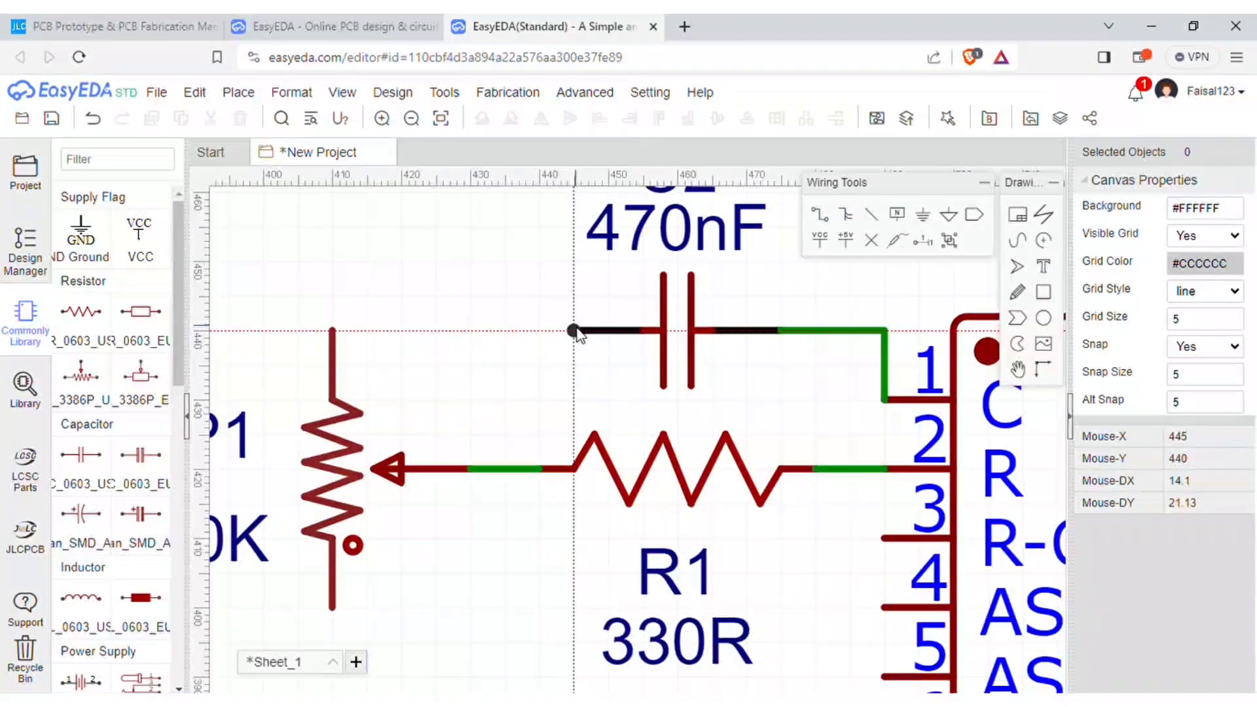
{"action": "left_click", "coordinate": [574, 332]}
{"action": "left_click", "coordinate": [332, 607]}
{"action": "scroll", "coordinate": [511, 415], "scroll_direction": "down", "scroll_amount": 3}
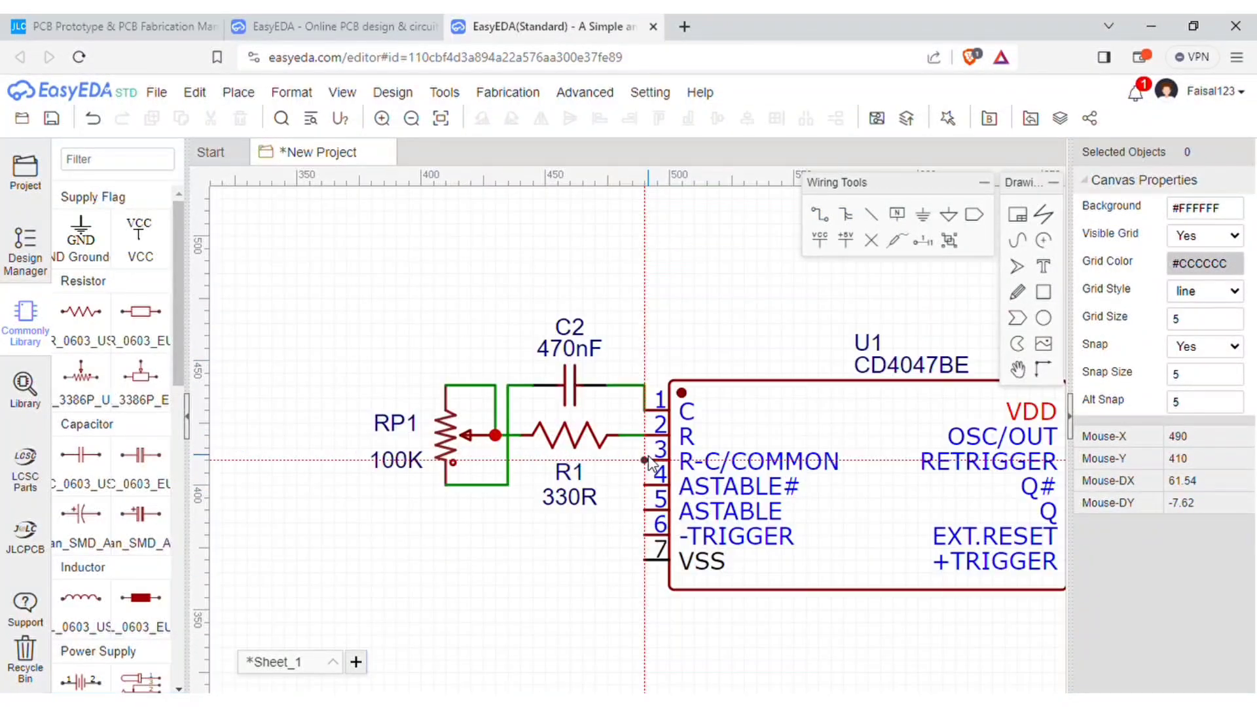
{"action": "left_click", "coordinate": [645, 460]}
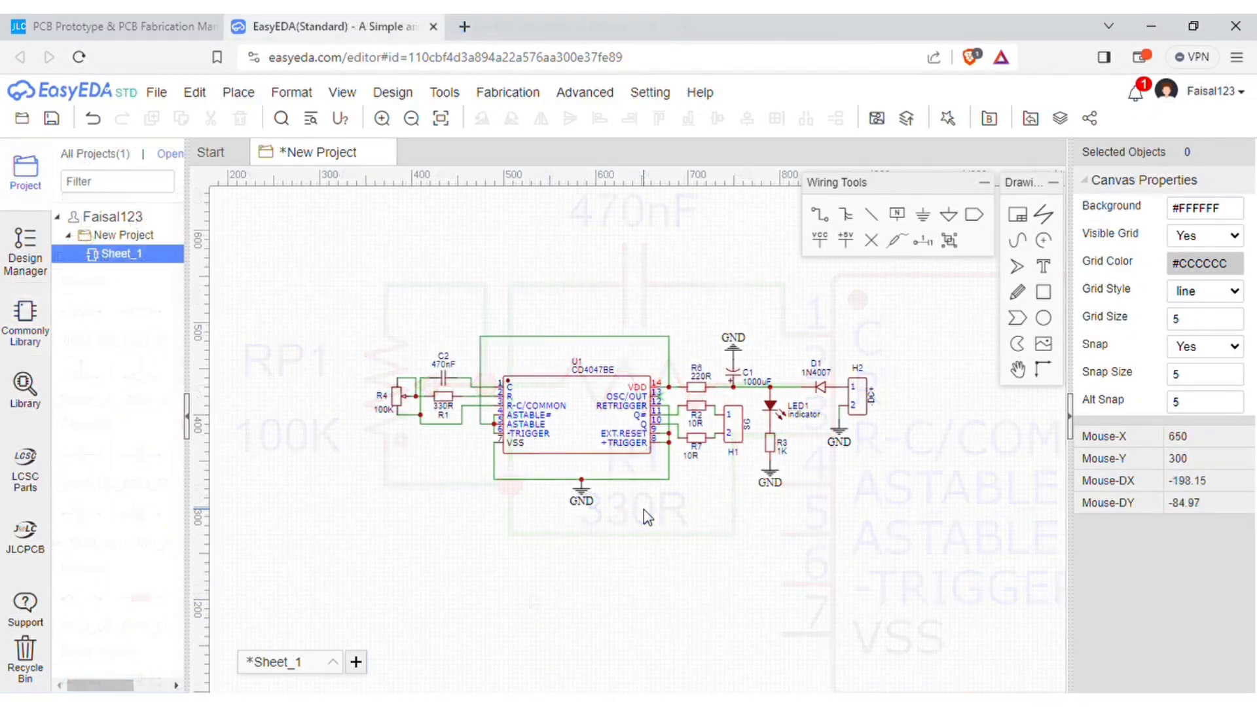
- Save the completed CD4047BE schematic with the toolbar Save icon
{"action": "scroll", "coordinate": [615, 401], "scroll_direction": "up", "scroll_amount": 2}
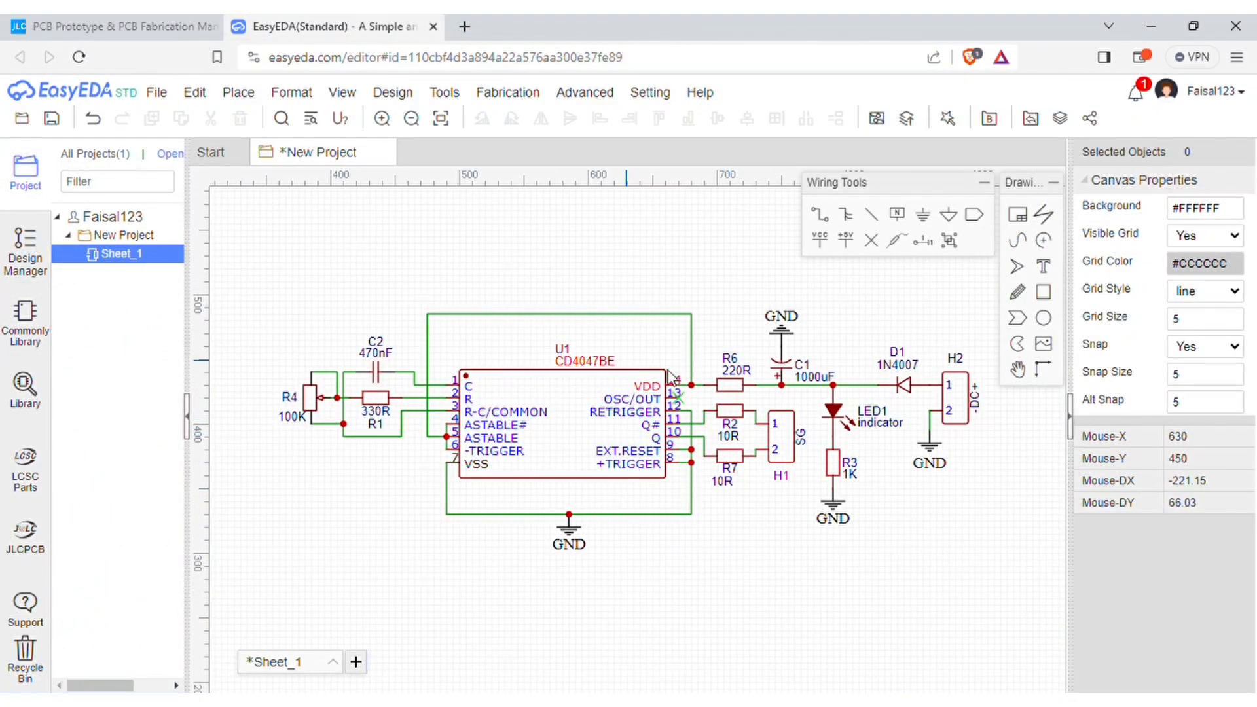
{"action": "left_click", "coordinate": [56, 117]}
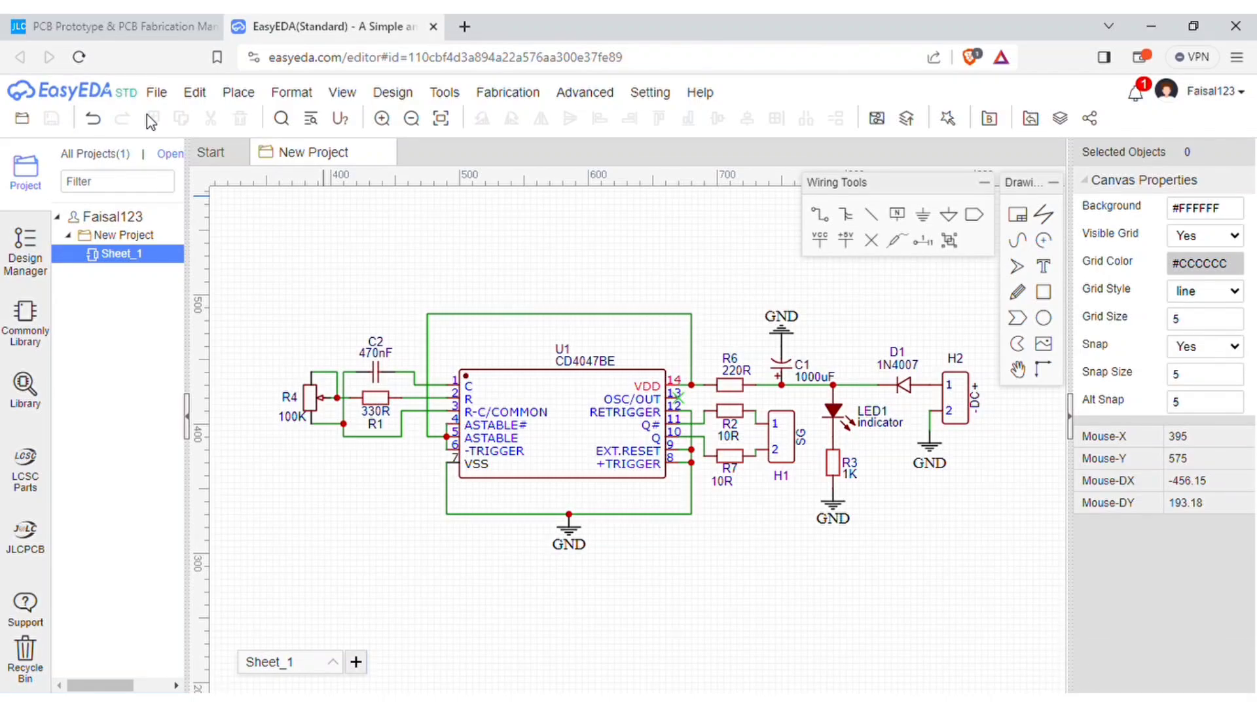
{"action": "left_click", "coordinate": [379, 98]}
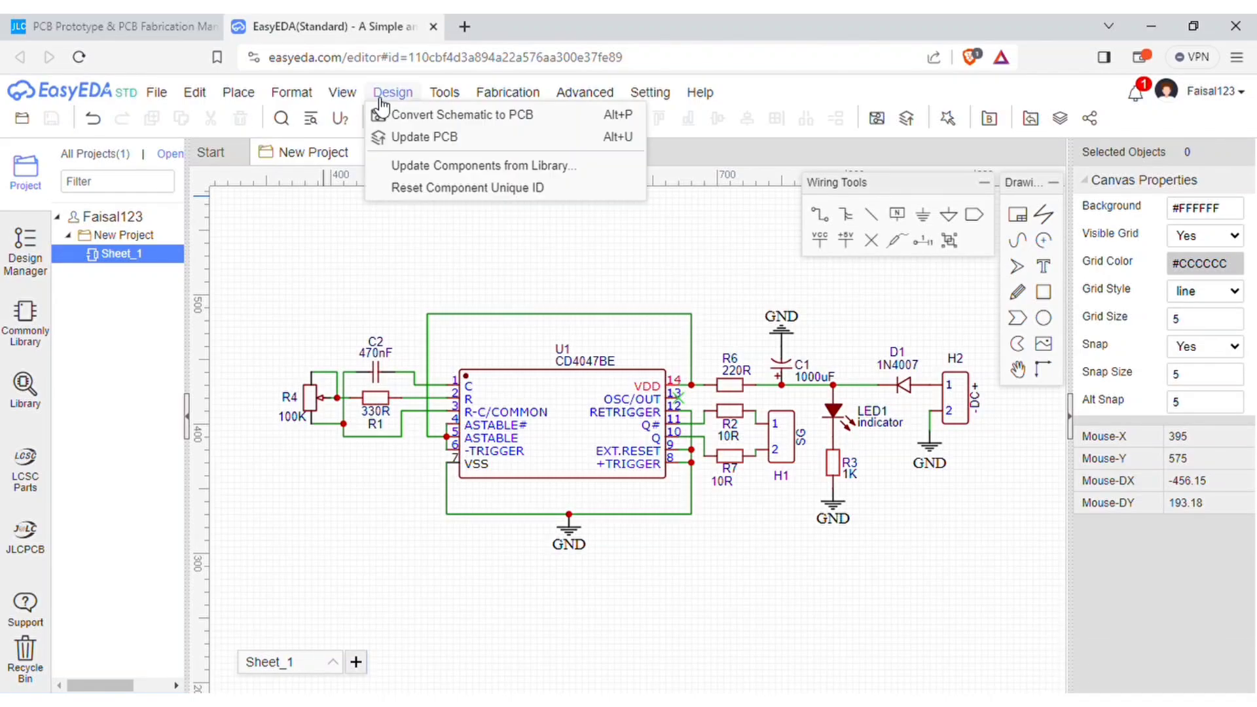
- Convert the schematic to PCB with a 2-layer rectangular outline, width 50 mm, height 35 mm
{"action": "left_click", "coordinate": [414, 121]}
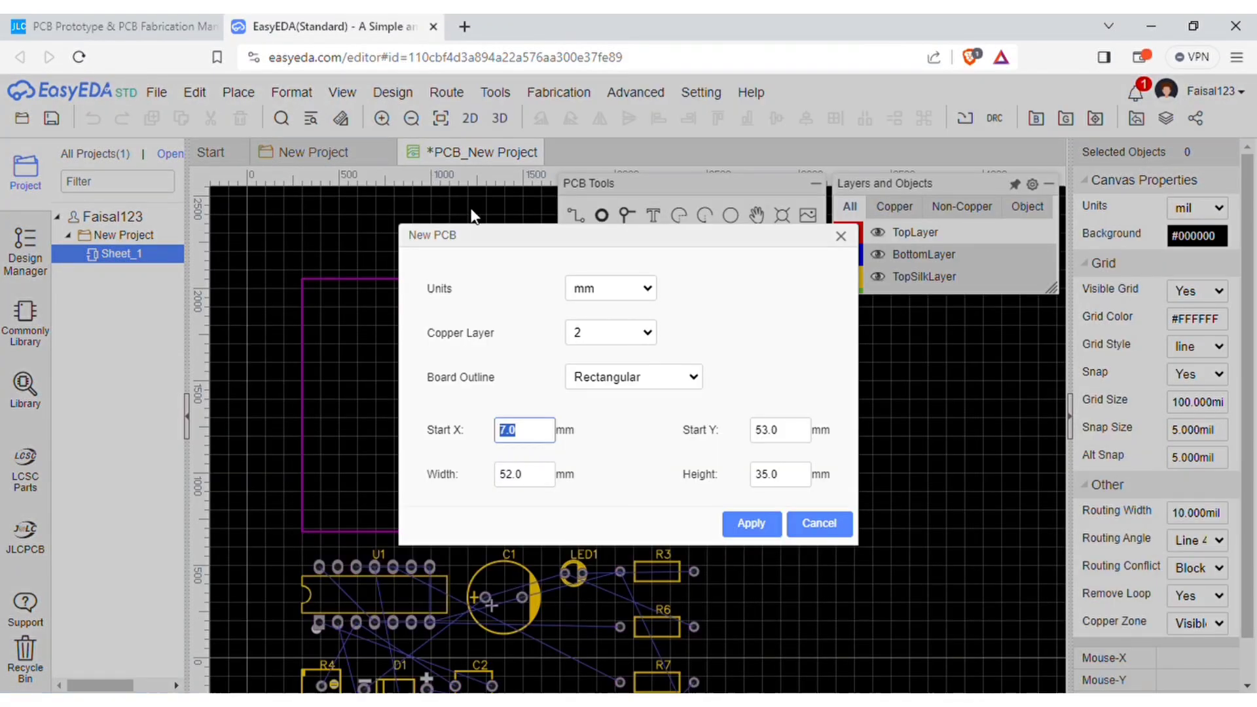
{"action": "left_click", "coordinate": [593, 288]}
{"action": "left_click", "coordinate": [612, 339]}
{"action": "left_click", "coordinate": [627, 378]}
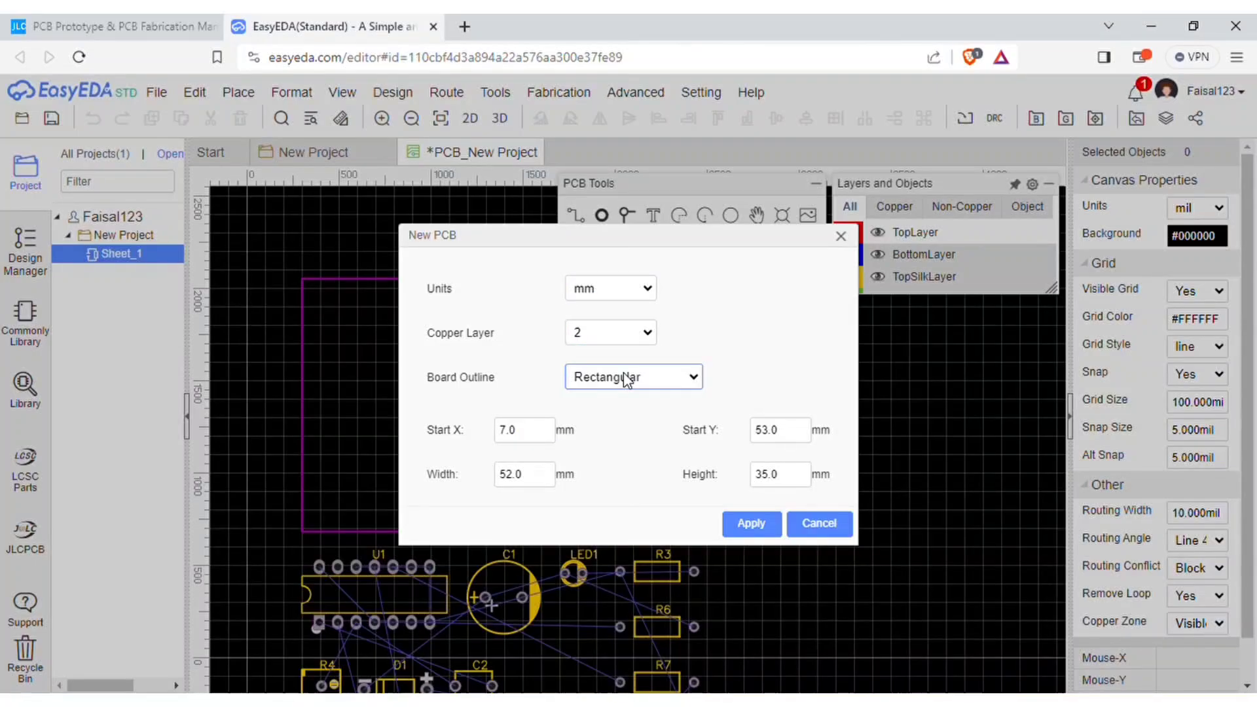
{"action": "left_click_drag", "start_coordinate": [536, 485], "coordinate": [492, 488]}
{"action": "type", "text": "50"}
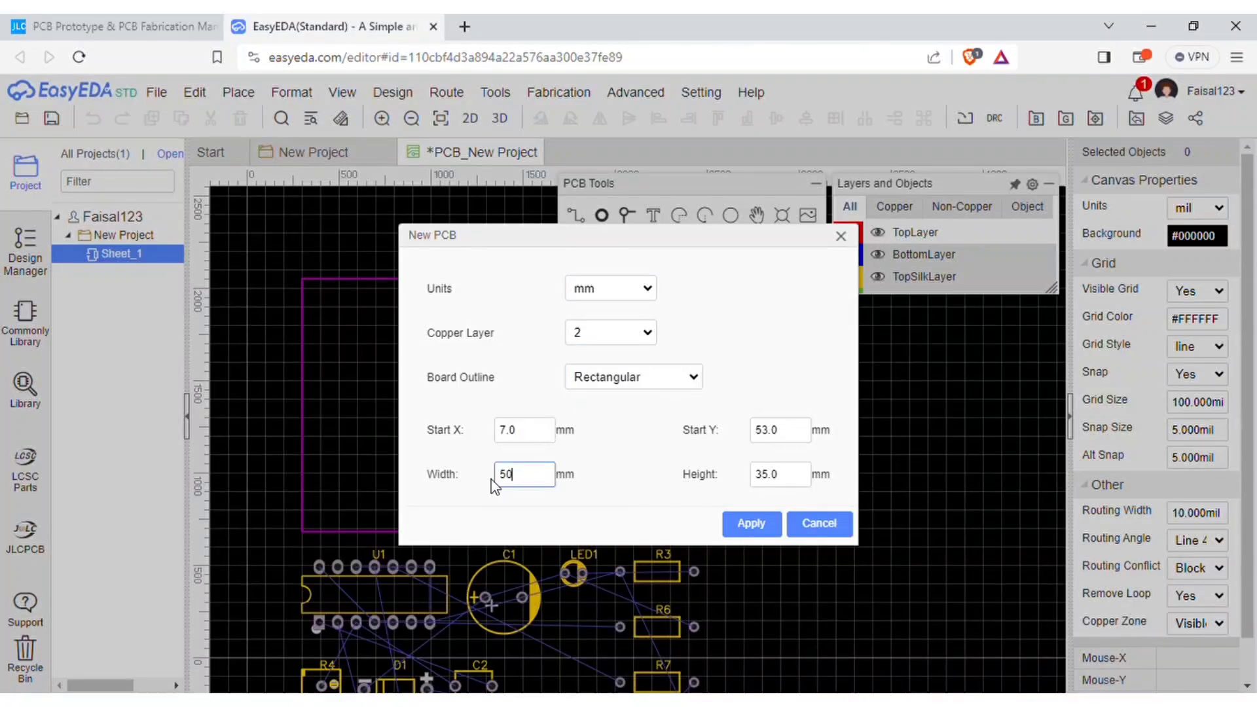
{"action": "left_click_drag", "start_coordinate": [785, 484], "coordinate": [767, 492]}
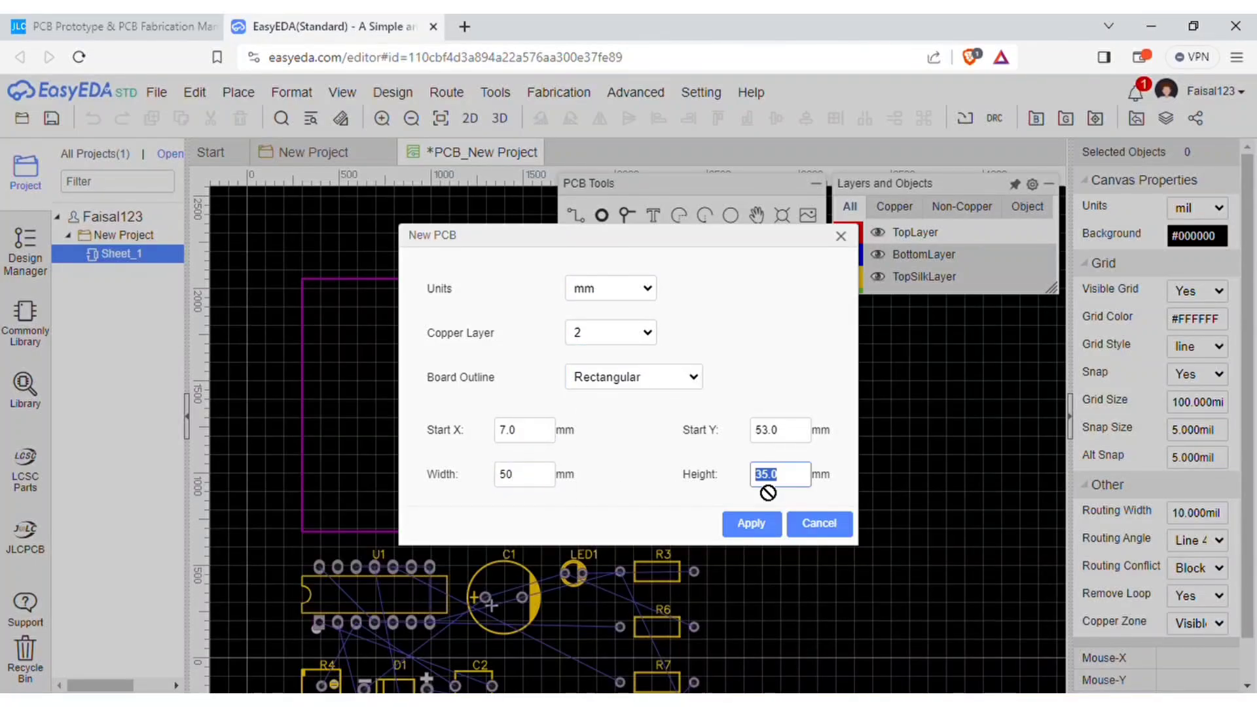
{"action": "left_click", "coordinate": [756, 523]}
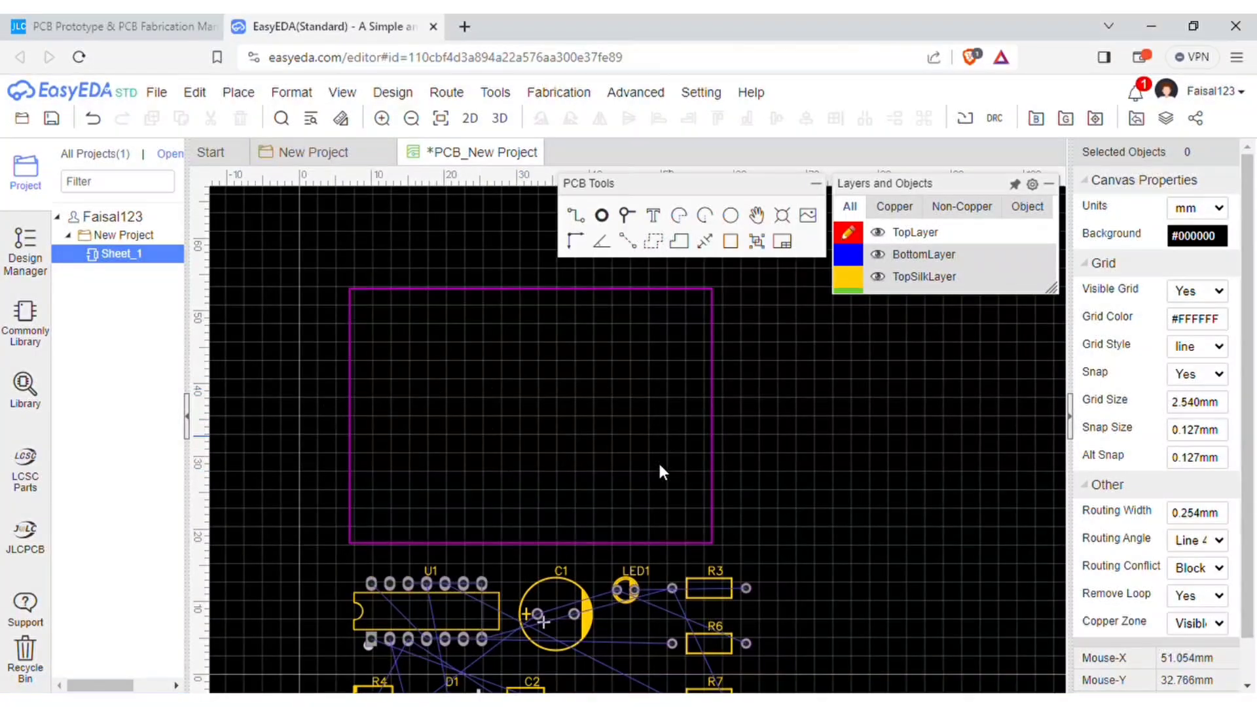
- Move U1, C1, R4, LED1 and H1 into the board outline, rotating U1, C1 and H1
{"action": "scroll", "coordinate": [586, 437], "scroll_direction": "down", "scroll_amount": 2}
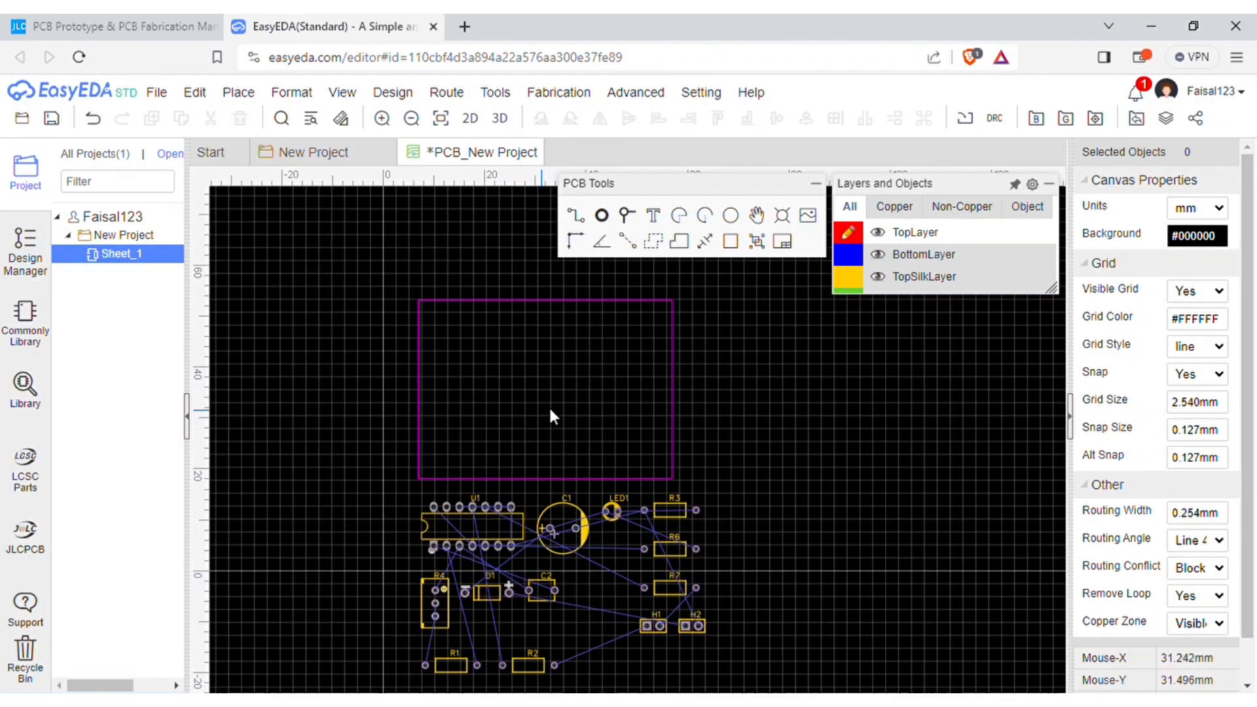
{"action": "scroll", "coordinate": [470, 528], "scroll_direction": "up", "scroll_amount": 2}
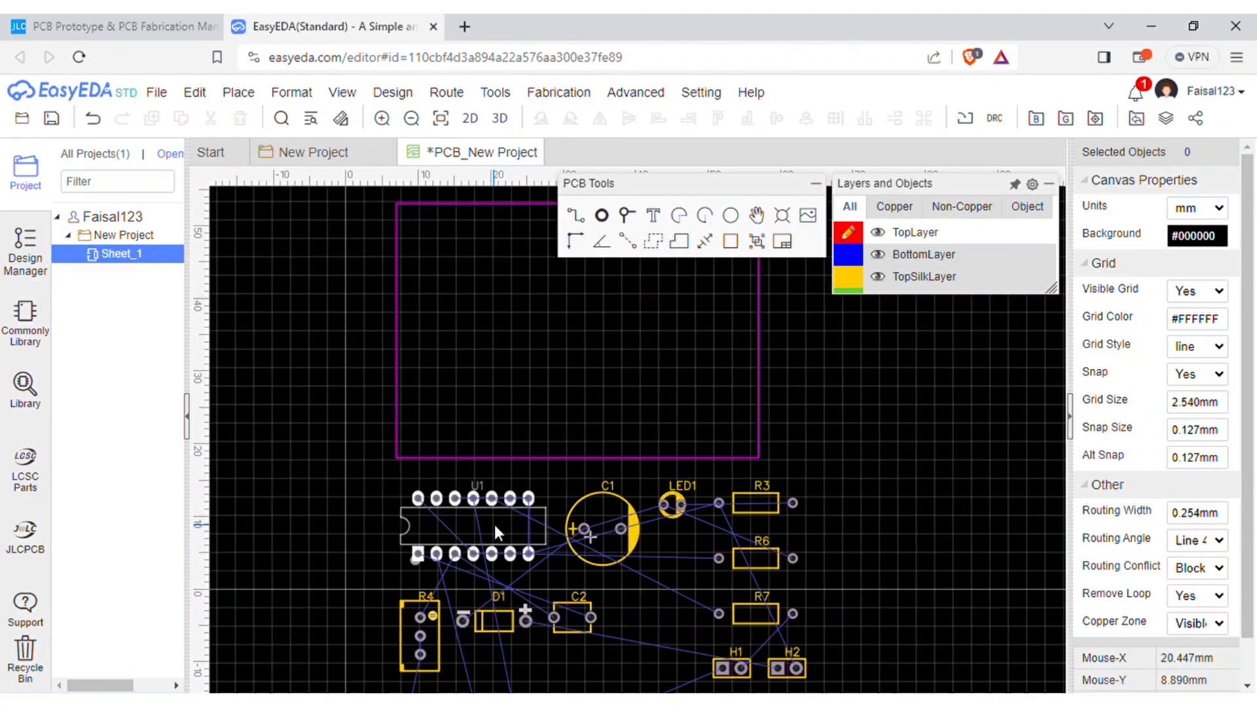
{"action": "left_click", "coordinate": [494, 524]}
{"action": "mouse_move", "coordinate": [494, 524]}
{"action": "left_mouse_down"}
{"action": "mouse_move", "coordinate": [633, 337]}
{"action": "mouse_move", "coordinate": [623, 331]}
{"action": "left_mouse_up"}
{"action": "key", "text": "space"}
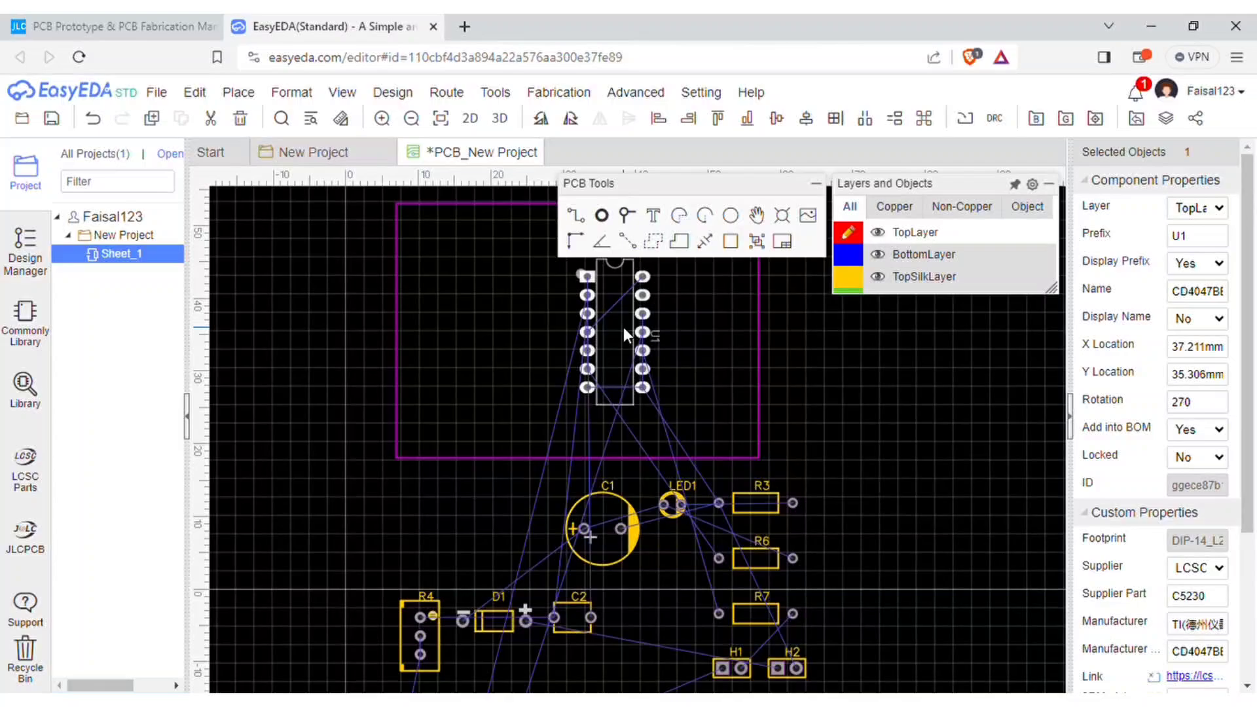
{"action": "left_click_drag", "start_coordinate": [605, 524], "coordinate": [537, 305]}
{"action": "key", "text": "space"}
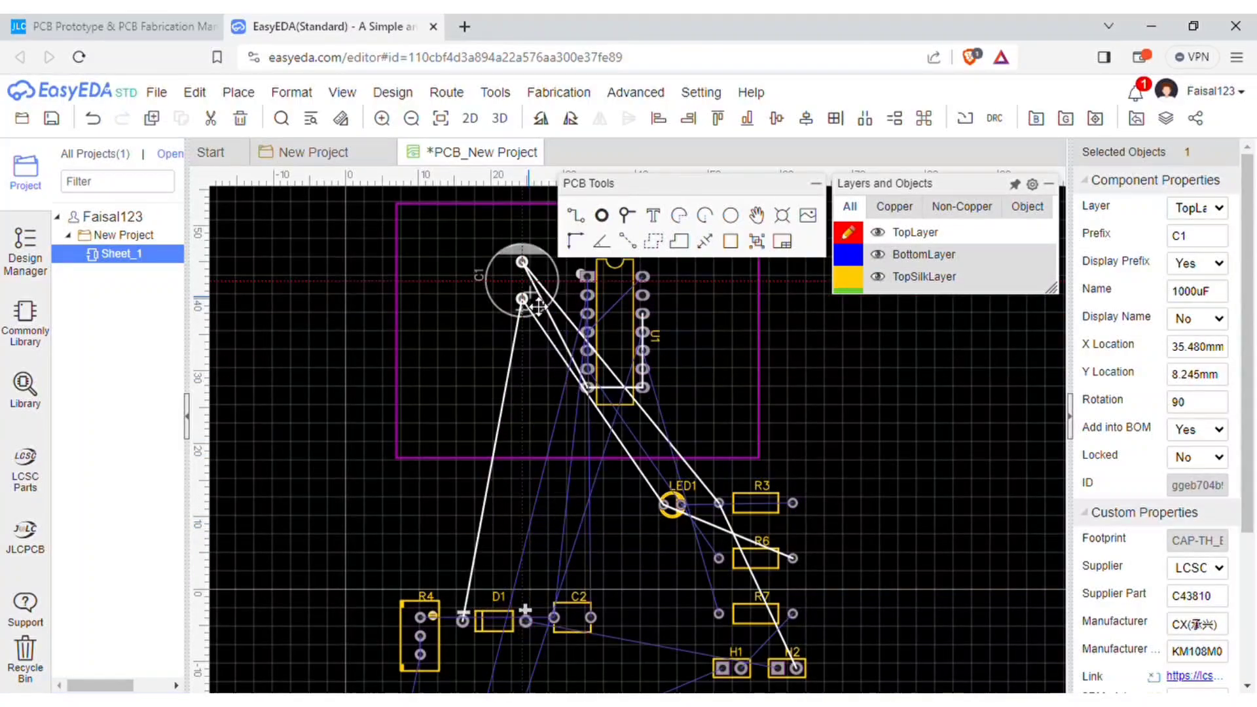
{"action": "left_click_drag", "start_coordinate": [422, 645], "coordinate": [520, 404]}
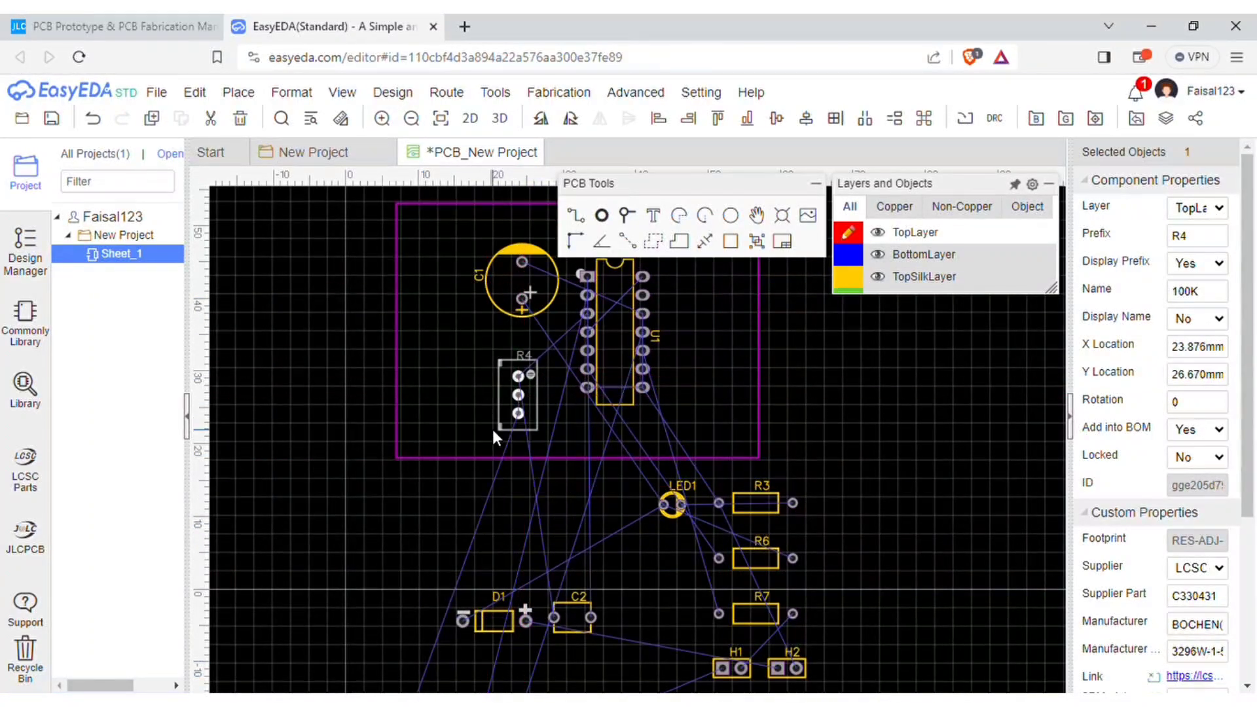
{"action": "left_click", "coordinate": [669, 507]}
{"action": "left_click_drag", "start_coordinate": [669, 513], "coordinate": [436, 308]}
{"action": "left_click_drag", "start_coordinate": [731, 668], "coordinate": [429, 396]}
{"action": "key", "text": "space"}
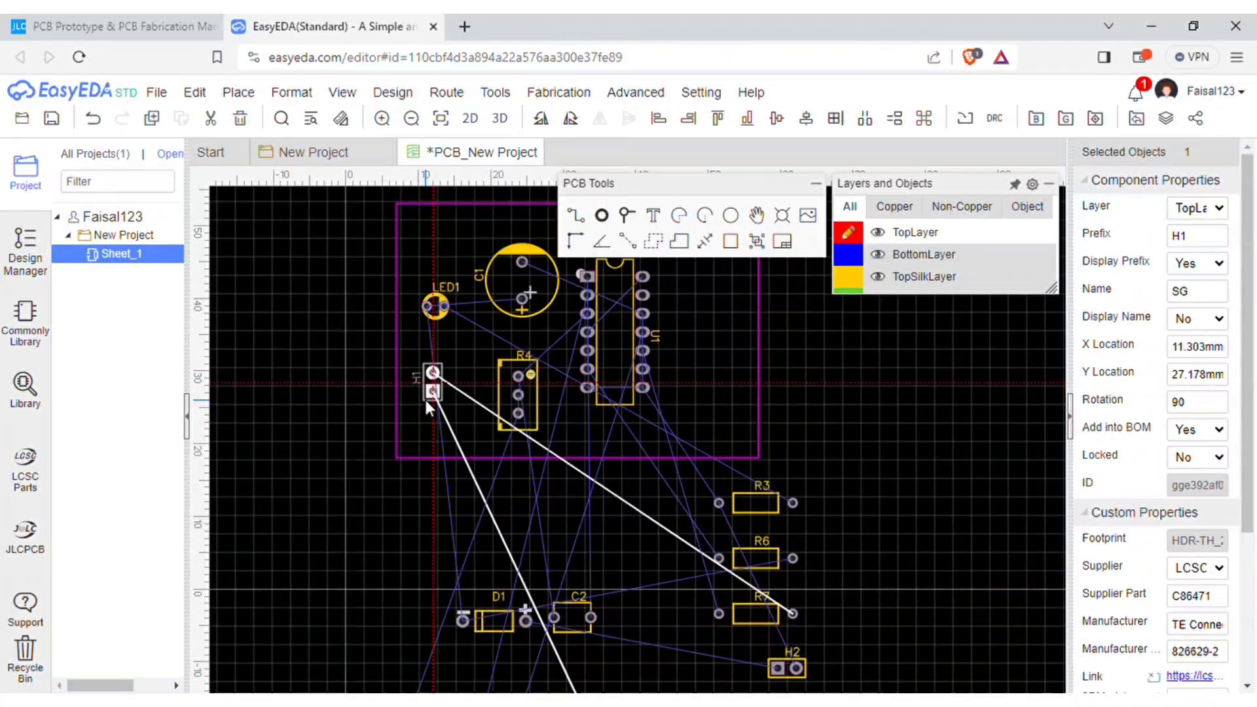
- Move D1, R6, R3, C2, R7 and H2 into the board, turning D1, R6 and R7 vertical
{"action": "scroll", "coordinate": [507, 628], "scroll_direction": "up", "scroll_amount": 2}
{"action": "left_click_drag", "start_coordinate": [509, 631], "coordinate": [461, 347]}
{"action": "key", "text": "space"}
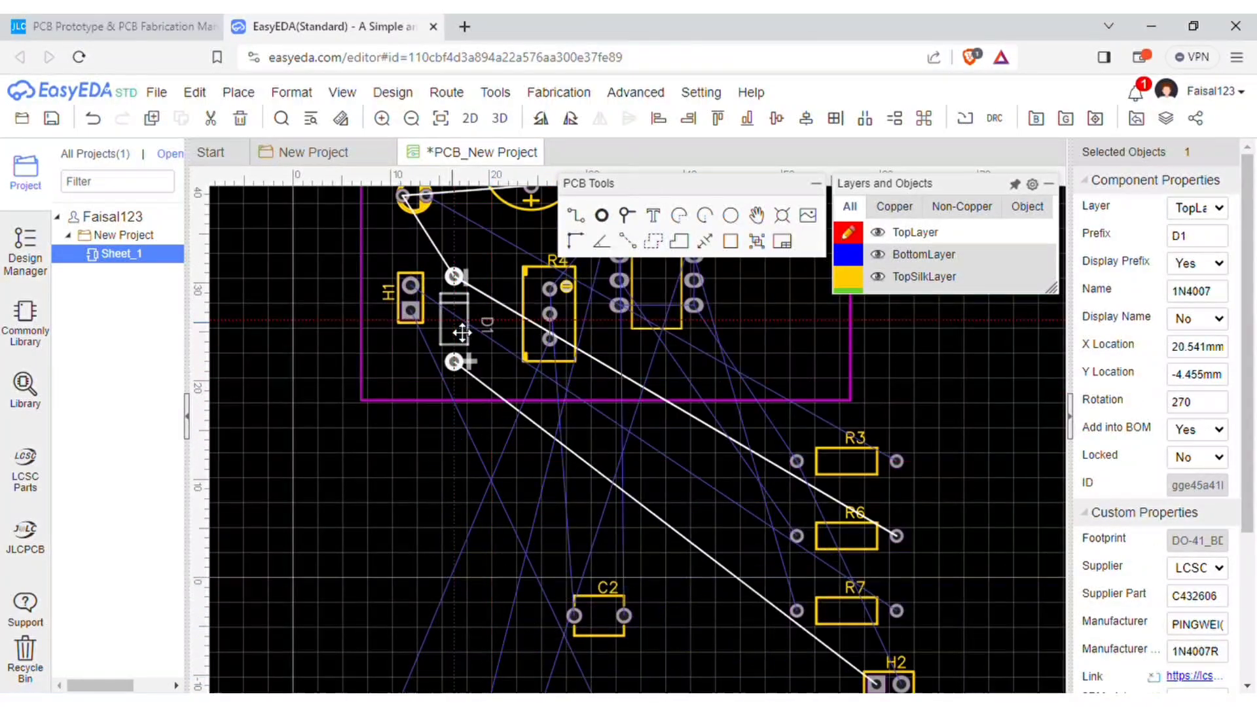
{"action": "left_click_drag", "start_coordinate": [843, 541], "coordinate": [497, 313]}
{"action": "key", "text": "space"}
{"action": "scroll", "coordinate": [498, 313], "scroll_direction": "down", "scroll_amount": 1}
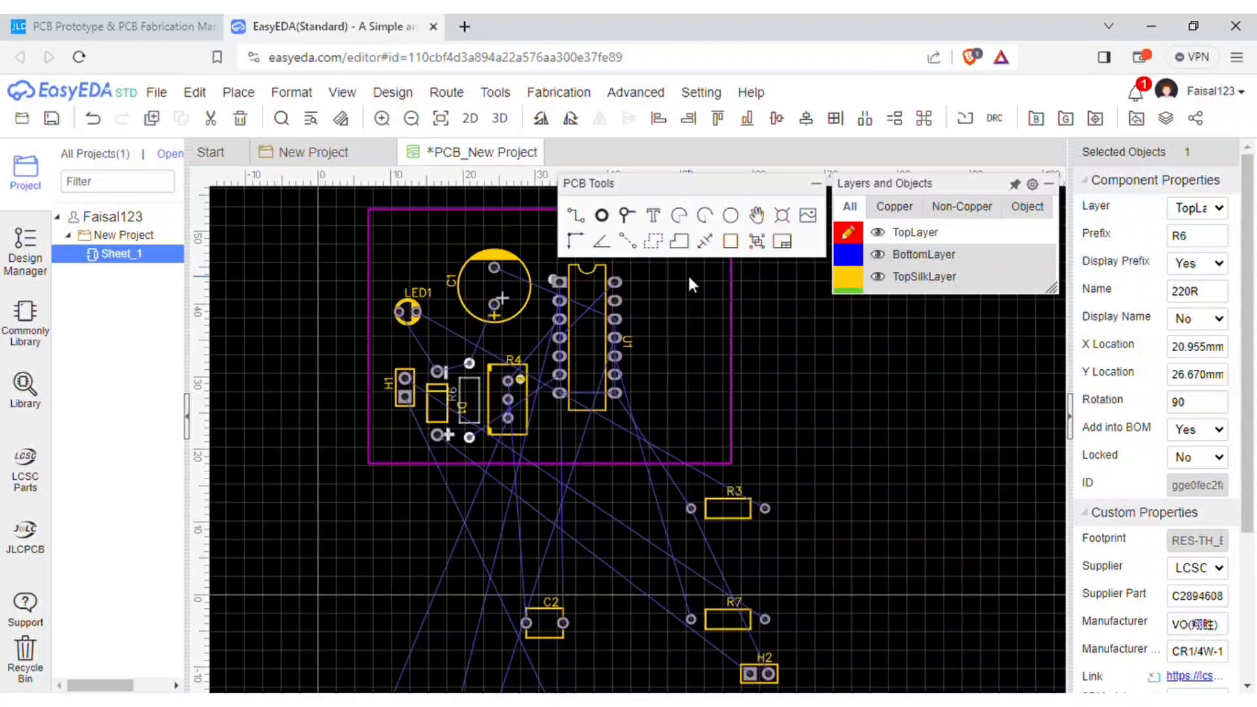
{"action": "mouse_move", "coordinate": [726, 514]}
{"action": "left_mouse_down"}
{"action": "mouse_move", "coordinate": [638, 494]}
{"action": "mouse_move", "coordinate": [589, 448]}
{"action": "left_mouse_up"}
{"action": "left_click_drag", "start_coordinate": [545, 622], "coordinate": [668, 437]}
{"action": "left_click_drag", "start_coordinate": [728, 619], "coordinate": [663, 360]}
{"action": "key", "text": "space"}
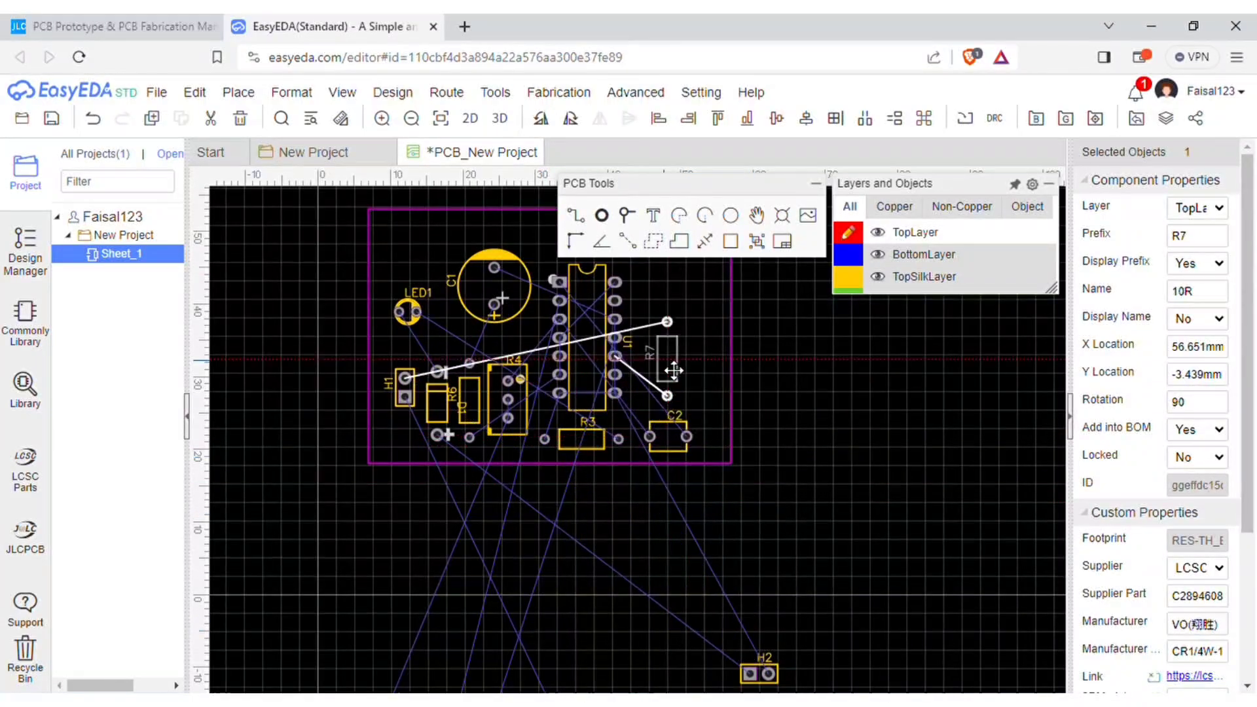
{"action": "left_click", "coordinate": [754, 680]}
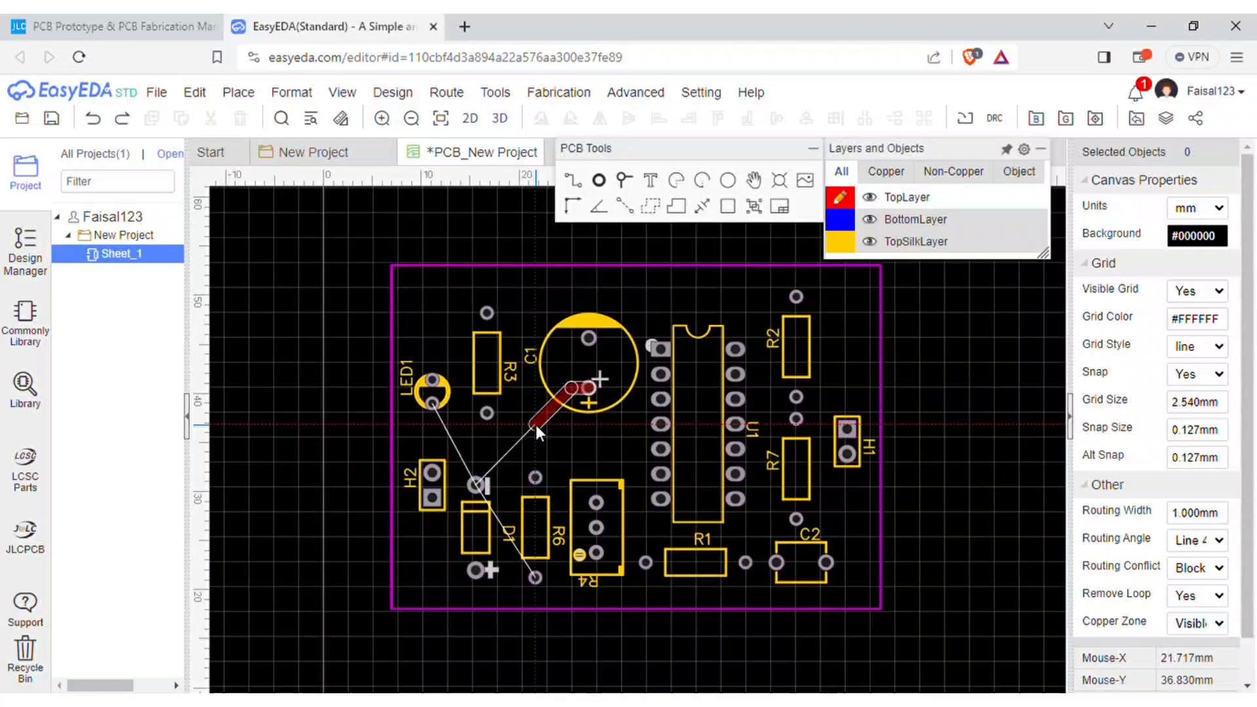
- Finish the C1–D1 copper track and set its width to 1 mm
{"action": "left_click", "coordinate": [479, 484]}
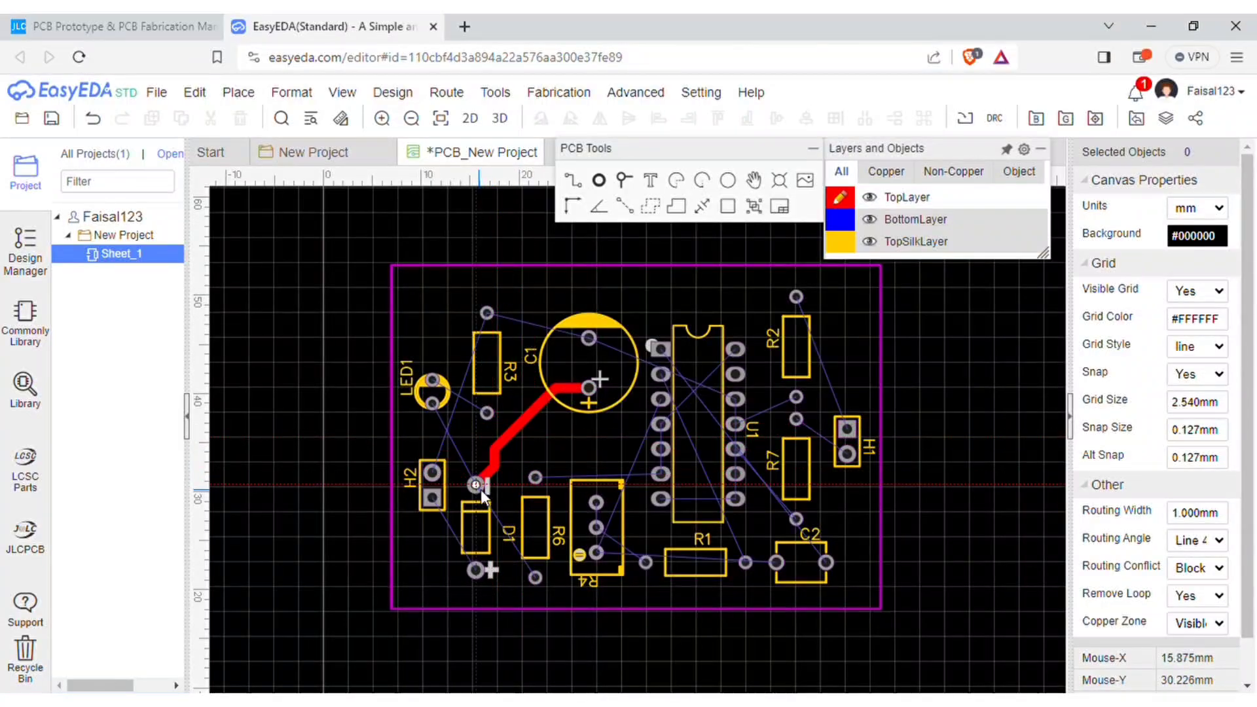
{"action": "right_click", "coordinate": [516, 429]}
{"action": "left_click", "coordinate": [612, 680]}
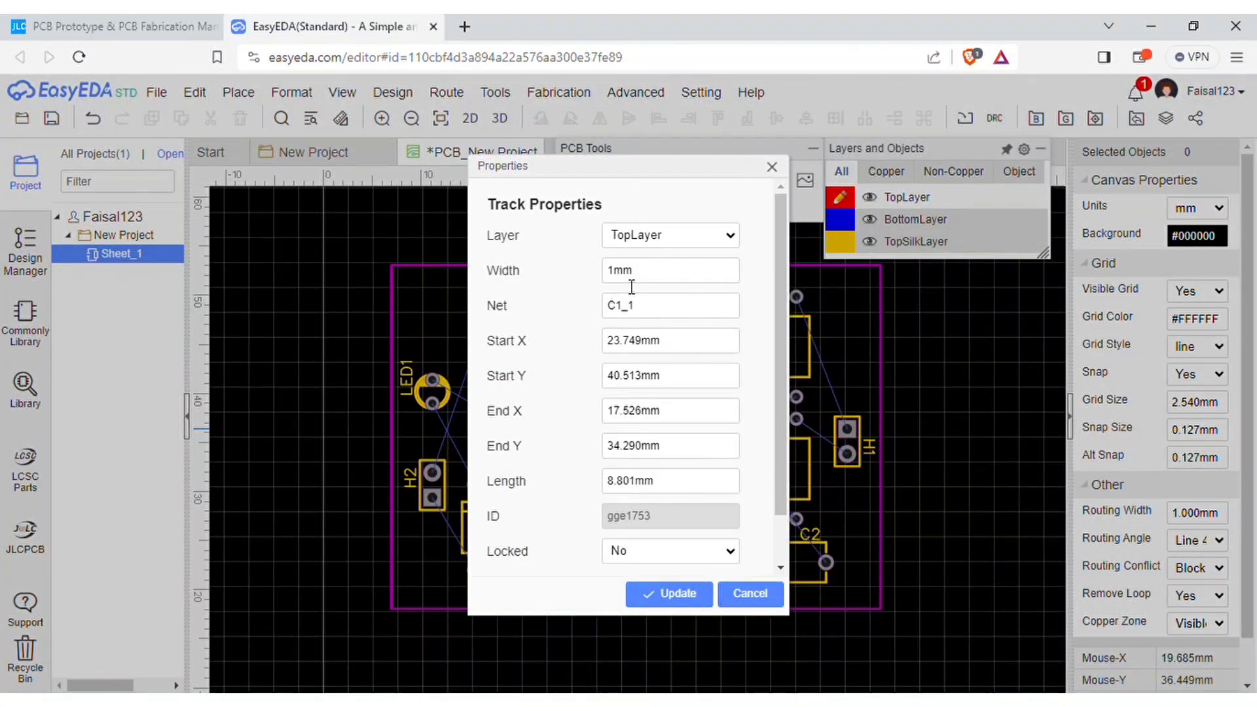
{"action": "left_click", "coordinate": [655, 593]}
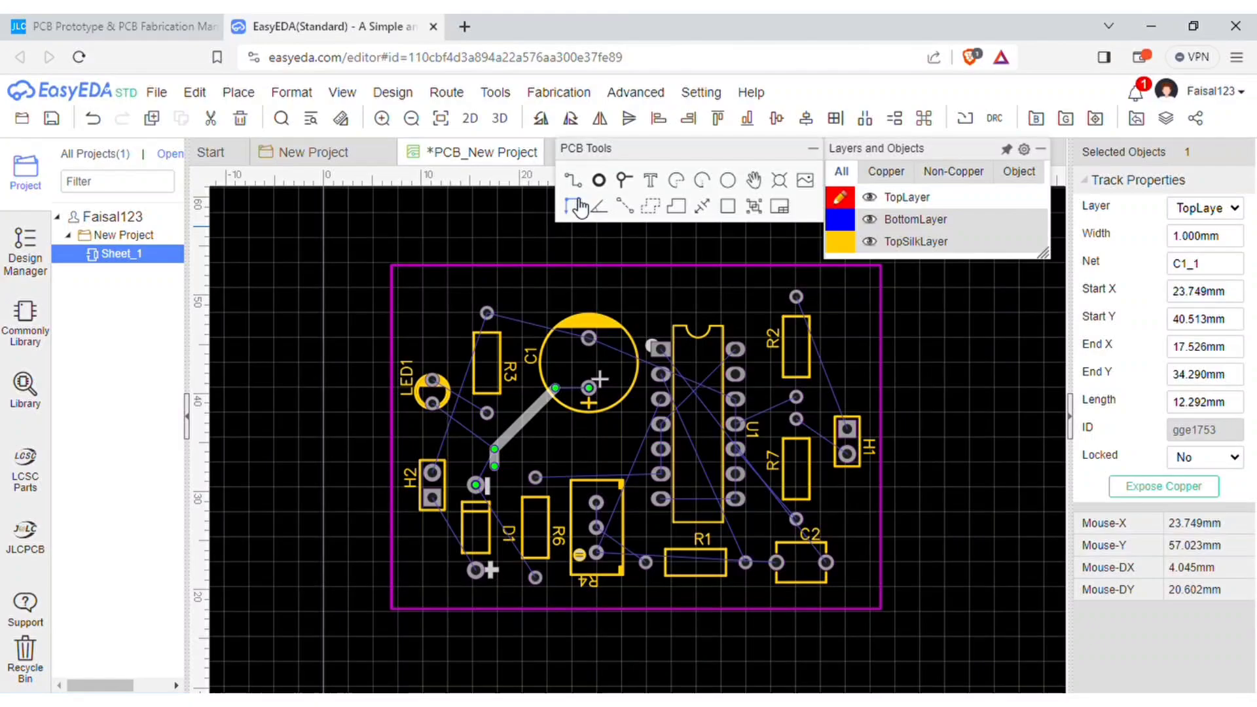
{"action": "left_click", "coordinate": [517, 445]}
- Route top-layer tracks H2 to D1, R6 to U1, and U1 pin 1 to C2
{"action": "left_click", "coordinate": [432, 497]}
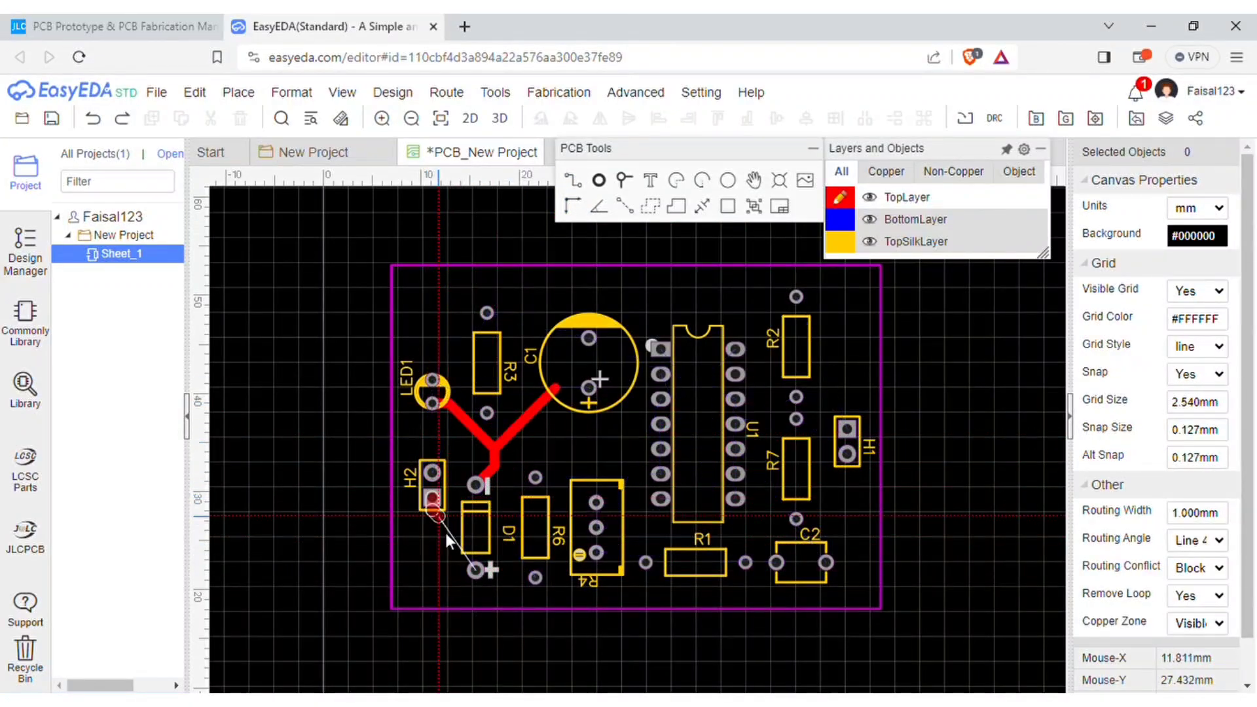
{"action": "left_click", "coordinate": [475, 569]}
{"action": "left_click", "coordinate": [535, 476]}
{"action": "left_click", "coordinate": [661, 473]}
{"action": "left_click", "coordinate": [661, 349]}
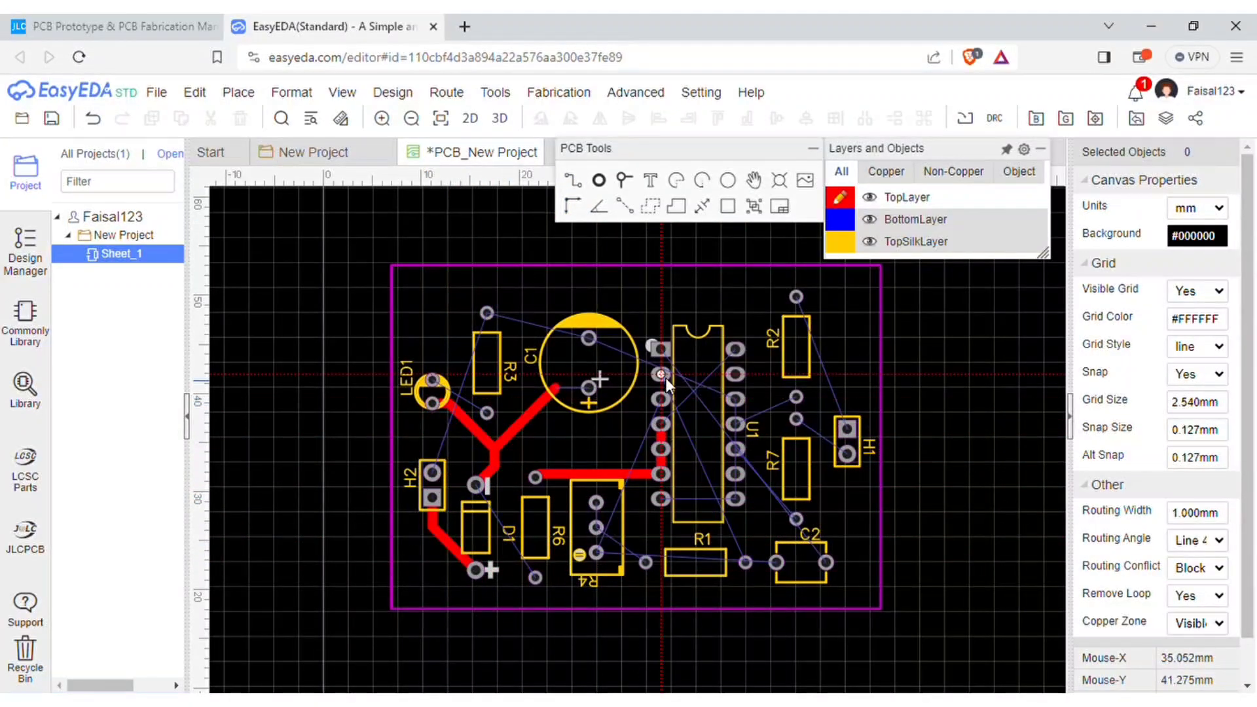
{"action": "left_click", "coordinate": [707, 349]}
{"action": "left_click", "coordinate": [720, 524]}
{"action": "left_click", "coordinate": [826, 562]}
- Route top-layer tracks down to R1's right pad and from R4 along the board bottom to C2
{"action": "left_click", "coordinate": [688, 373]}
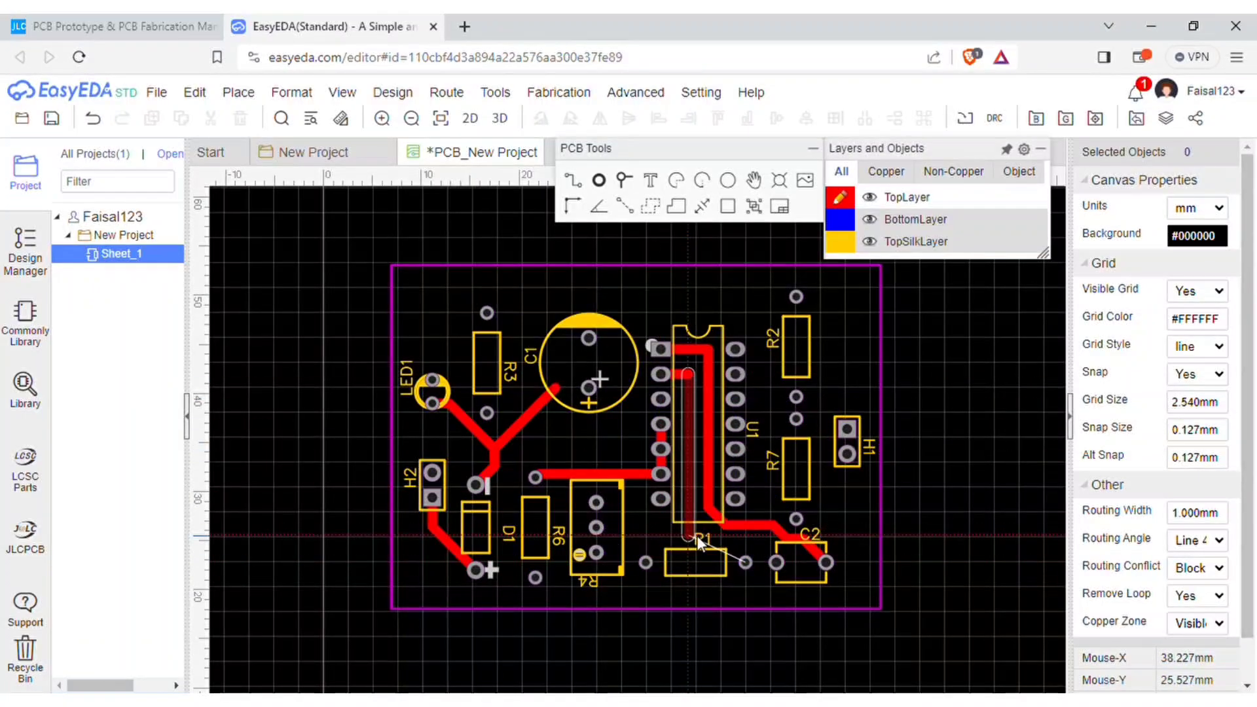
{"action": "left_click", "coordinate": [745, 562]}
{"action": "left_click", "coordinate": [595, 527]}
{"action": "left_click", "coordinate": [595, 552]}
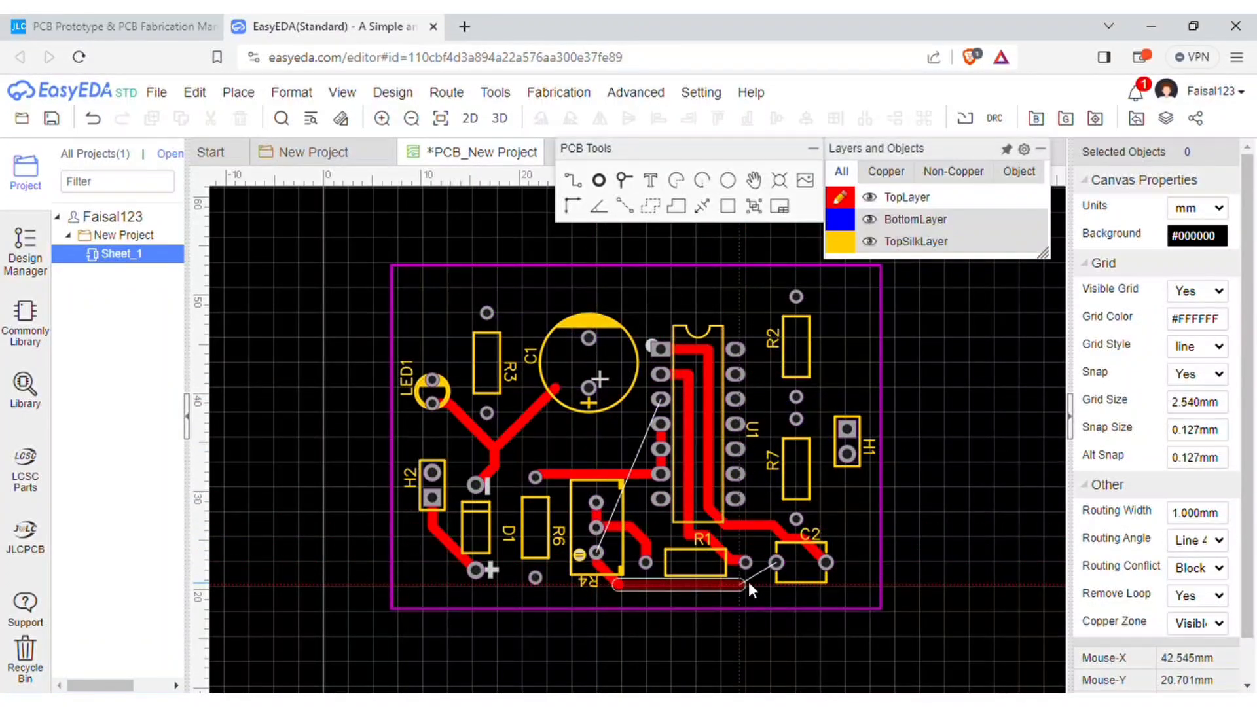
{"action": "left_click", "coordinate": [776, 562]}
{"action": "scroll", "coordinate": [789, 459], "scroll_direction": "up", "scroll_amount": 2}
- Route top-layer tracks from U1 pins to R7, R2 to H1, and LED1 to R3
{"action": "left_click", "coordinate": [798, 542]}
{"action": "left_click", "coordinate": [714, 443]}
{"action": "left_click", "coordinate": [798, 371]}
{"action": "left_click", "coordinate": [798, 400]}
{"action": "left_click", "coordinate": [870, 450]}
{"action": "left_click", "coordinate": [798, 229]}
{"action": "left_click", "coordinate": [870, 415]}
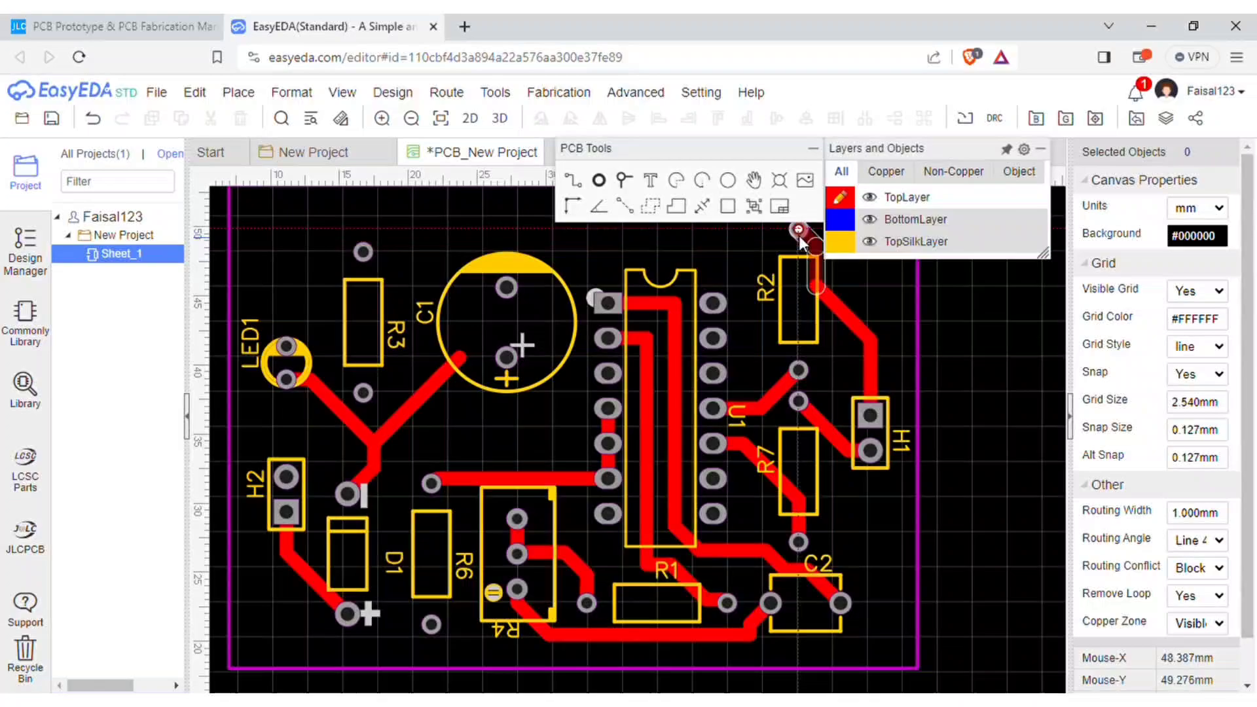
{"action": "left_click", "coordinate": [364, 386]}
- Switch to BottomLayer and route a blue track across U1 to its left pads
{"action": "left_click", "coordinate": [506, 357]}
{"action": "mouse_move", "coordinate": [889, 218]}
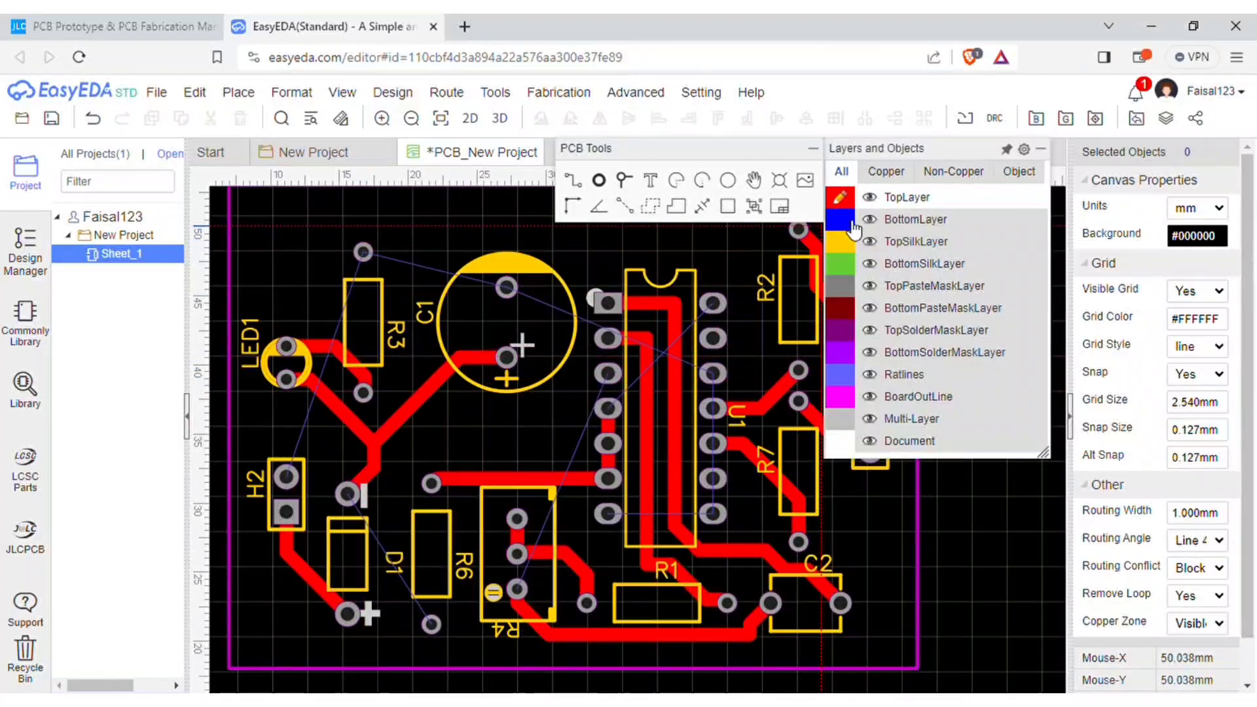
{"action": "left_click", "coordinate": [840, 219]}
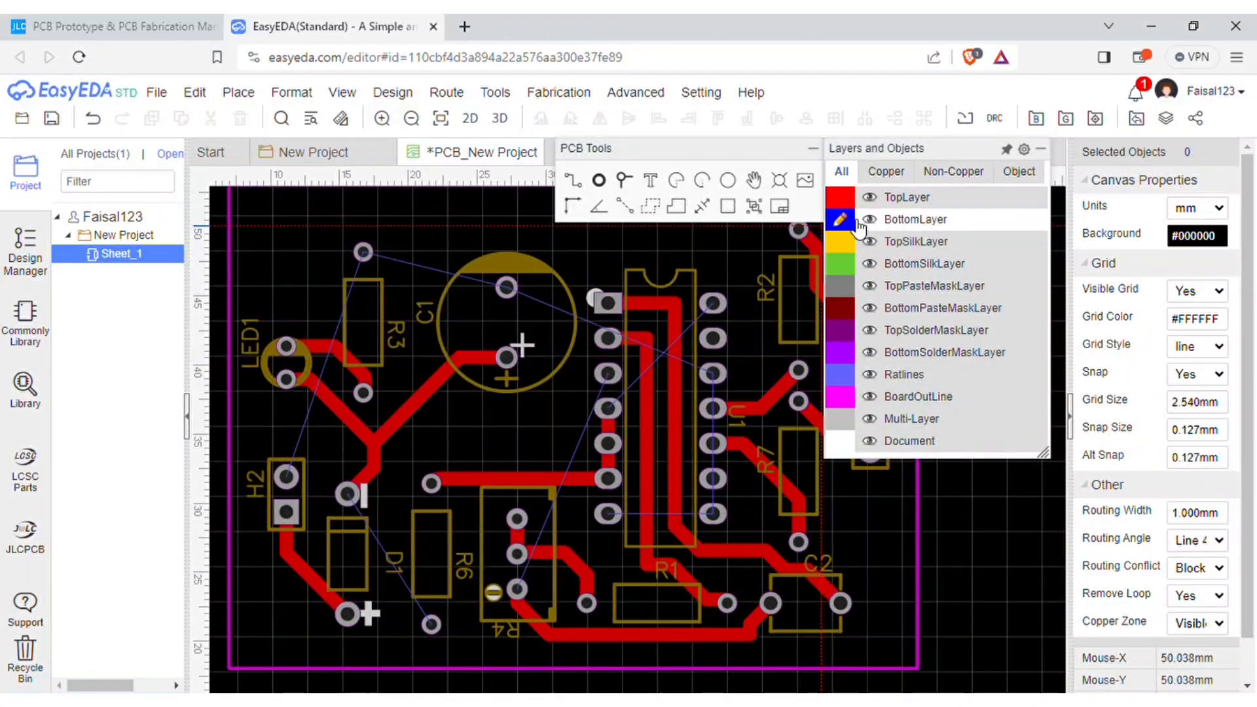
{"action": "left_click", "coordinate": [712, 301]}
{"action": "left_click", "coordinate": [603, 410]}
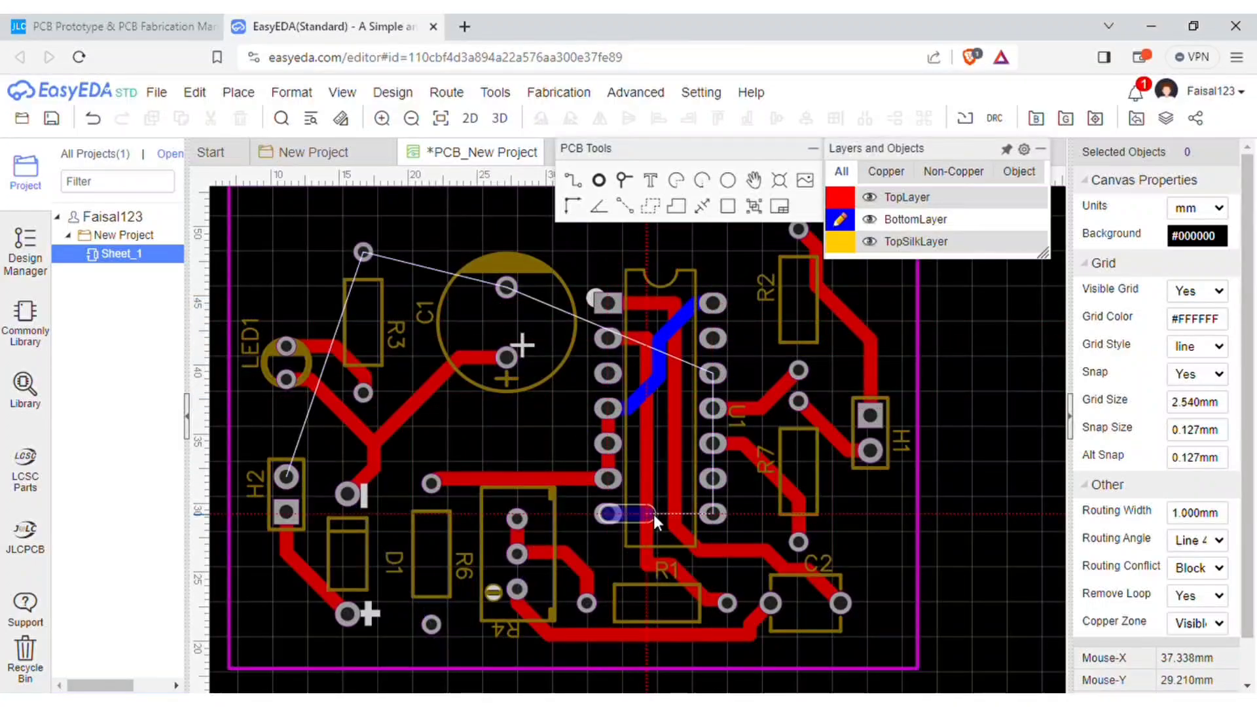
{"action": "left_click", "coordinate": [654, 514]}
{"action": "left_click", "coordinate": [671, 466]}
- Route the last bottom tracks past C1 and down by H2 and R4 to U1, then reactivate TopLayer
{"action": "left_click", "coordinate": [744, 304]}
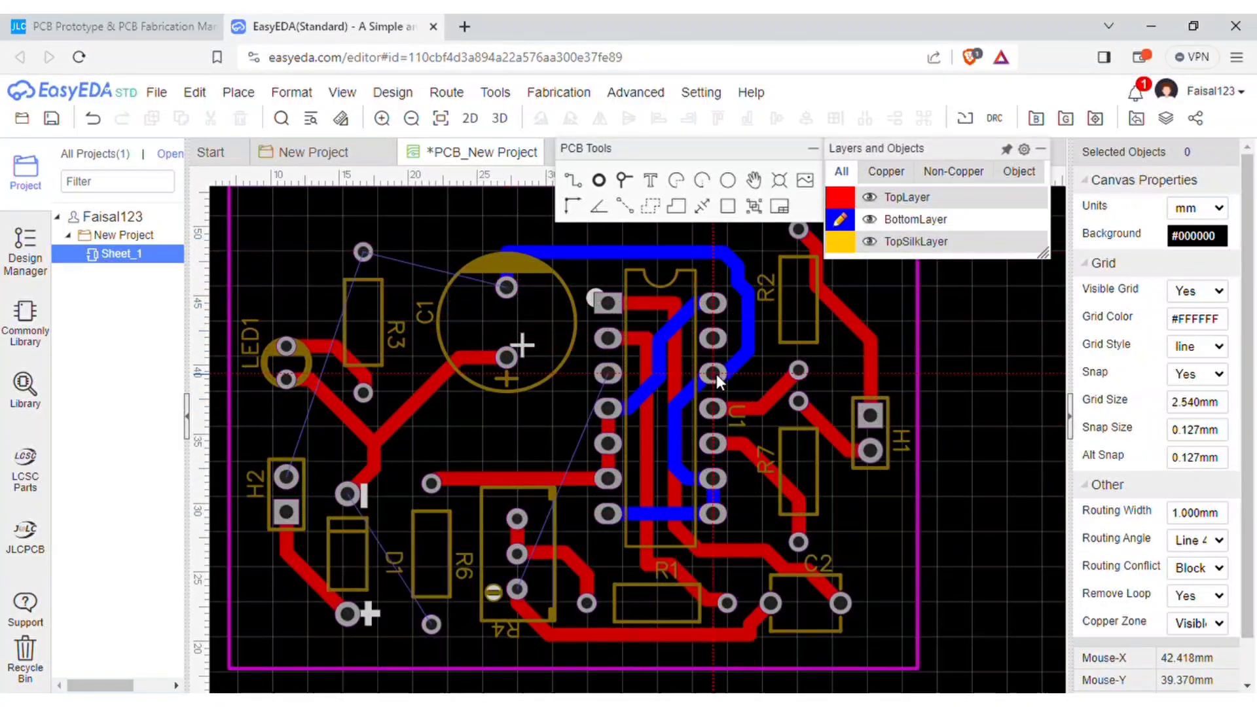
{"action": "left_click", "coordinate": [362, 253]}
{"action": "left_click", "coordinate": [319, 423]}
{"action": "left_click", "coordinate": [564, 573]}
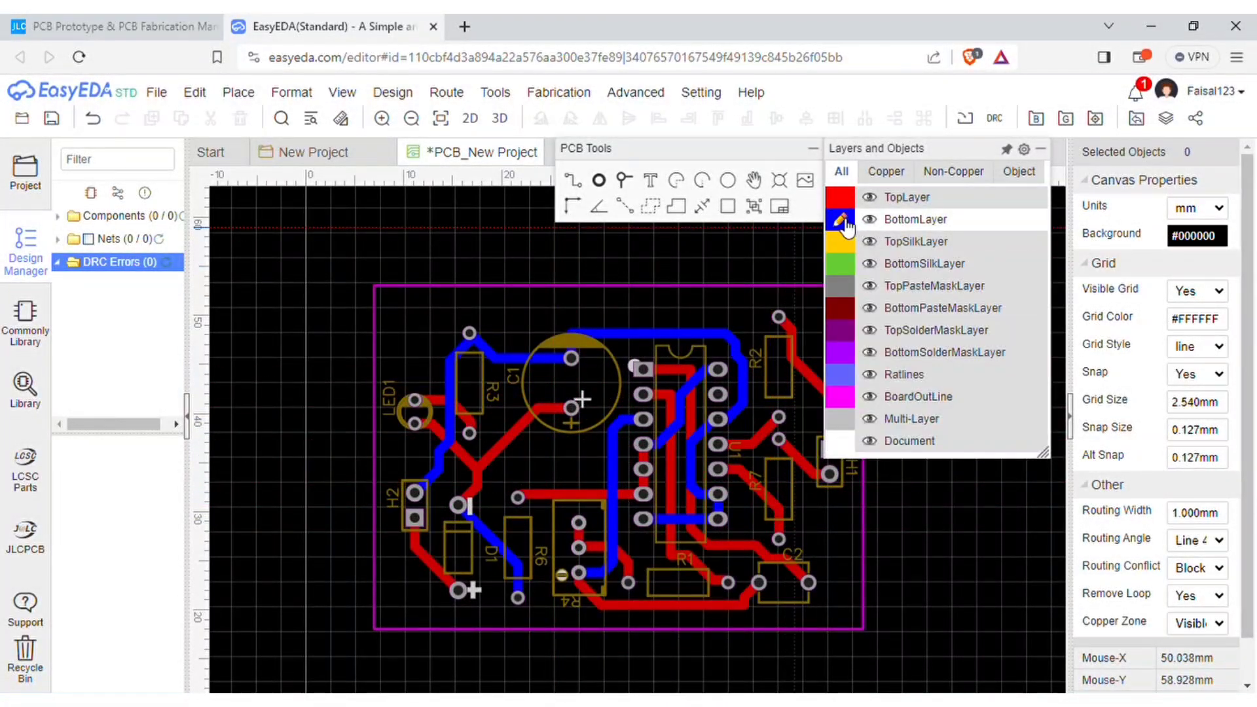
{"action": "left_click", "coordinate": [845, 198]}
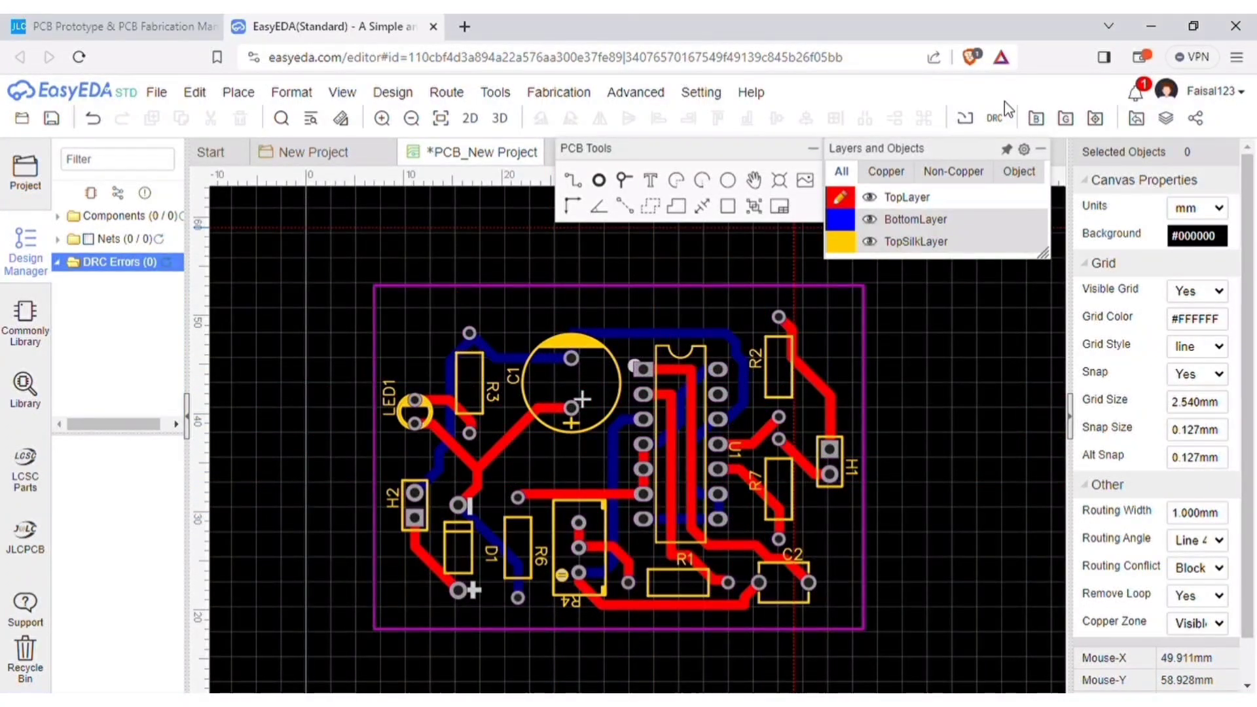
- Run DRC showing 0 errors, save PCB_New Project, and preview the board in 3D
{"action": "left_click", "coordinate": [996, 121]}
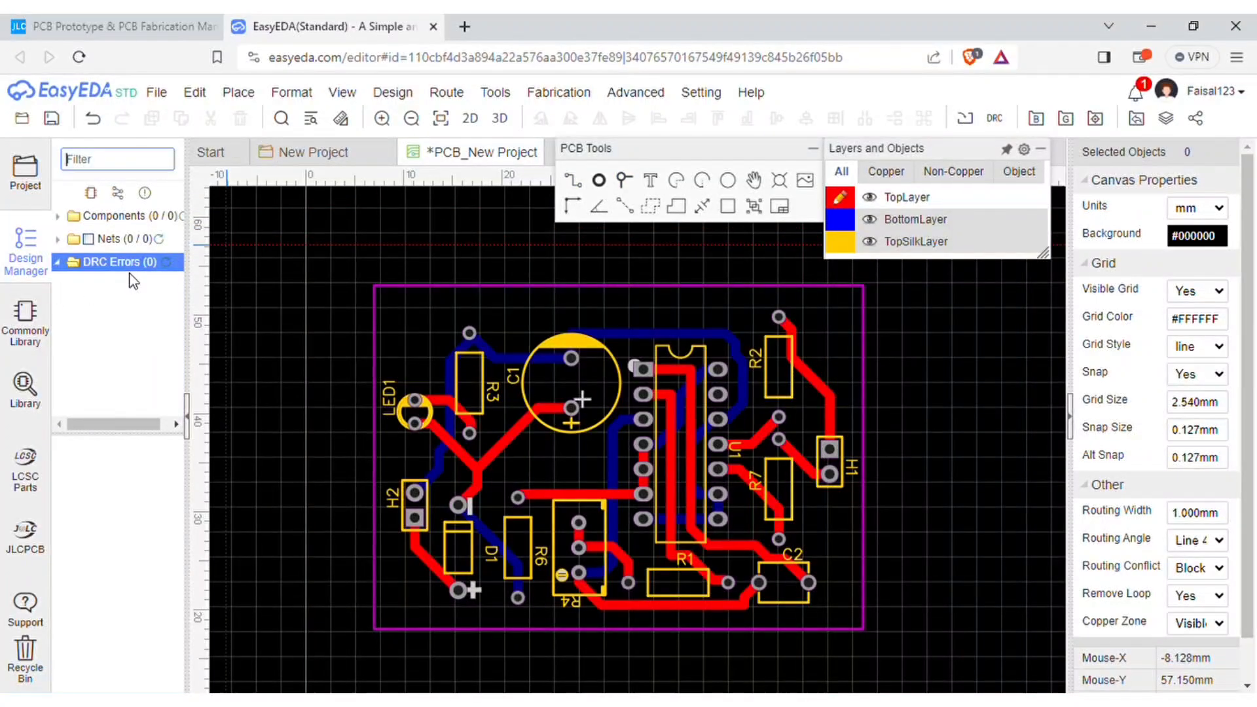
{"action": "left_click", "coordinate": [55, 119]}
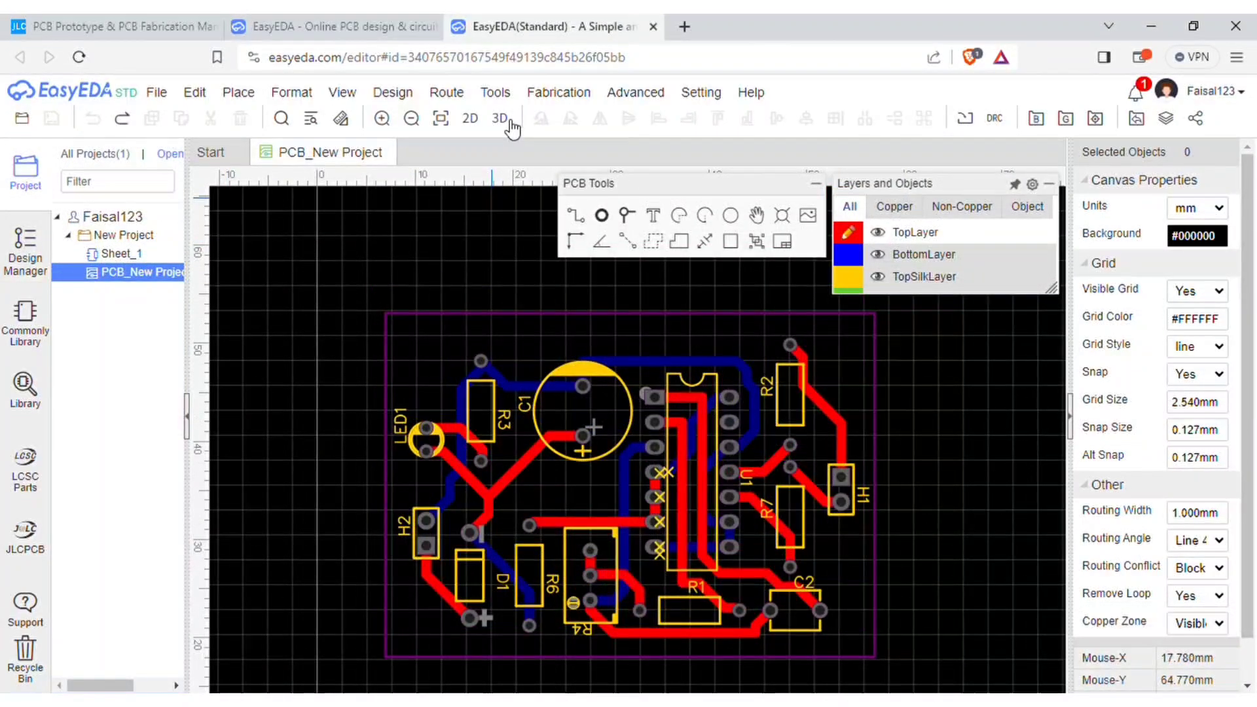
{"action": "left_click", "coordinate": [509, 121]}
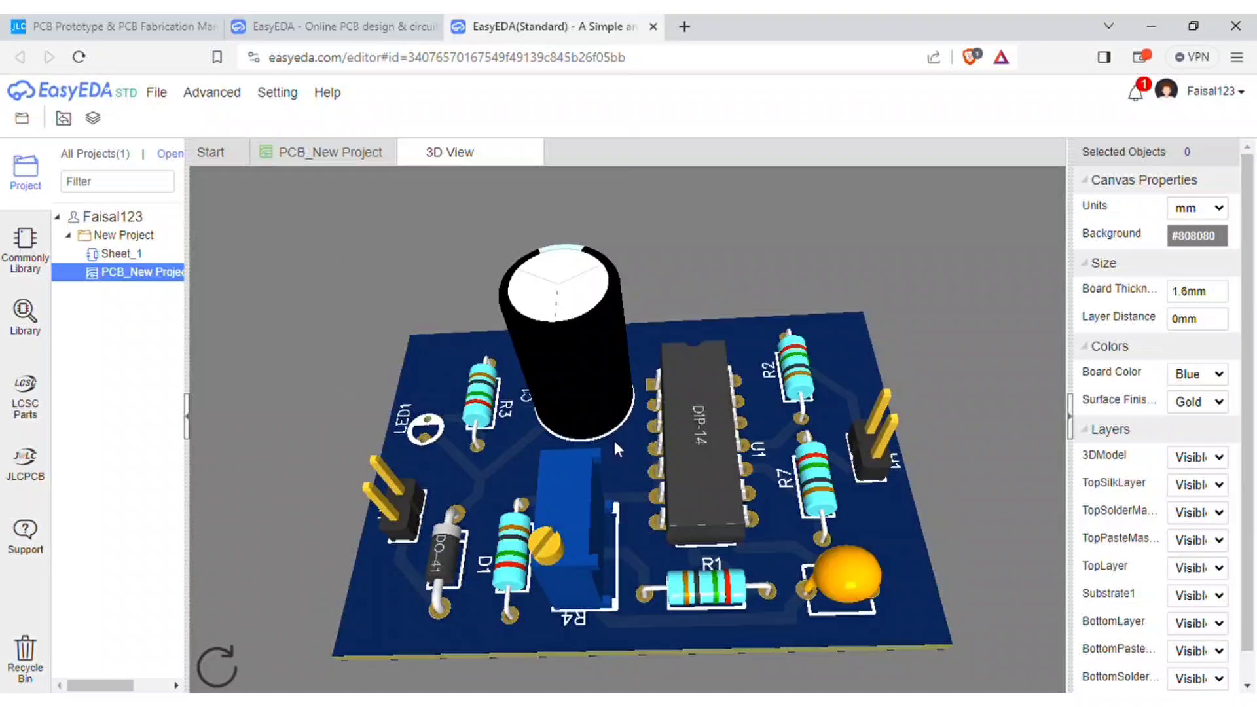
{"action": "left_click", "coordinate": [534, 153]}
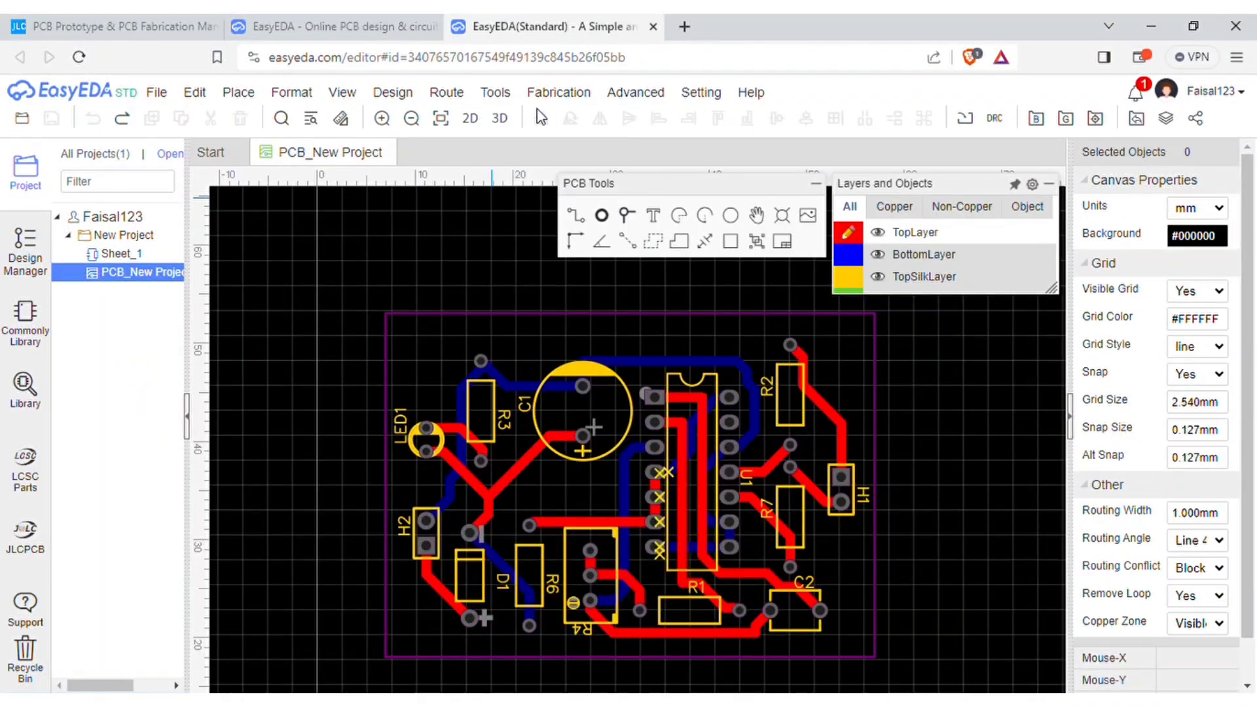
- Send the board to JLCPCB with Fabrication > One-click Order PCB/SMT
{"action": "left_click", "coordinate": [557, 95]}
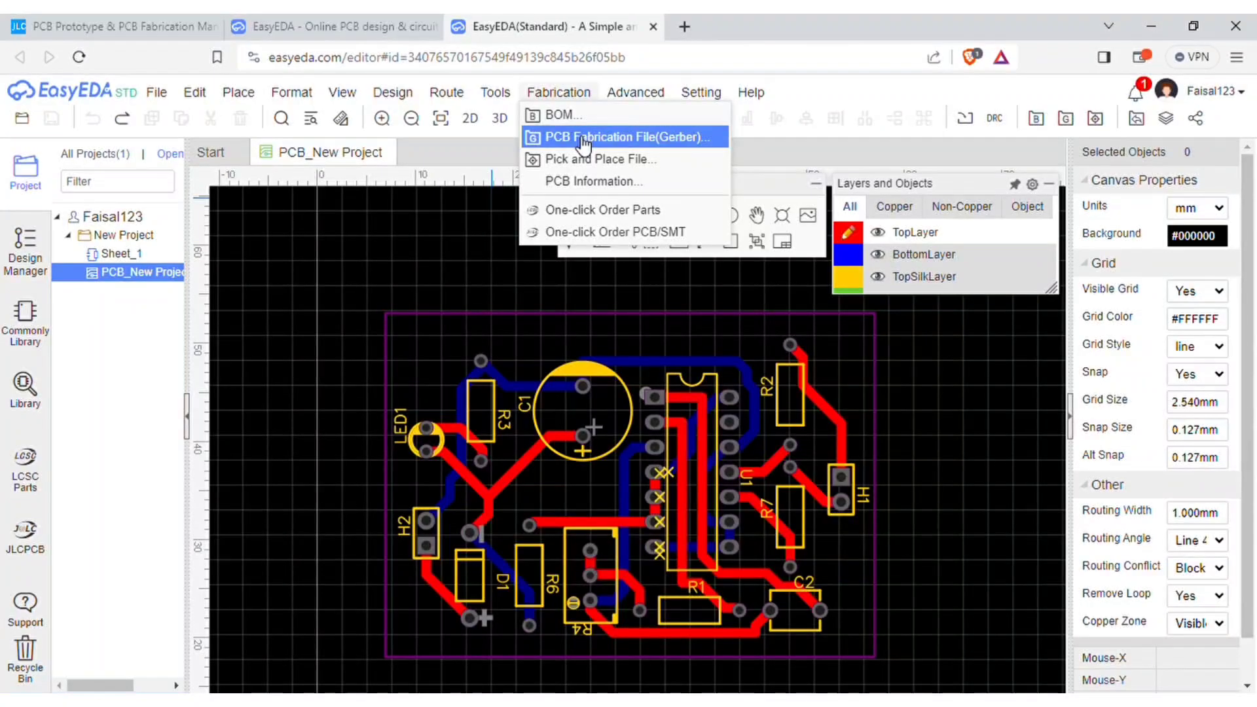
{"action": "left_click", "coordinate": [608, 232]}
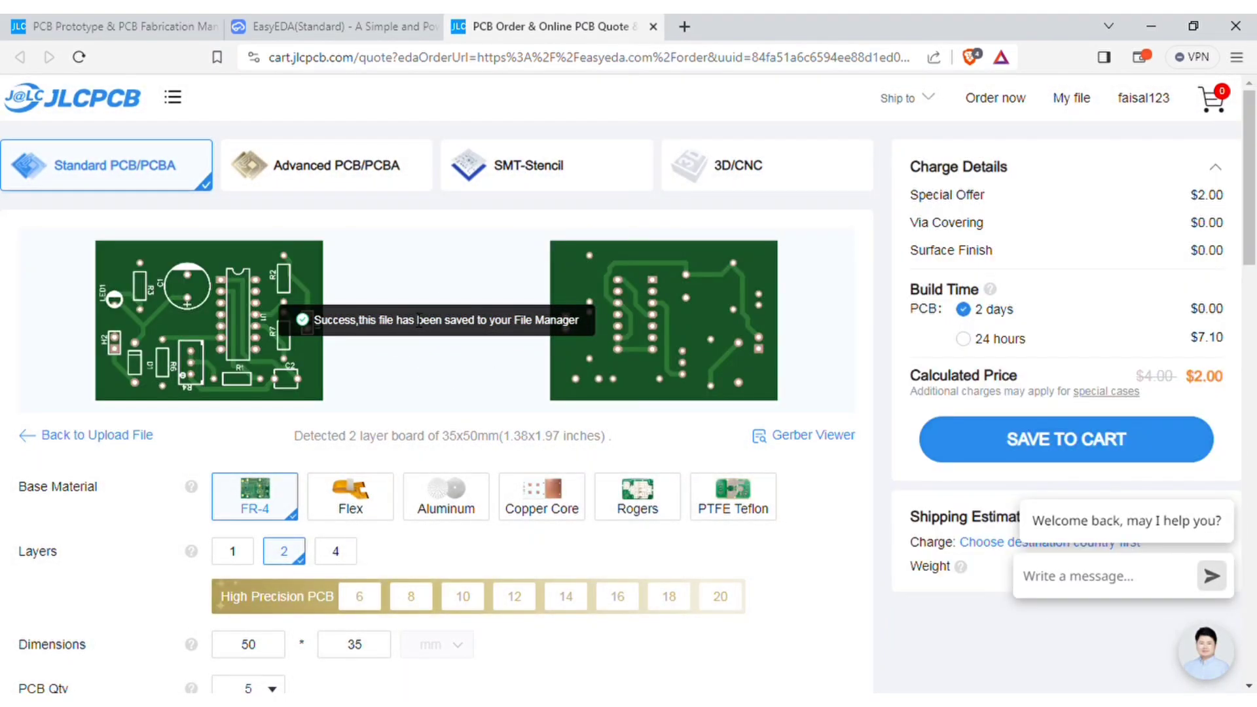
- Review the quote specifications, keeping the board quantity at 5
{"action": "scroll", "coordinate": [420, 351], "scroll_direction": "down", "scroll_amount": 2}
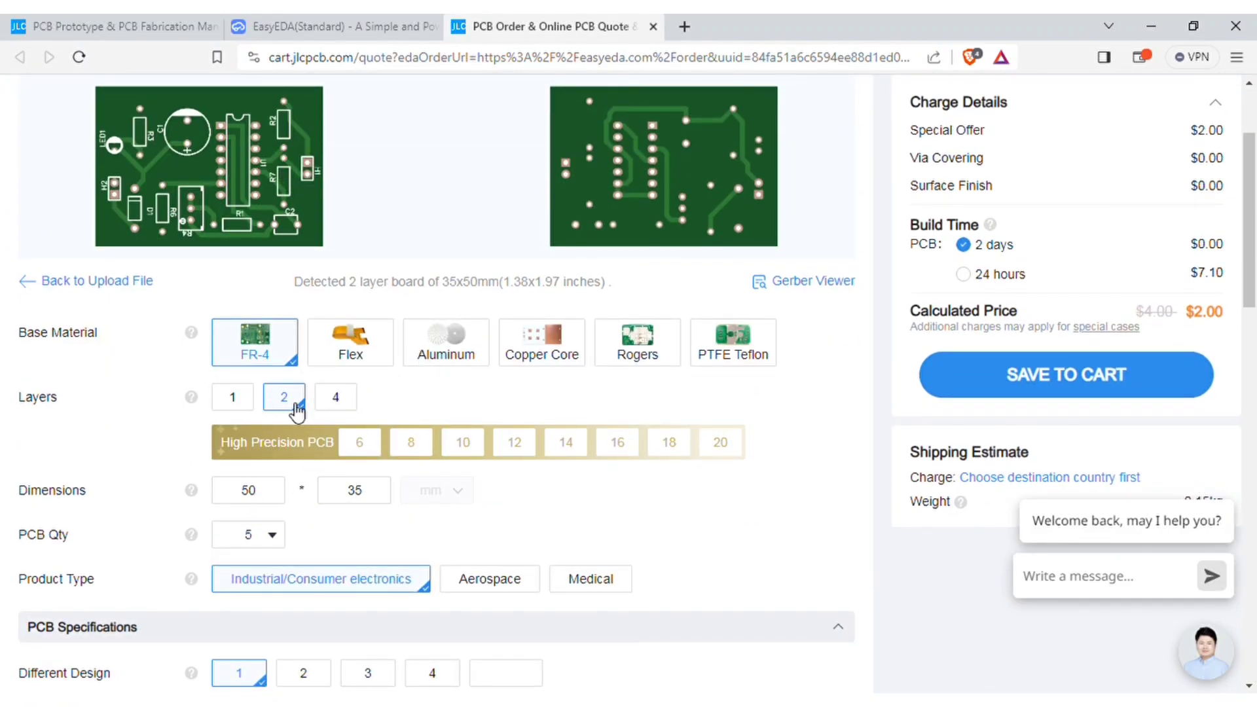
{"action": "scroll", "coordinate": [295, 410], "scroll_direction": "down", "scroll_amount": 2}
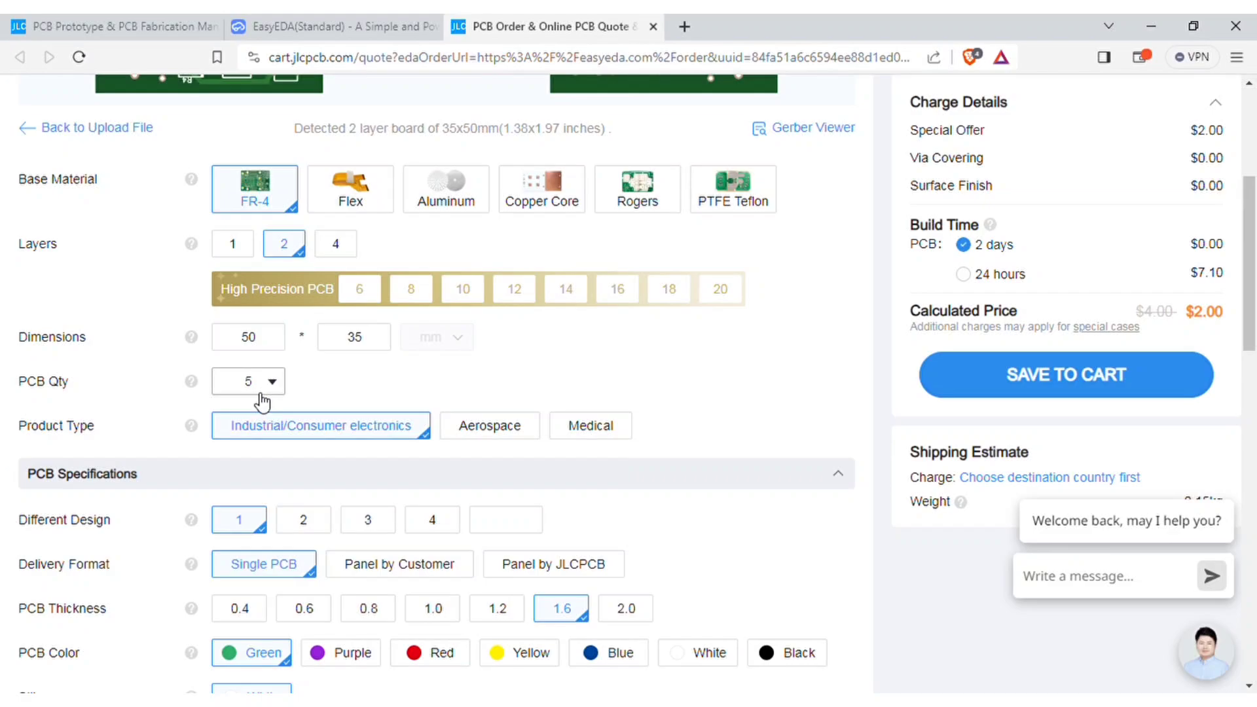
{"action": "left_click", "coordinate": [262, 402]}
{"action": "left_click", "coordinate": [274, 393]}
{"action": "scroll", "coordinate": [288, 360], "scroll_direction": "down", "scroll_amount": 2}
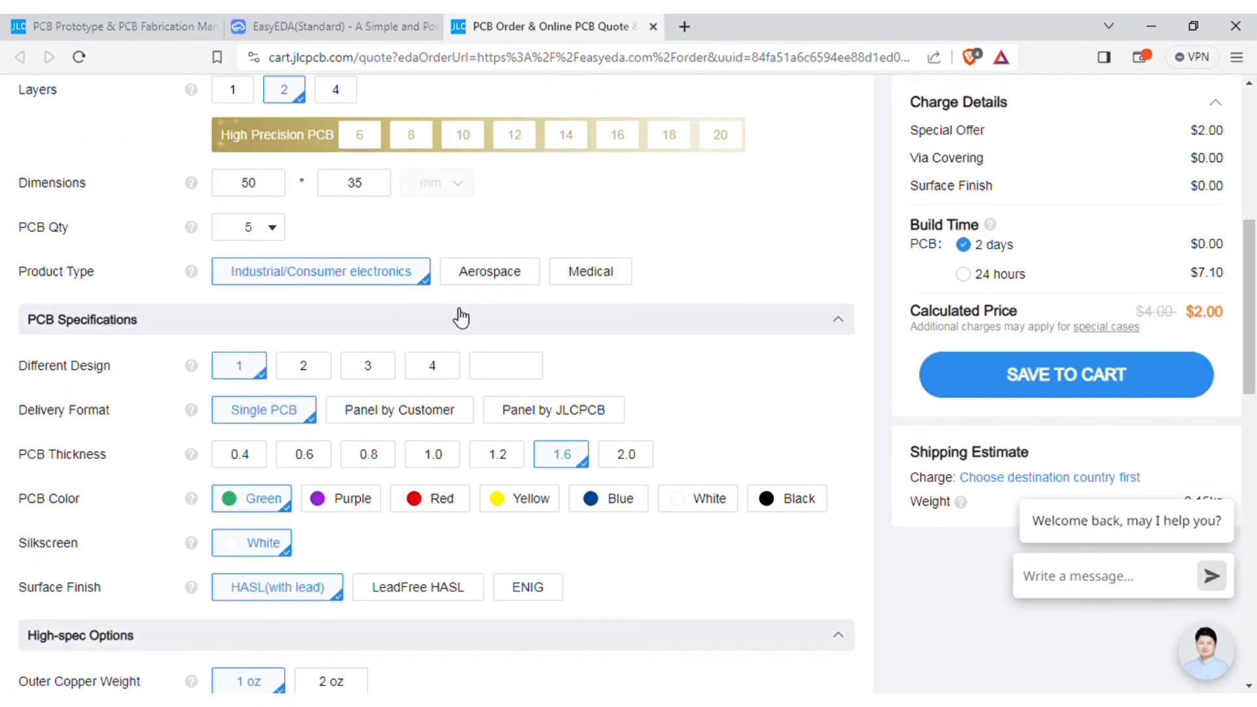
{"action": "scroll", "coordinate": [462, 319], "scroll_direction": "down", "scroll_amount": 2}
- Try purple and red, then settle on a blue PCB colour
{"action": "left_click", "coordinate": [352, 347]}
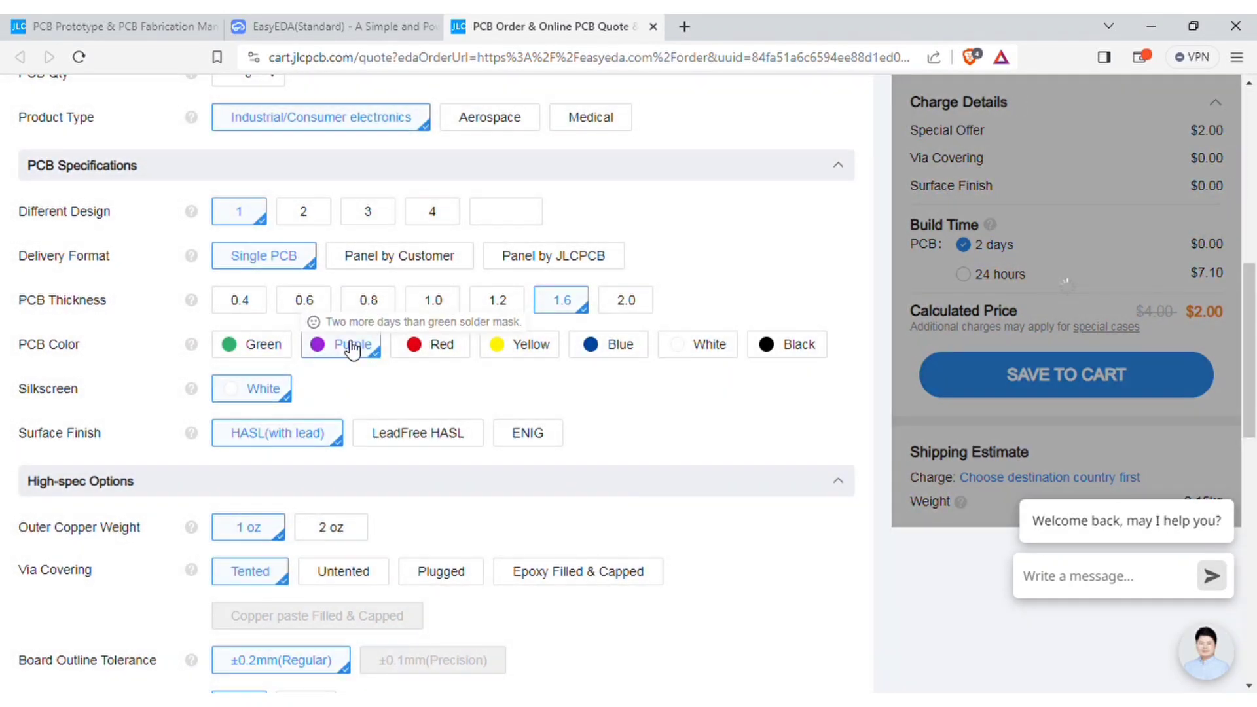
{"action": "scroll", "coordinate": [449, 340], "scroll_direction": "up", "scroll_amount": 5}
{"action": "scroll", "coordinate": [449, 341], "scroll_direction": "up", "scroll_amount": 5}
{"action": "scroll", "coordinate": [449, 340], "scroll_direction": "down", "scroll_amount": 5}
{"action": "left_click", "coordinate": [447, 655]}
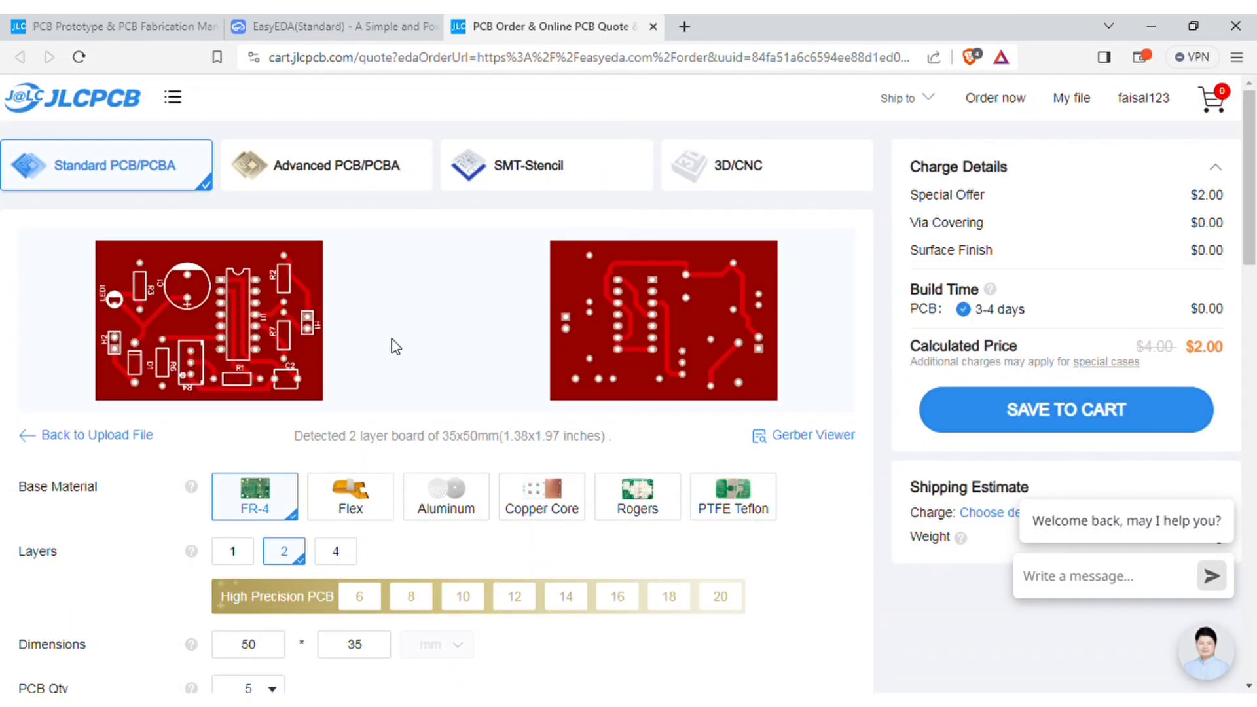
{"action": "scroll", "coordinate": [425, 334], "scroll_direction": "down", "scroll_amount": 6}
{"action": "left_click", "coordinate": [606, 514]}
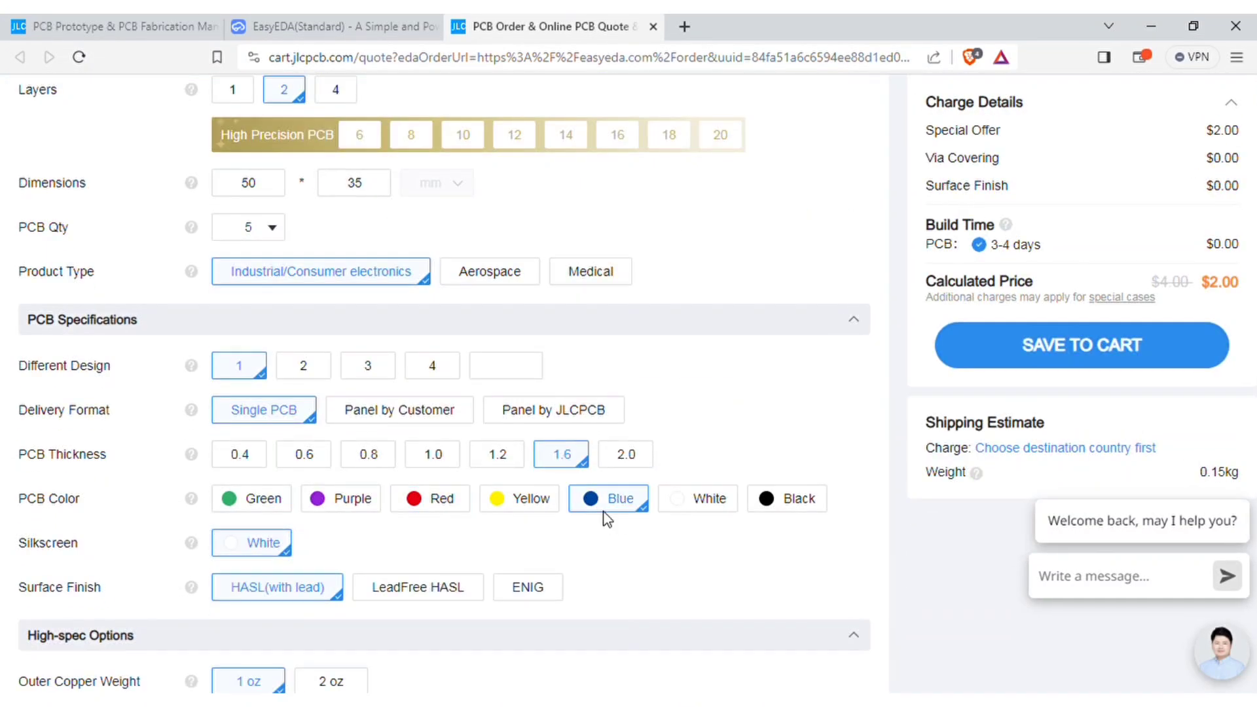
{"action": "scroll", "coordinate": [405, 295], "scroll_direction": "down", "scroll_amount": 7}
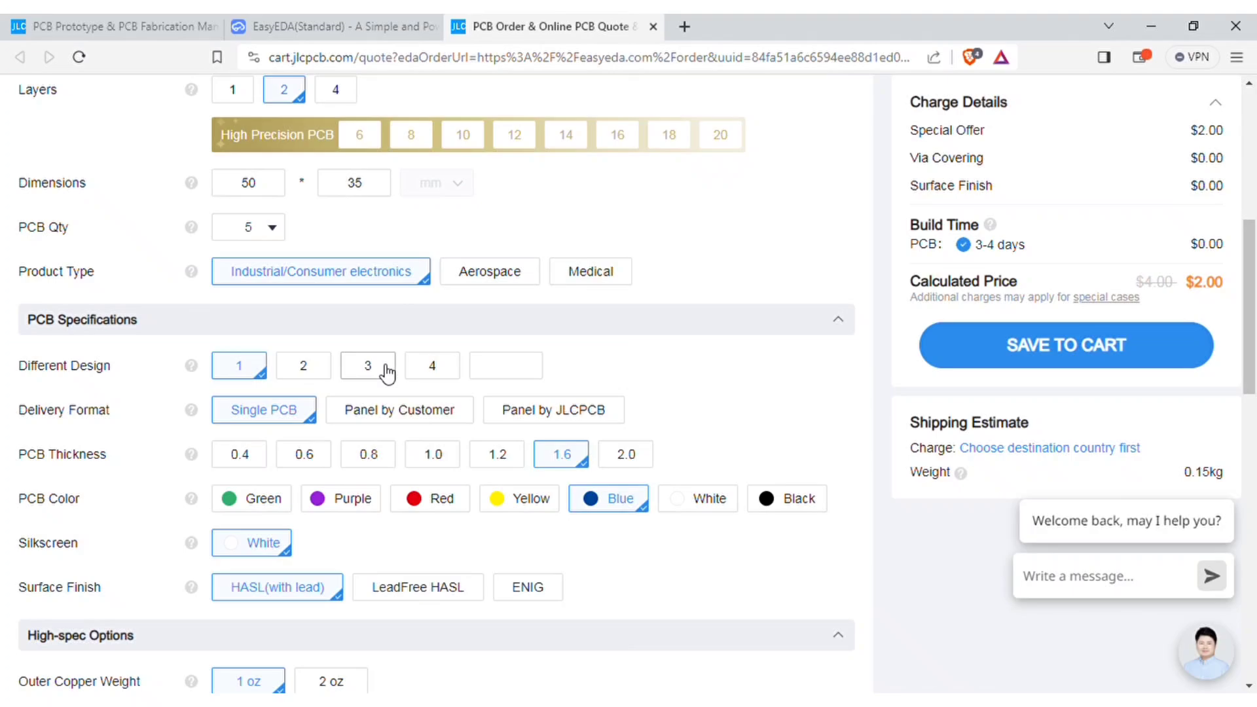
{"action": "scroll", "coordinate": [385, 371], "scroll_direction": "down", "scroll_amount": 2}
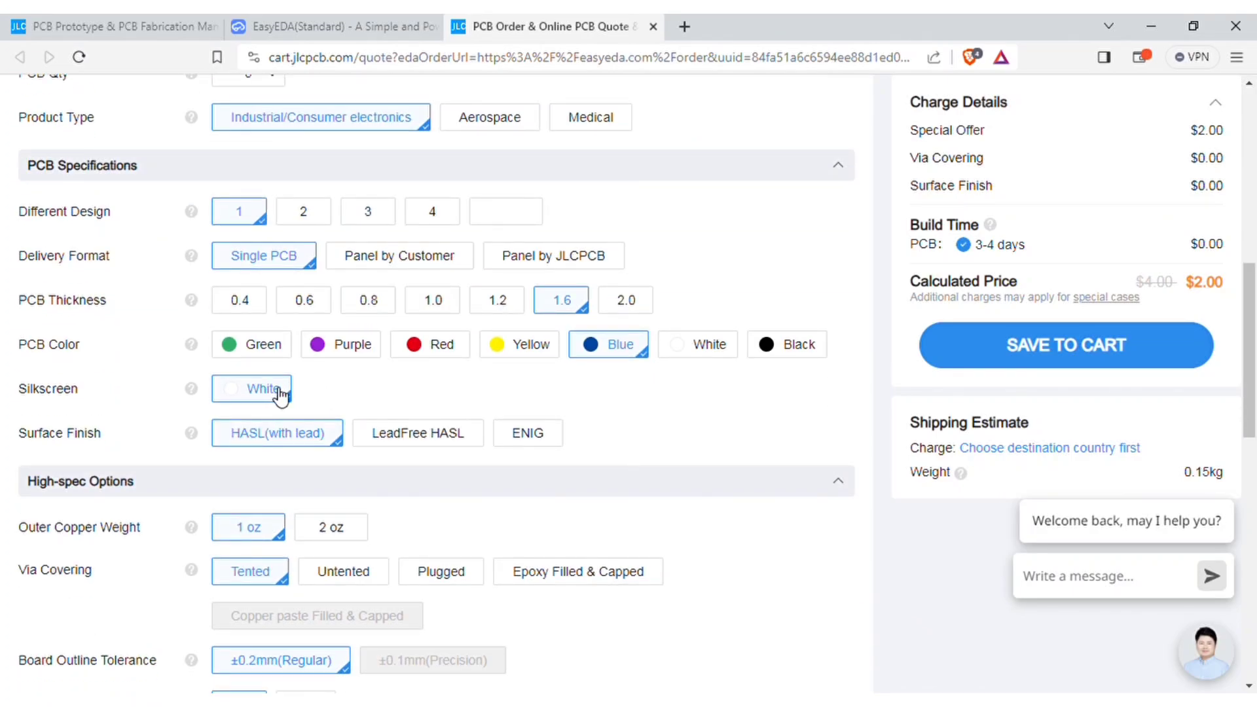
{"action": "scroll", "coordinate": [281, 394], "scroll_direction": "down", "scroll_amount": 4}
{"action": "scroll", "coordinate": [278, 394], "scroll_direction": "down", "scroll_amount": 3}
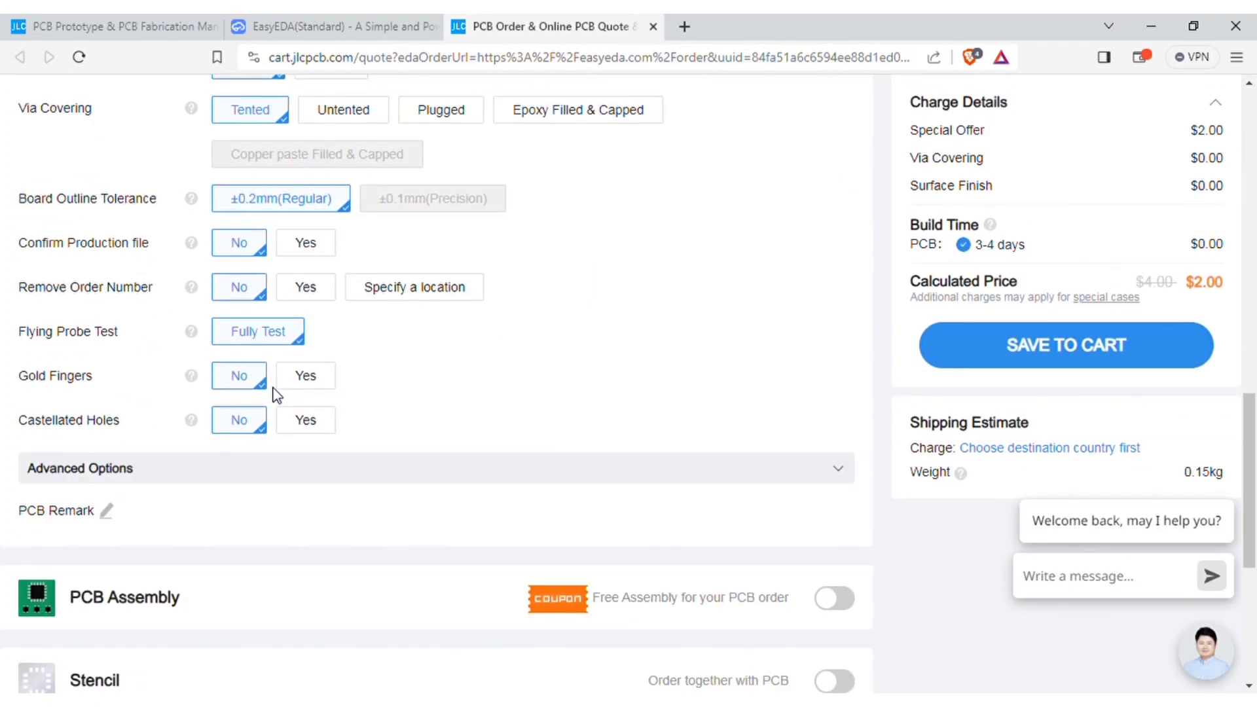
{"action": "scroll", "coordinate": [327, 367], "scroll_direction": "up", "scroll_amount": 8}
{"action": "scroll", "coordinate": [444, 301], "scroll_direction": "up", "scroll_amount": 6}
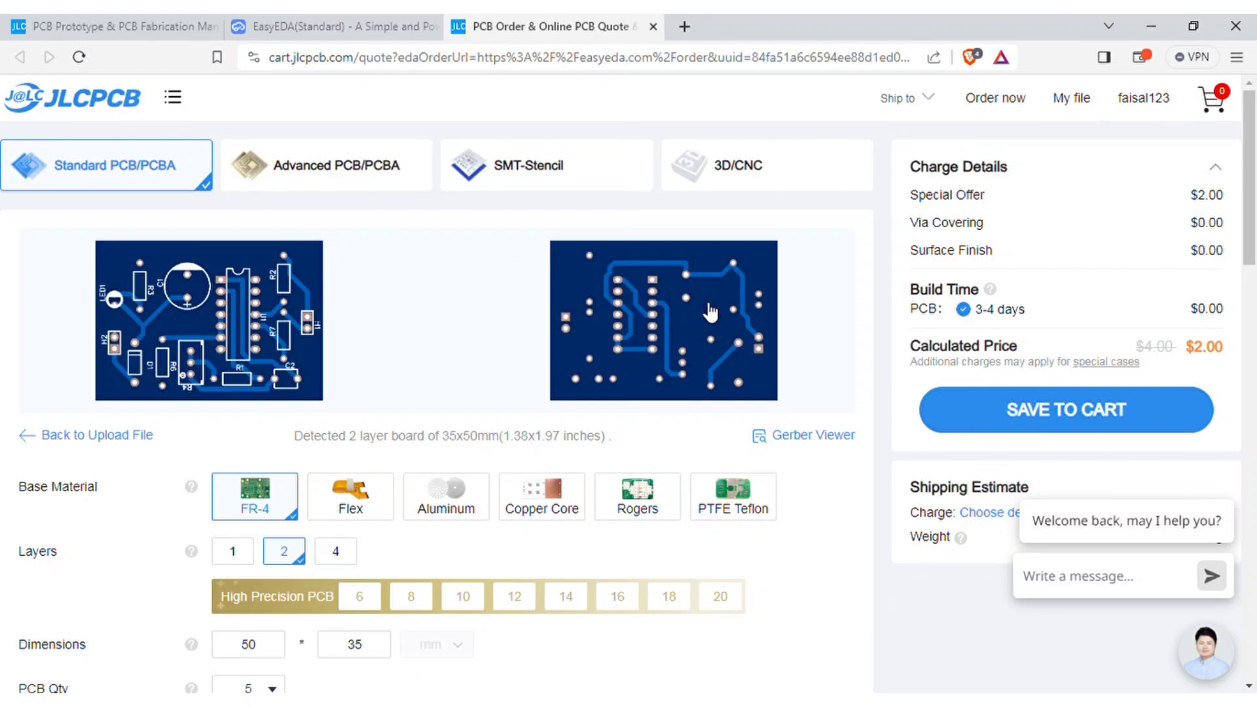
- Save the blue board order to the cart and proceed to secure checkout
{"action": "left_click", "coordinate": [1067, 419]}
{"action": "left_click", "coordinate": [1073, 288]}
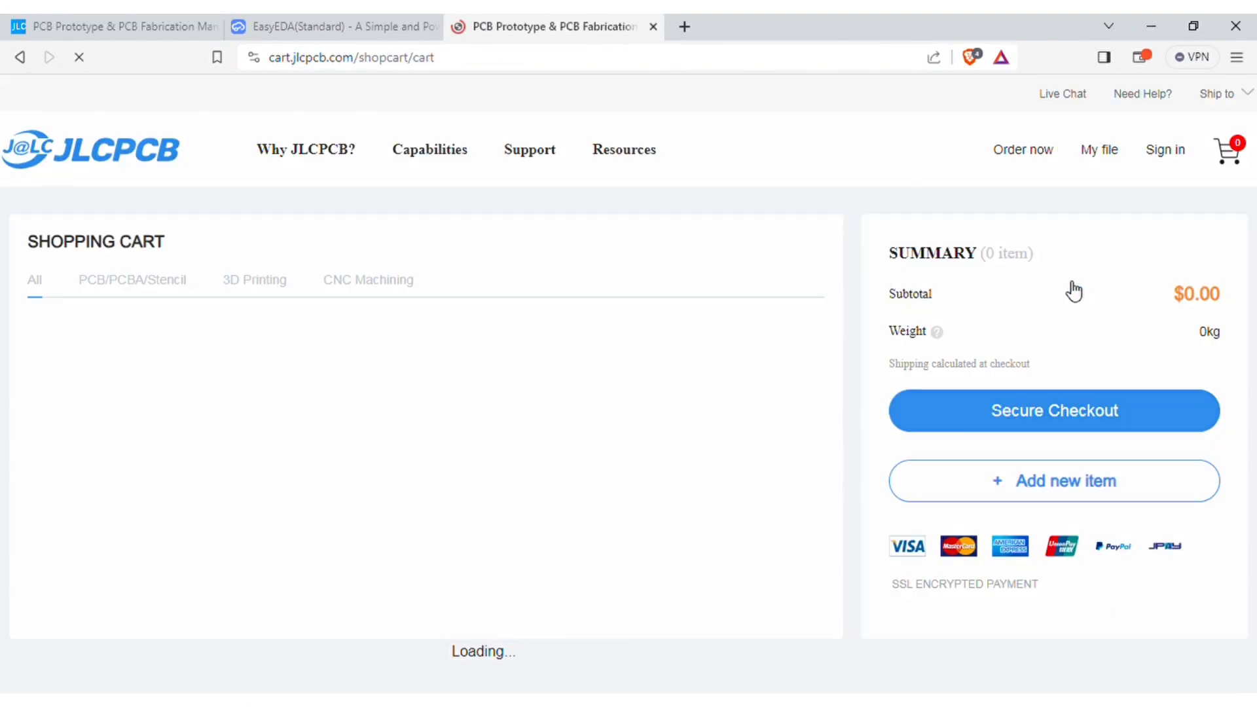
{"action": "left_click", "coordinate": [1044, 415]}
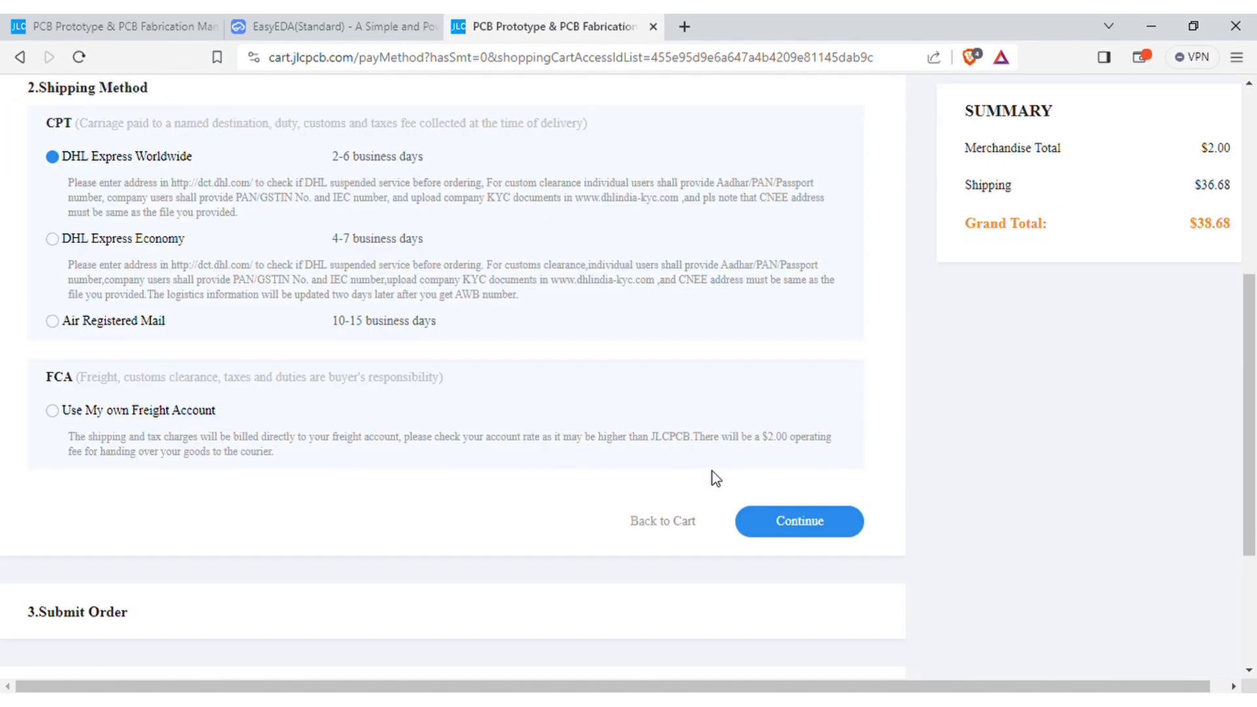
- Ship with DHL Express Worldwide, submit the order, and reach the $39.18 payment step
{"action": "left_click", "coordinate": [799, 522]}
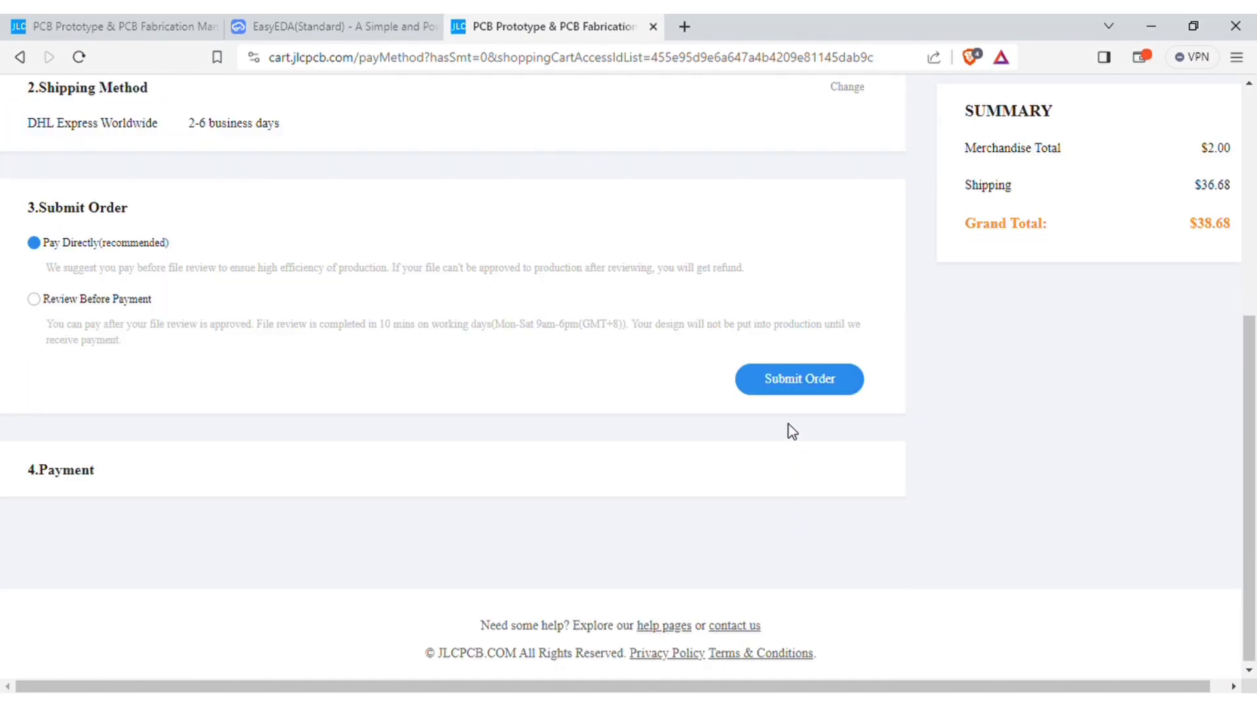
{"action": "left_click", "coordinate": [800, 387]}
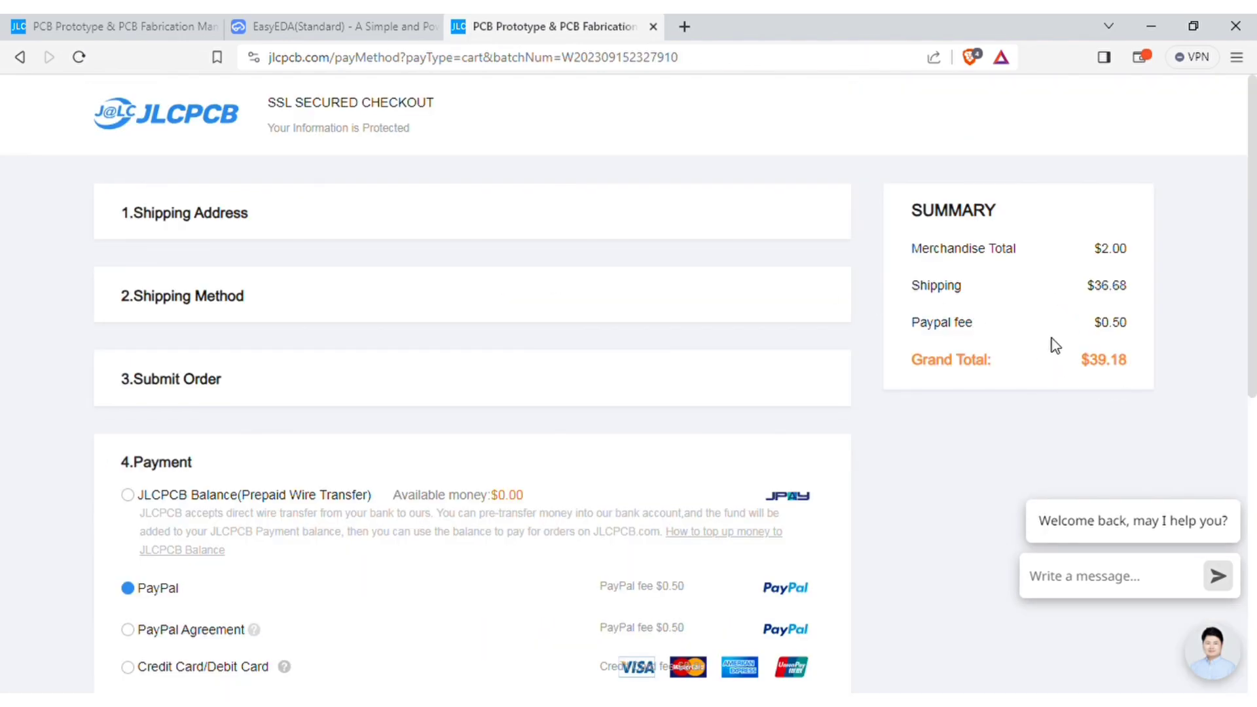
{"action": "scroll", "coordinate": [536, 419], "scroll_direction": "down", "scroll_amount": 7}
{"action": "scroll", "coordinate": [370, 404], "scroll_direction": "down", "scroll_amount": 2}
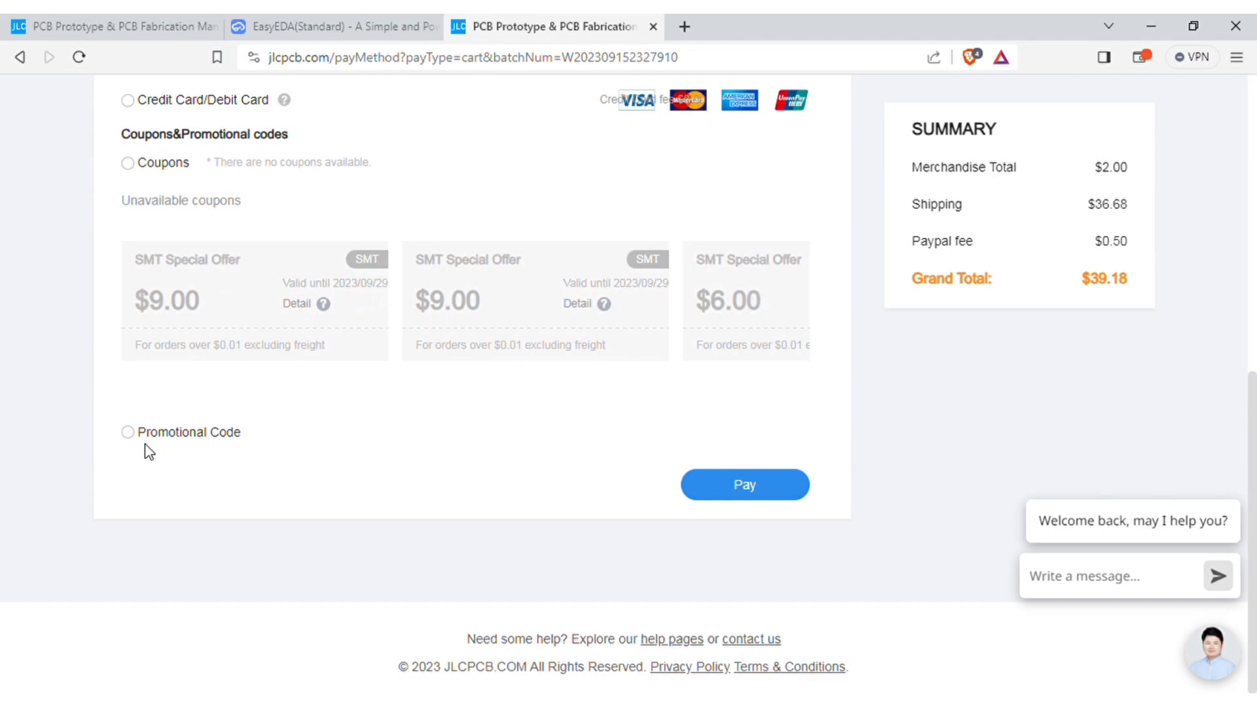
{"action": "left_click", "coordinate": [128, 433]}
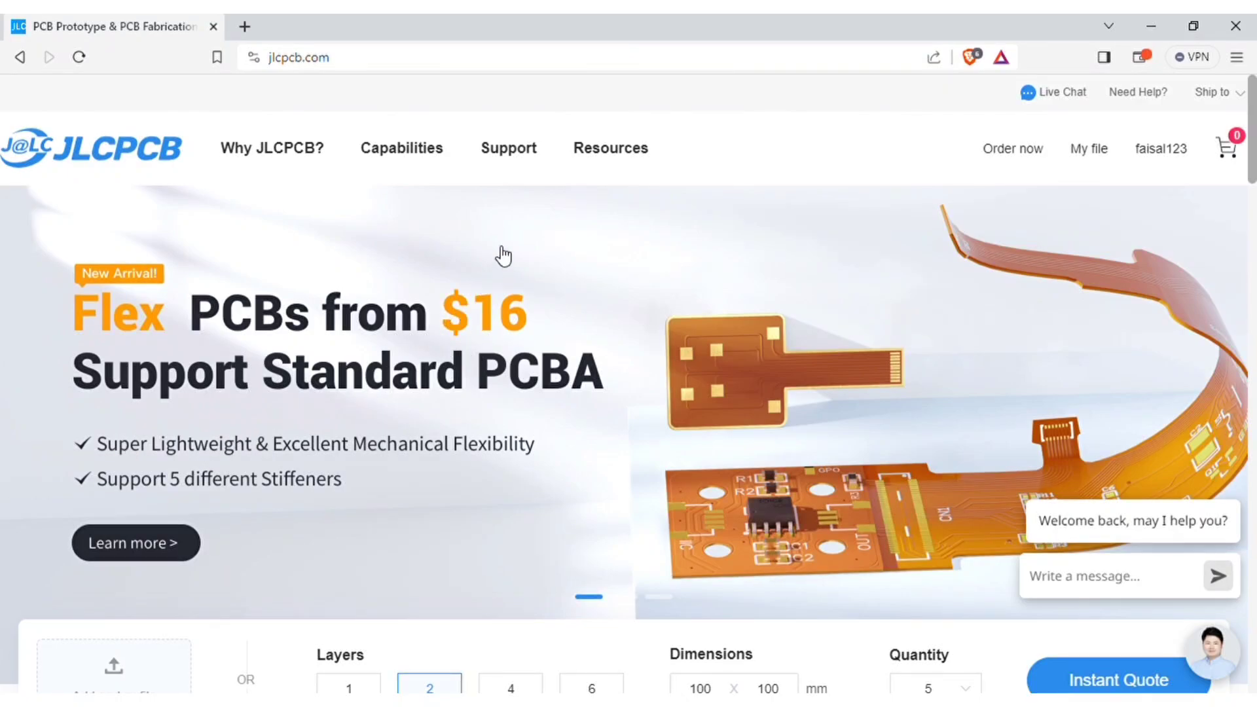
- Open the 3d.jlcpcb.com 3D printing site and scroll down to What Our Customers Say
{"action": "left_click", "coordinate": [325, 305]}
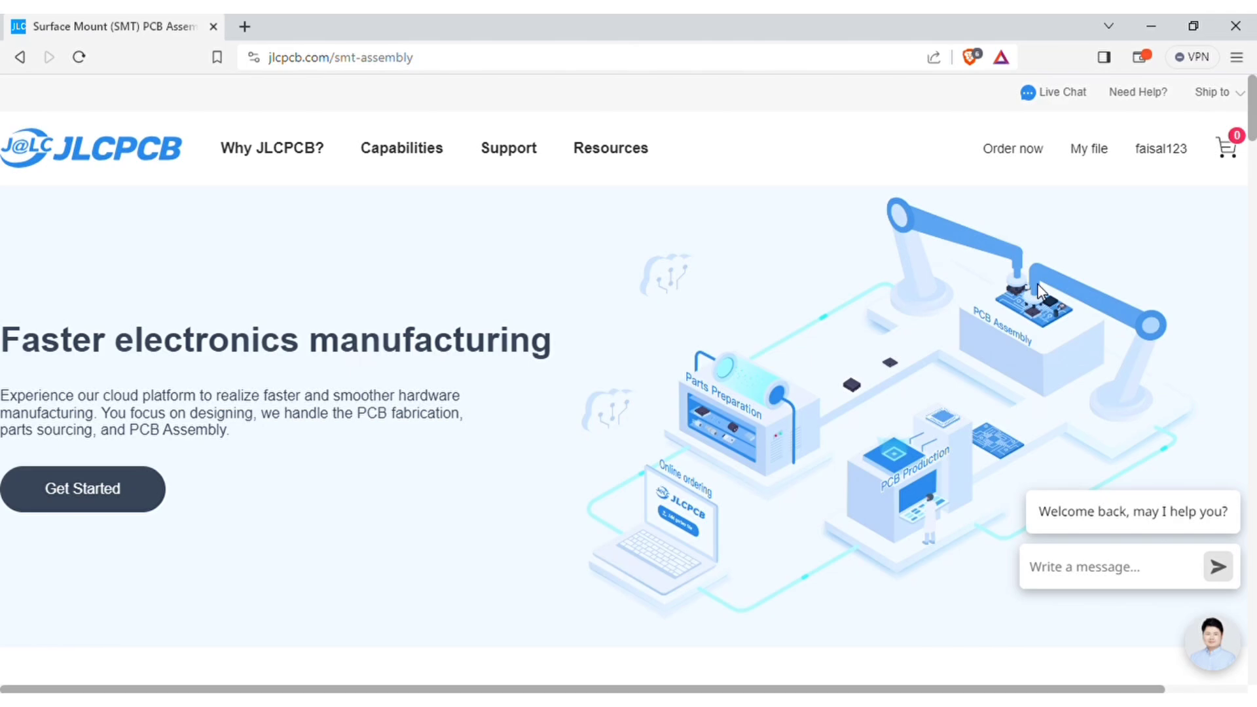
{"action": "mouse_move", "coordinate": [610, 148]}
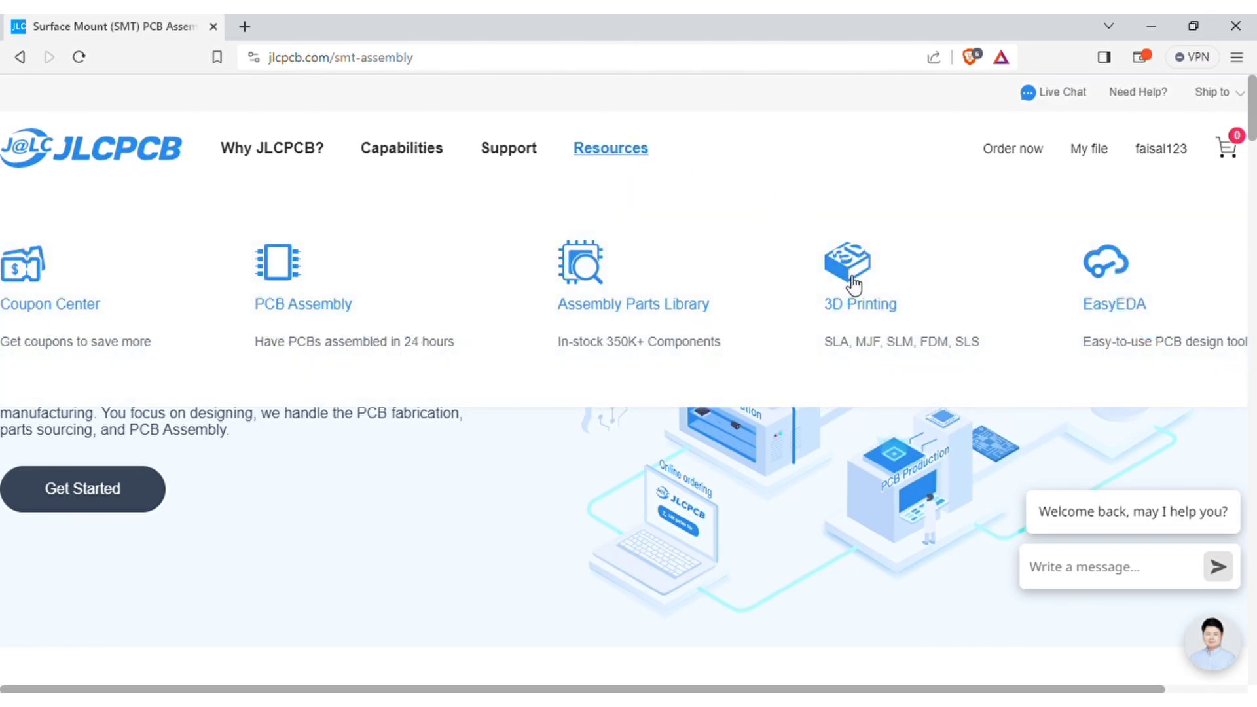
{"action": "left_click", "coordinate": [851, 283]}
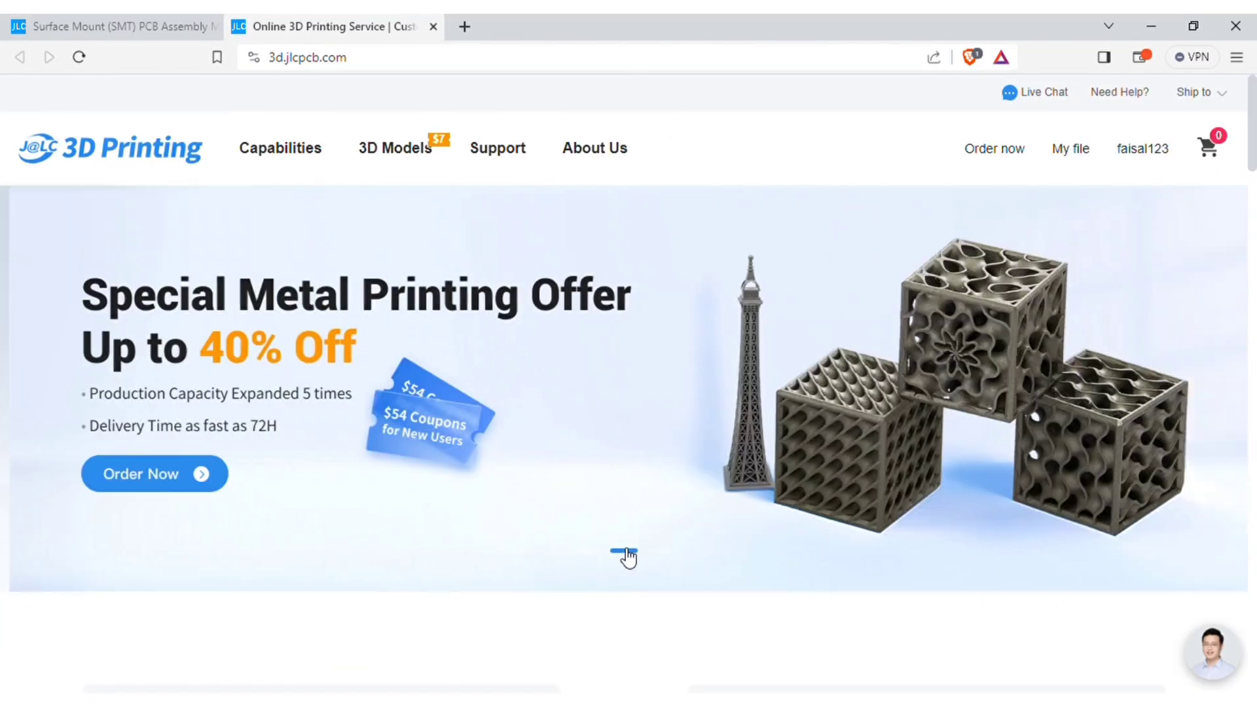
{"action": "scroll", "coordinate": [659, 557], "scroll_direction": "down", "scroll_amount": 7}
{"action": "scroll", "coordinate": [523, 451], "scroll_direction": "down", "scroll_amount": 2}
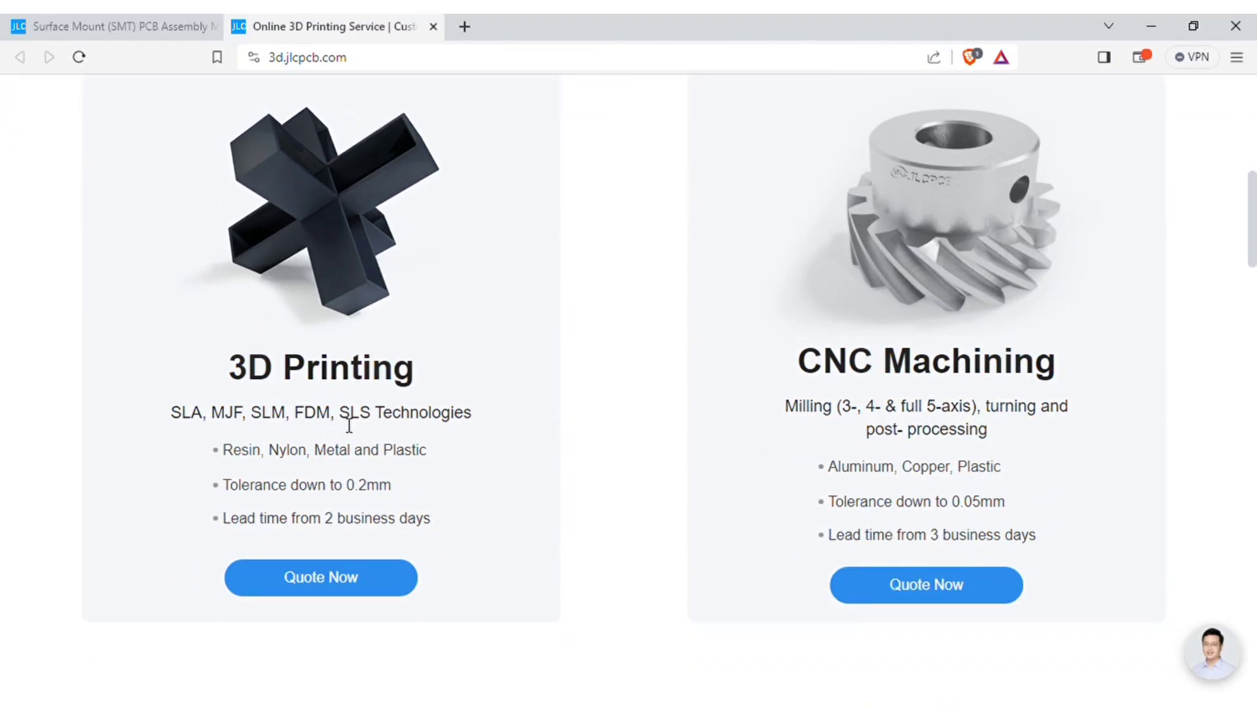
{"action": "scroll", "coordinate": [634, 478], "scroll_direction": "down", "scroll_amount": 5}
{"action": "scroll", "coordinate": [627, 476], "scroll_direction": "down", "scroll_amount": 10}
{"action": "scroll", "coordinate": [628, 476], "scroll_direction": "down", "scroll_amount": 2}
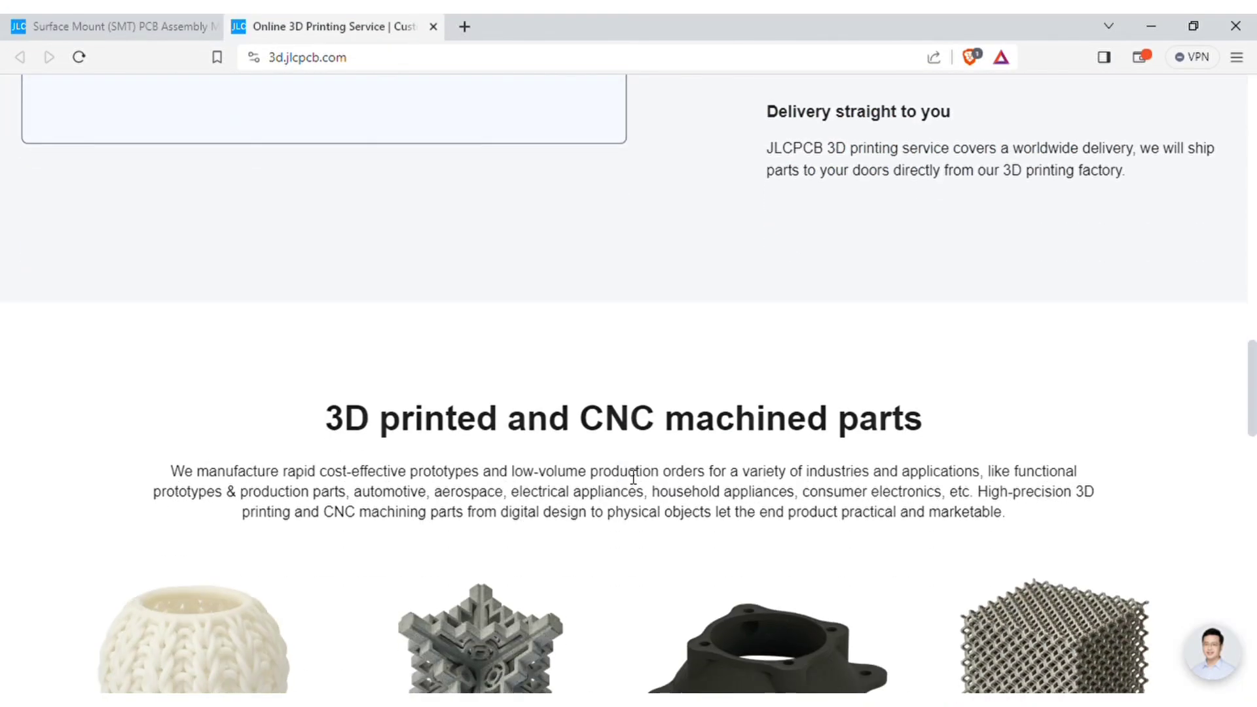
{"action": "scroll", "coordinate": [629, 476], "scroll_direction": "down", "scroll_amount": 6}
{"action": "scroll", "coordinate": [629, 476], "scroll_direction": "down", "scroll_amount": 2}
{"action": "scroll", "coordinate": [629, 477], "scroll_direction": "down", "scroll_amount": 5}
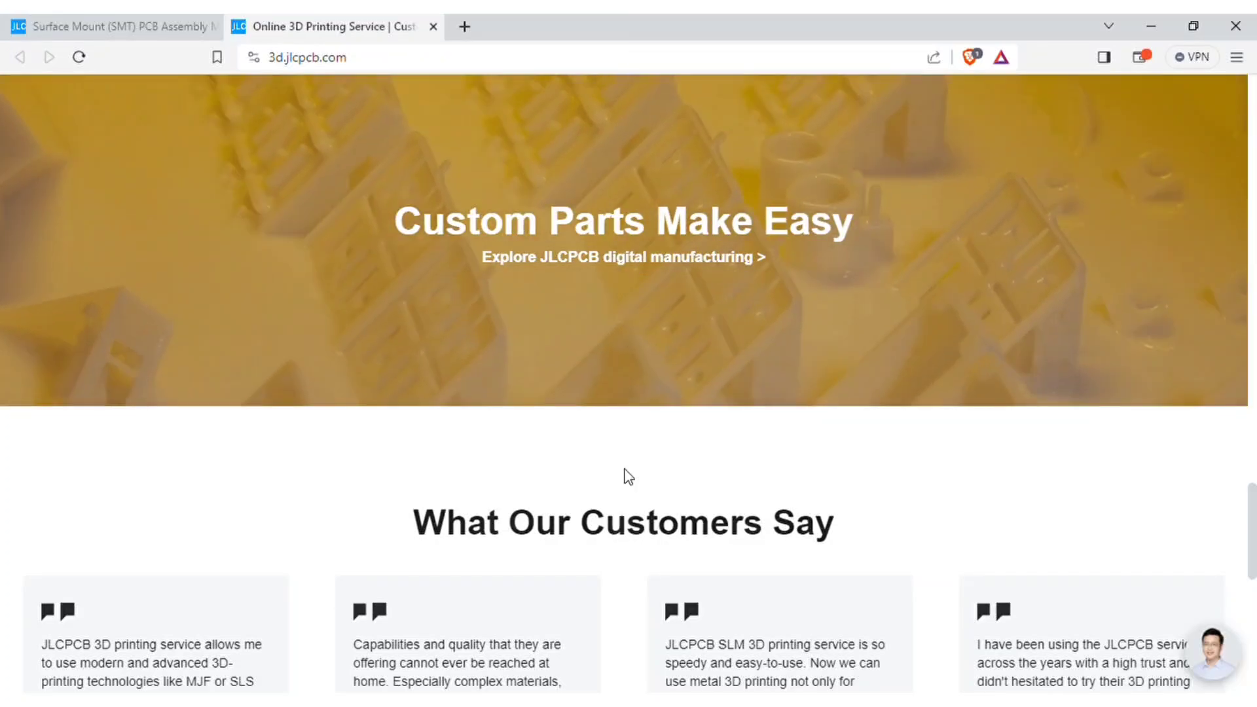
{"action": "scroll", "coordinate": [628, 477], "scroll_direction": "down", "scroll_amount": 2}
{"action": "scroll", "coordinate": [628, 476], "scroll_direction": "down", "scroll_amount": 3}
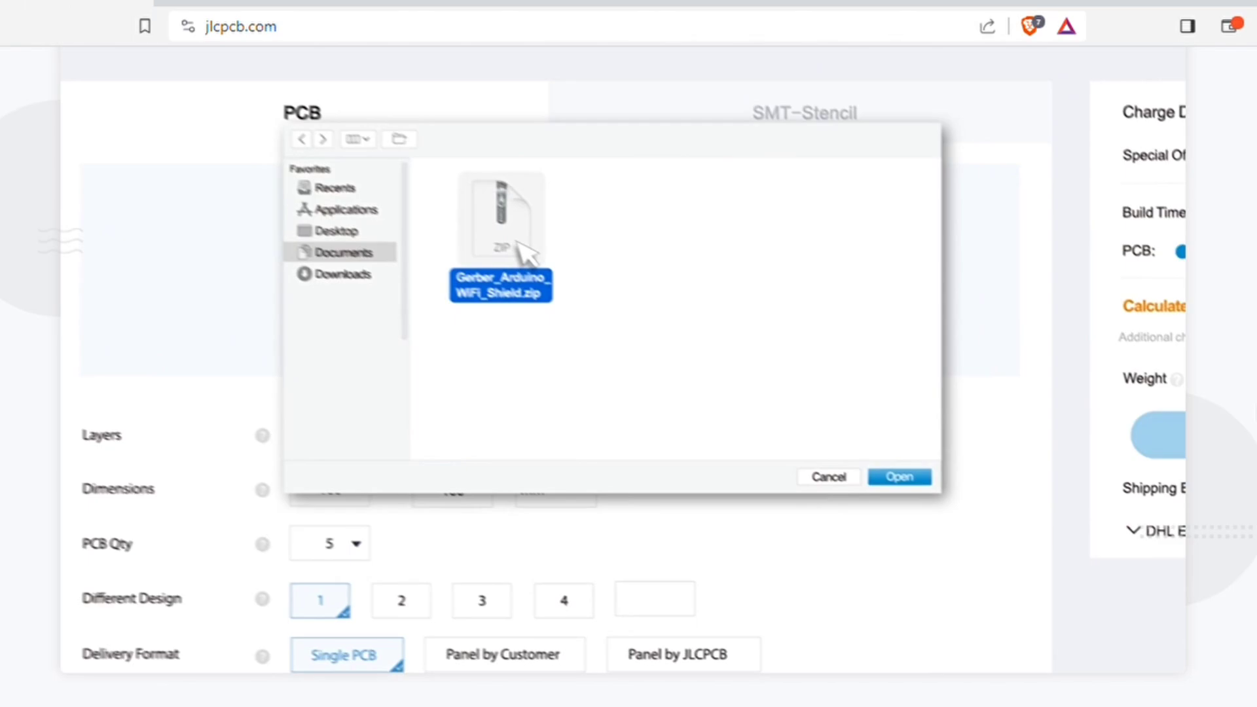
- Upload Gerber_Arduino_WiFi_Shield.zip, save the 64×69 mm board to cart, and start secure checkout
{"action": "left_click", "coordinate": [900, 476]}
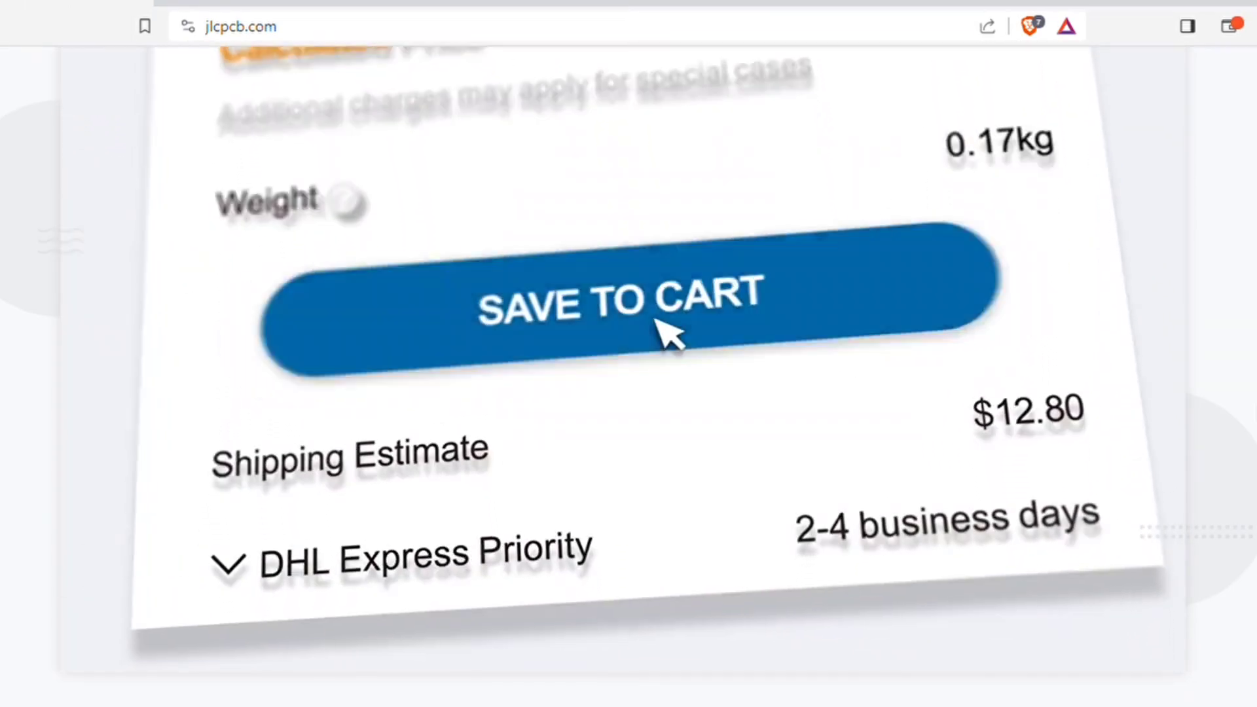
{"action": "left_click", "coordinate": [667, 334]}
{"action": "left_click", "coordinate": [836, 367]}
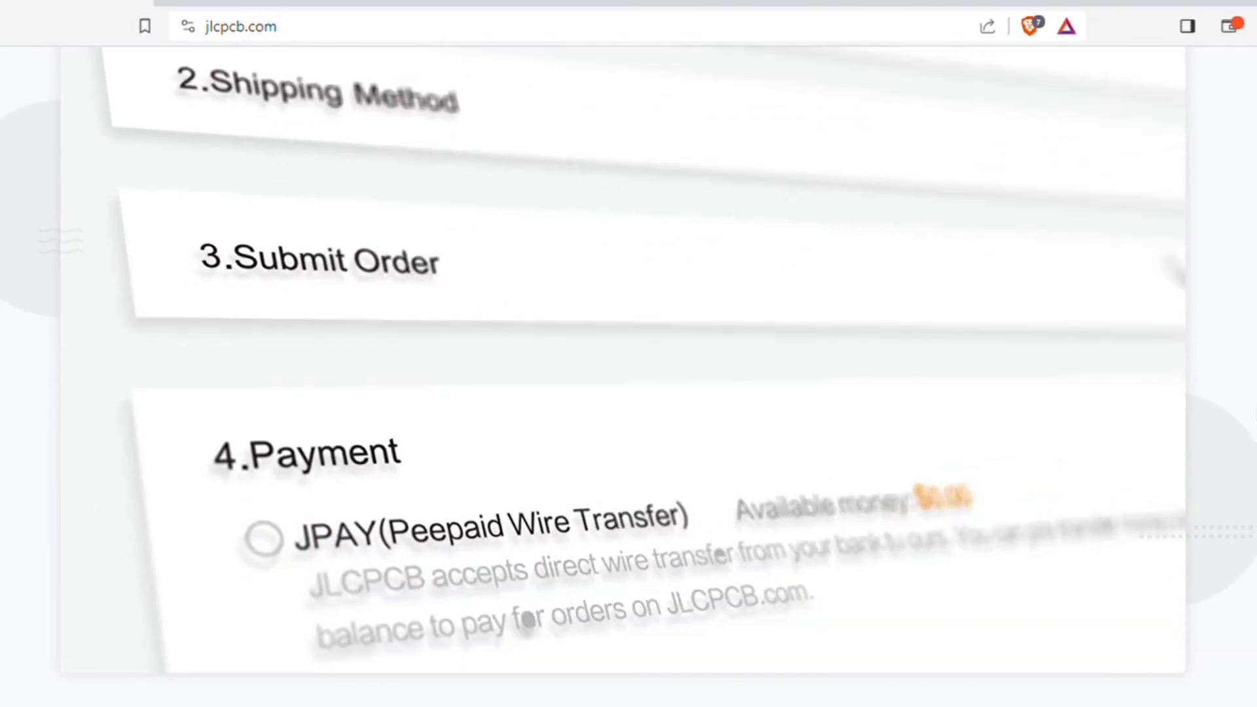